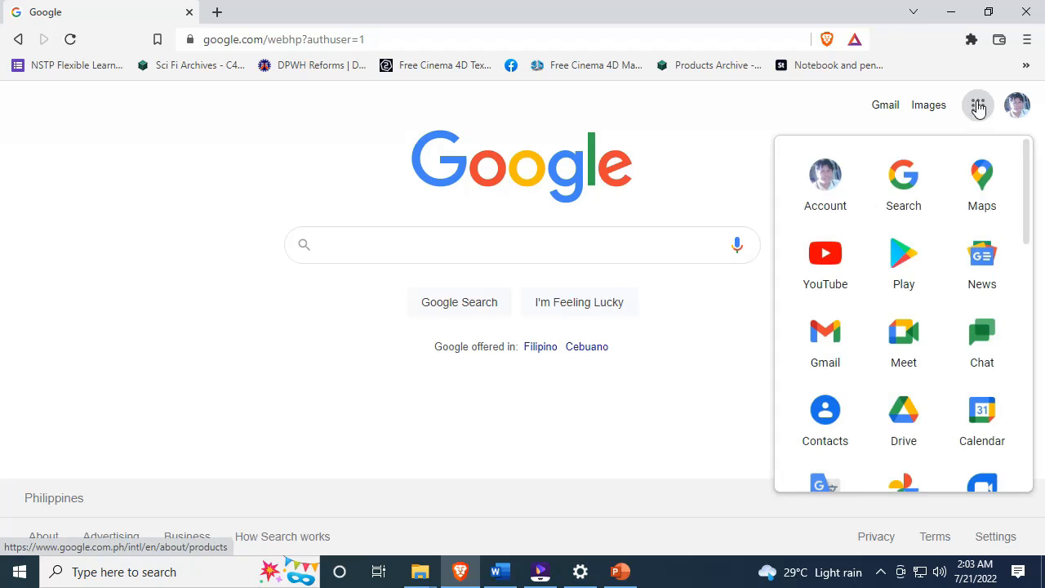
- Open Google Forms from the apps launcher and start a Blank form
{"action": "scroll", "coordinate": [978, 185], "scroll_direction": "down", "scroll_amount": 7}
{"action": "scroll", "coordinate": [979, 183], "scroll_direction": "down", "scroll_amount": 2}
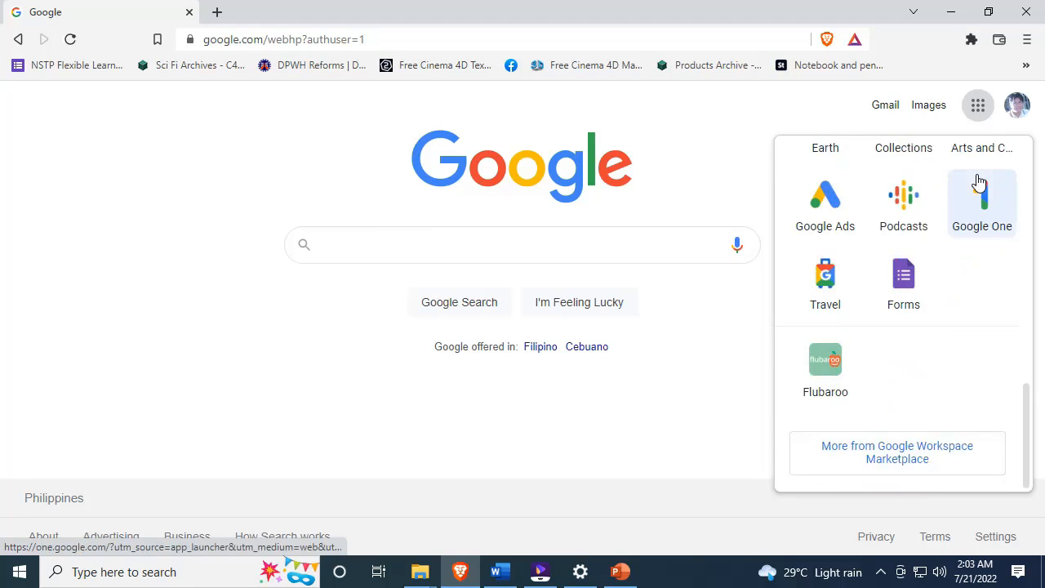
{"action": "left_click", "coordinate": [903, 287]}
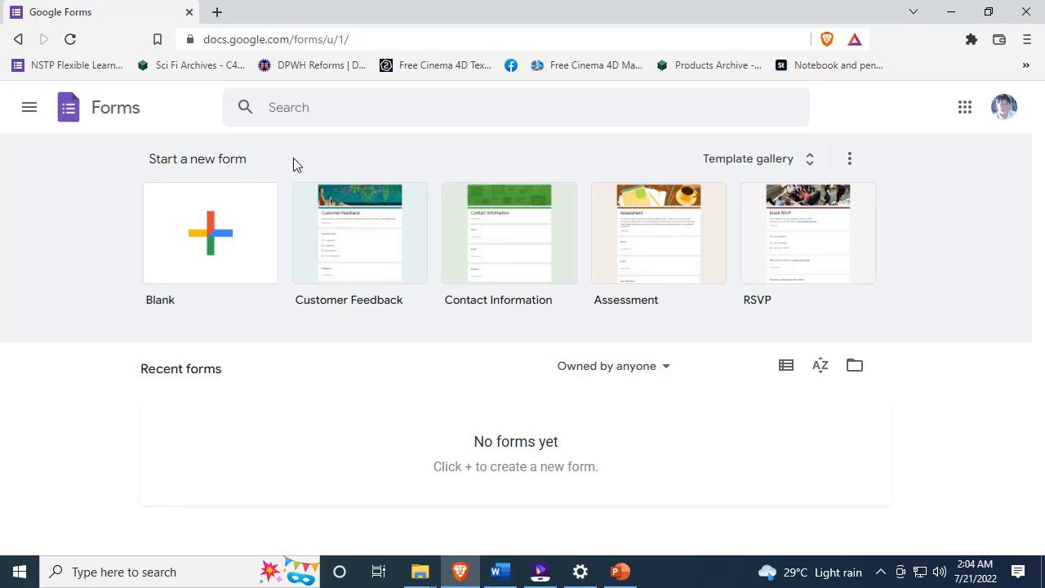
{"action": "left_click", "coordinate": [209, 240]}
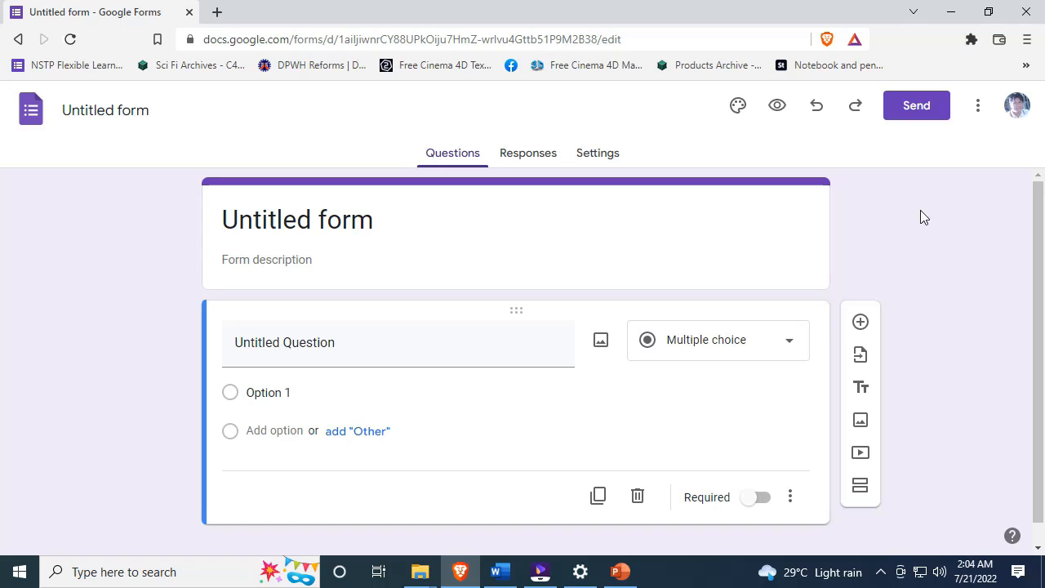
- Rename the form file from 'Untitled form' to 'SSG ELECTION 2022'
{"action": "left_click", "coordinate": [115, 117]}
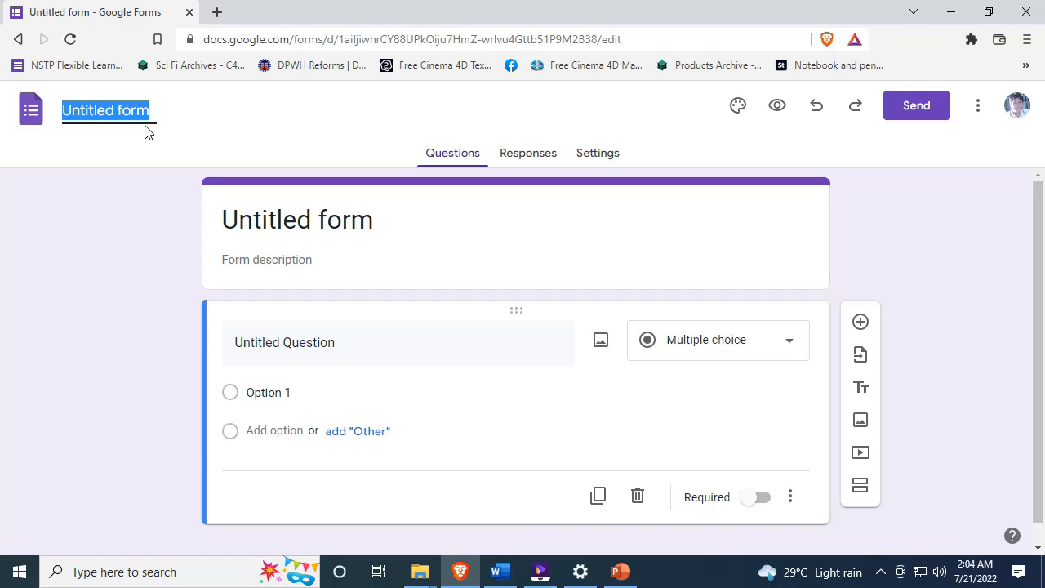
{"action": "type", "text": "SS"}
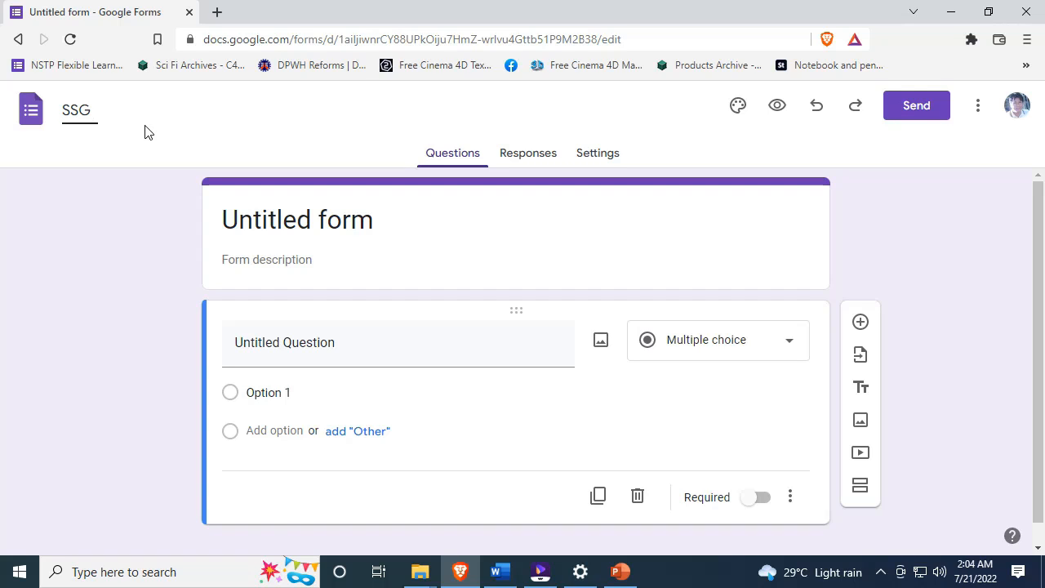
{"action": "type", "text": "G "}
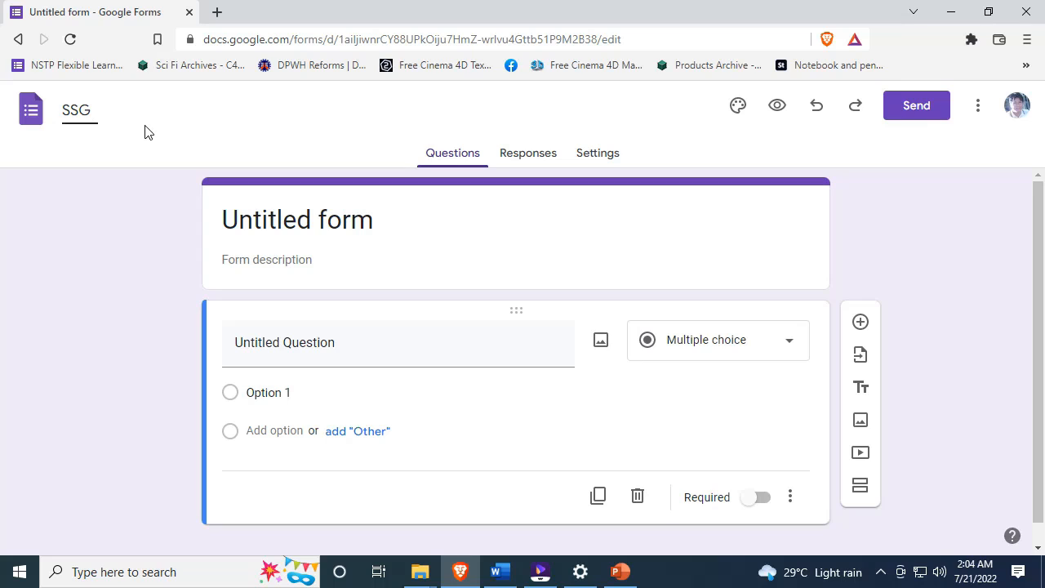
{"action": "type", "text": "ELECTION 2022"}
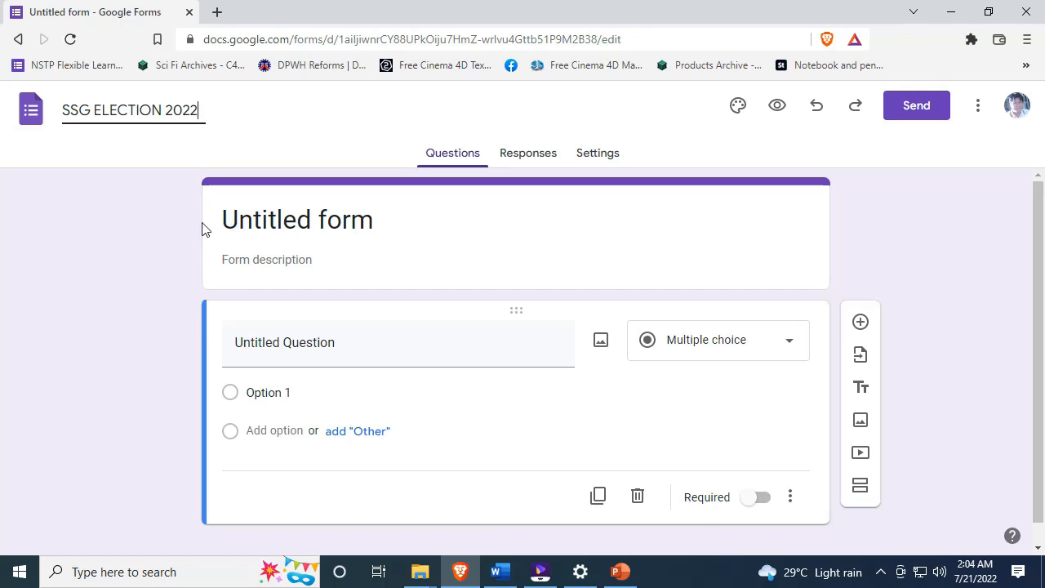
{"action": "left_click_drag", "start_coordinate": [203, 111], "coordinate": [64, 109]}
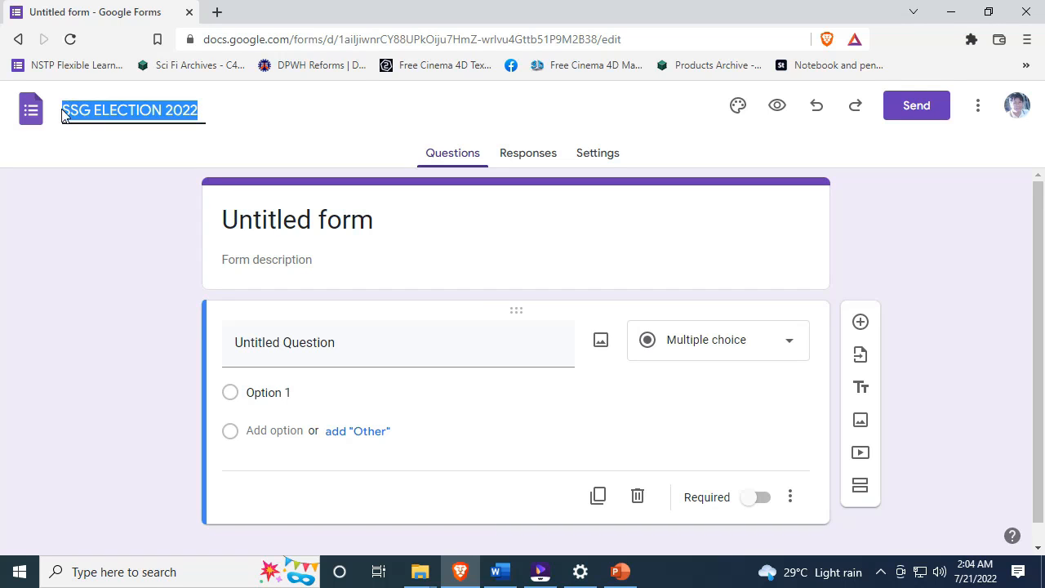
{"action": "left_click", "coordinate": [64, 112]}
{"action": "left_click", "coordinate": [172, 112]}
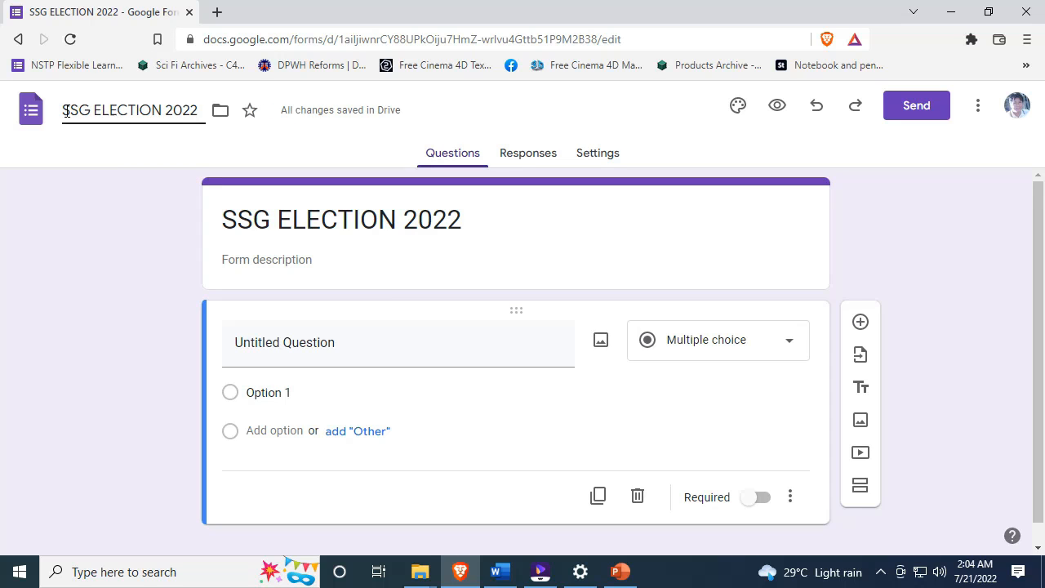
{"action": "left_click_drag", "start_coordinate": [65, 112], "coordinate": [209, 116]}
- Check that the form heading also reads 'SSG ELECTION 2022'
{"action": "left_click", "coordinate": [183, 112]}
{"action": "left_click", "coordinate": [244, 218]}
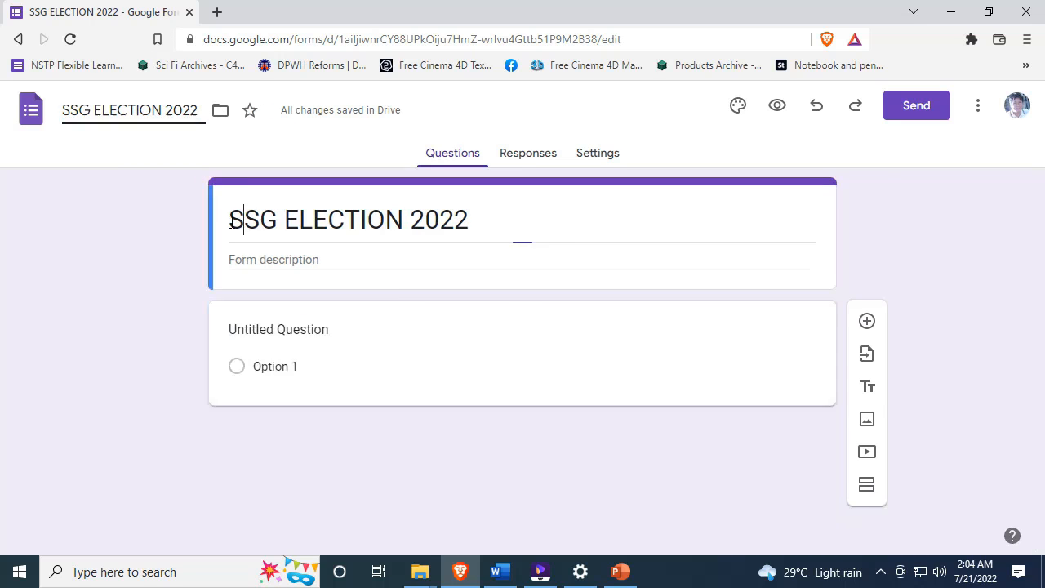
{"action": "left_click_drag", "start_coordinate": [232, 218], "coordinate": [158, 229]}
{"action": "left_click", "coordinate": [472, 216]}
{"action": "left_click", "coordinate": [133, 233]}
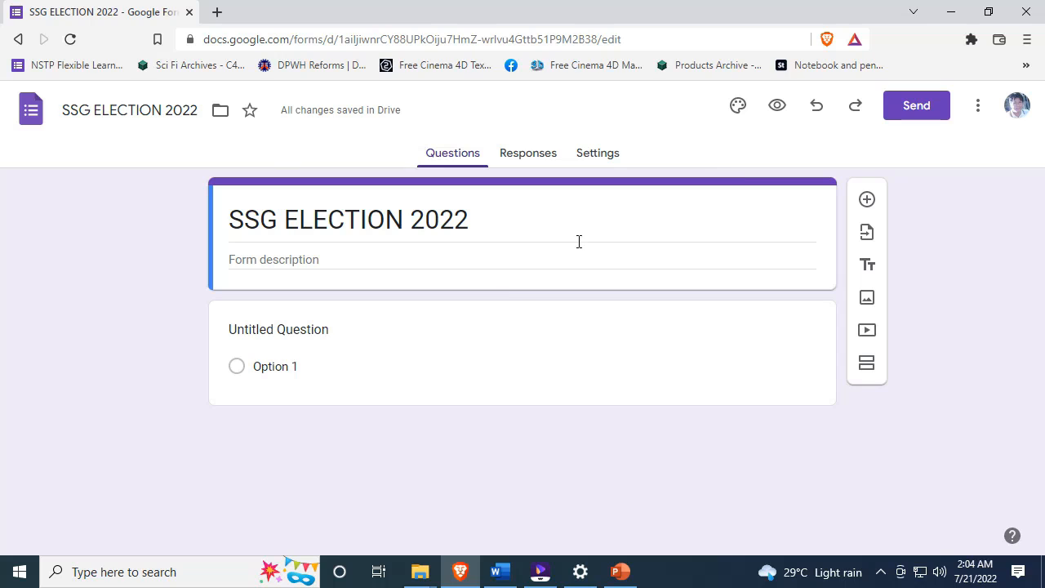
- Choose a light blue theme colour and a plain grey background, then bring up header image choices
{"action": "left_click", "coordinate": [736, 113]}
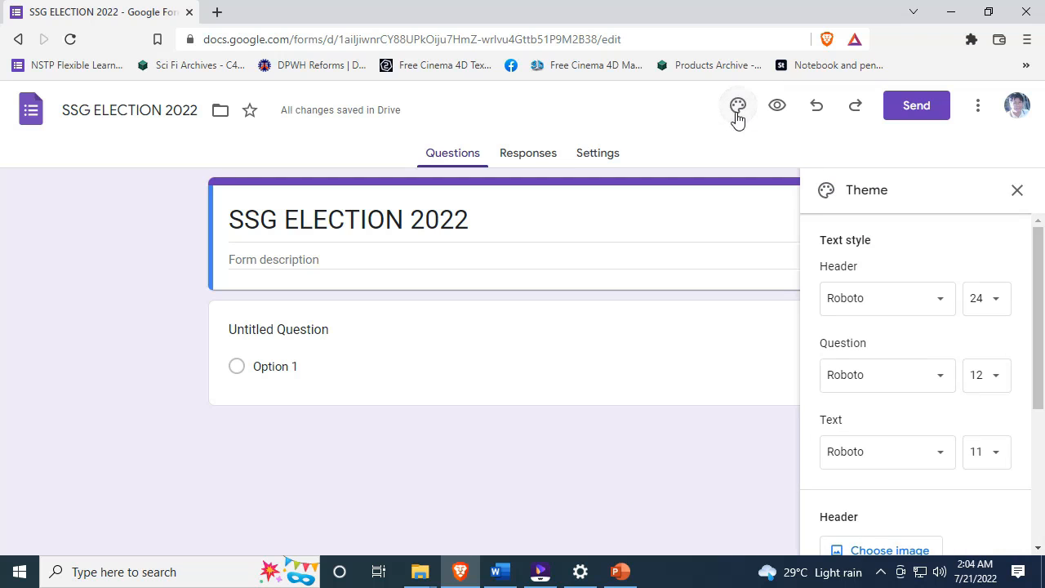
{"action": "scroll", "coordinate": [1039, 392], "scroll_direction": "down", "scroll_amount": 3}
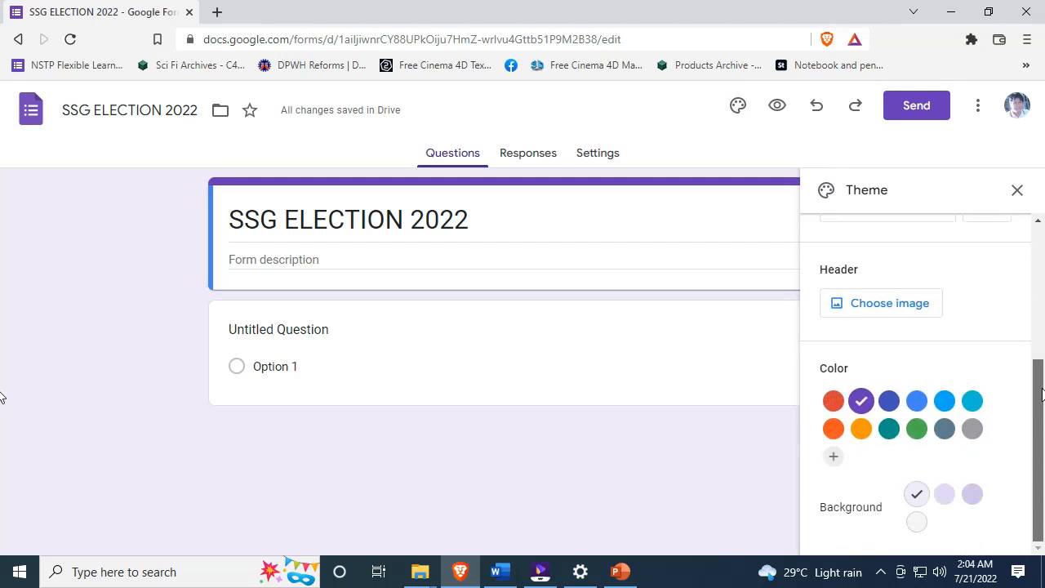
{"action": "left_click", "coordinate": [890, 401]}
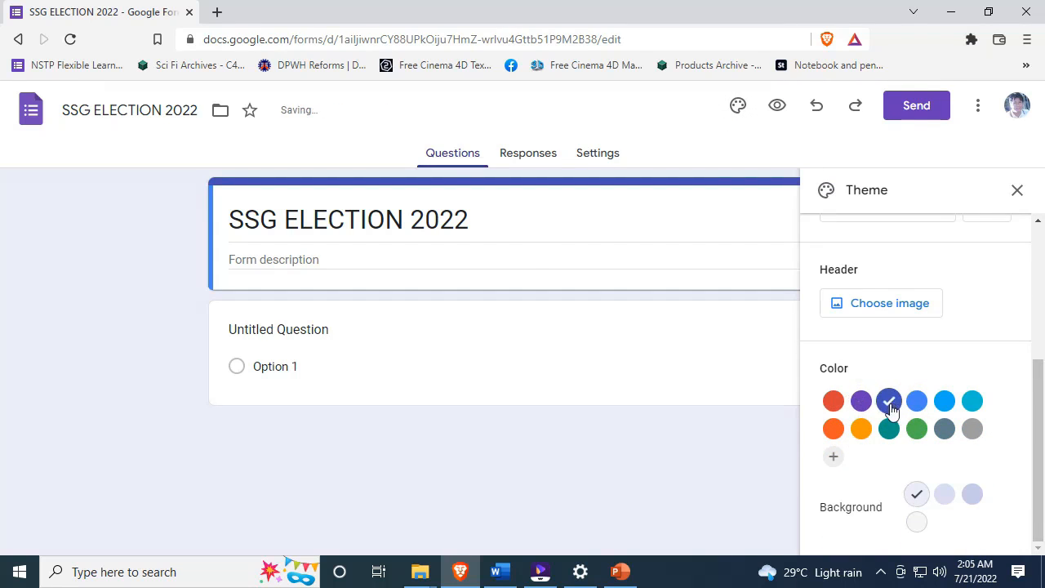
{"action": "left_click", "coordinate": [833, 401]}
{"action": "left_click", "coordinate": [862, 401]}
{"action": "left_click", "coordinate": [889, 401]}
{"action": "left_click", "coordinate": [916, 401]}
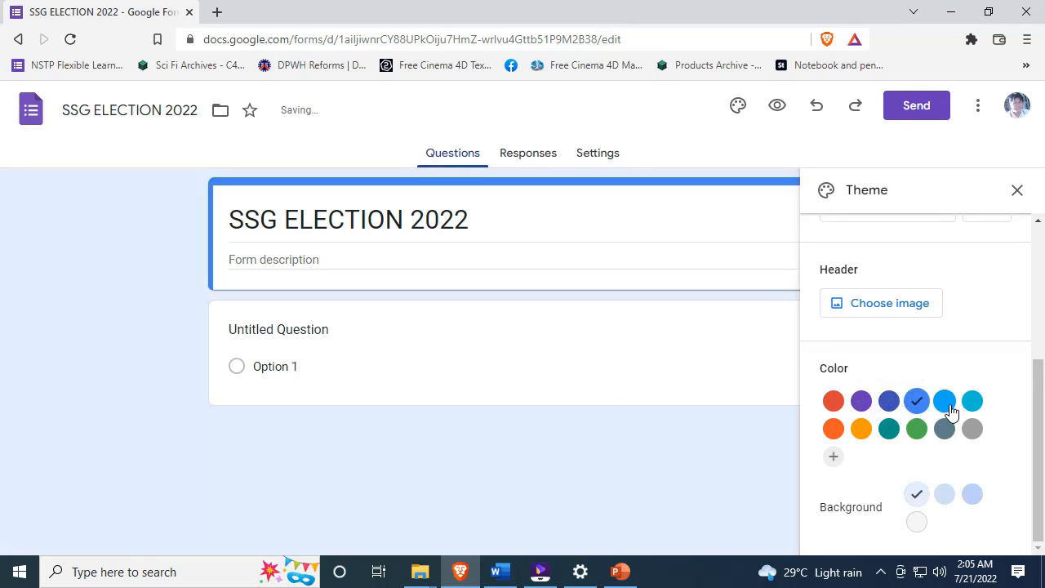
{"action": "left_click", "coordinate": [945, 401]}
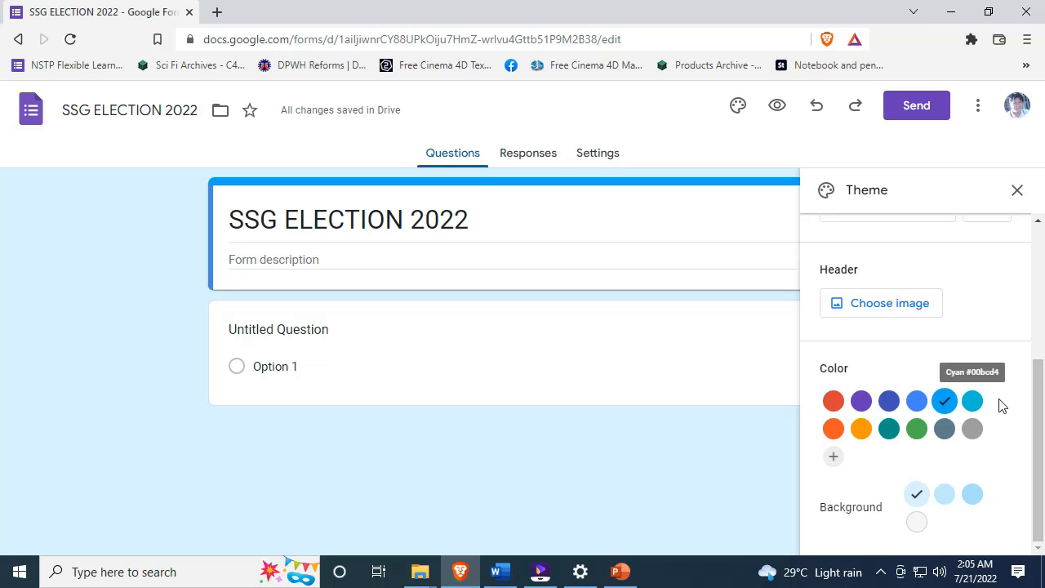
{"action": "left_click", "coordinate": [919, 525]}
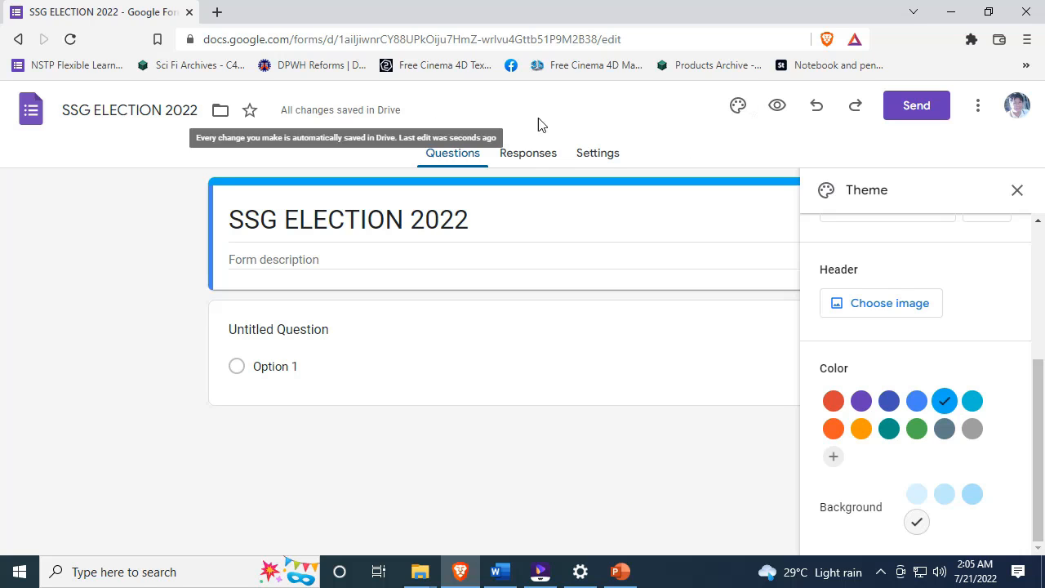
{"action": "left_click", "coordinate": [904, 316]}
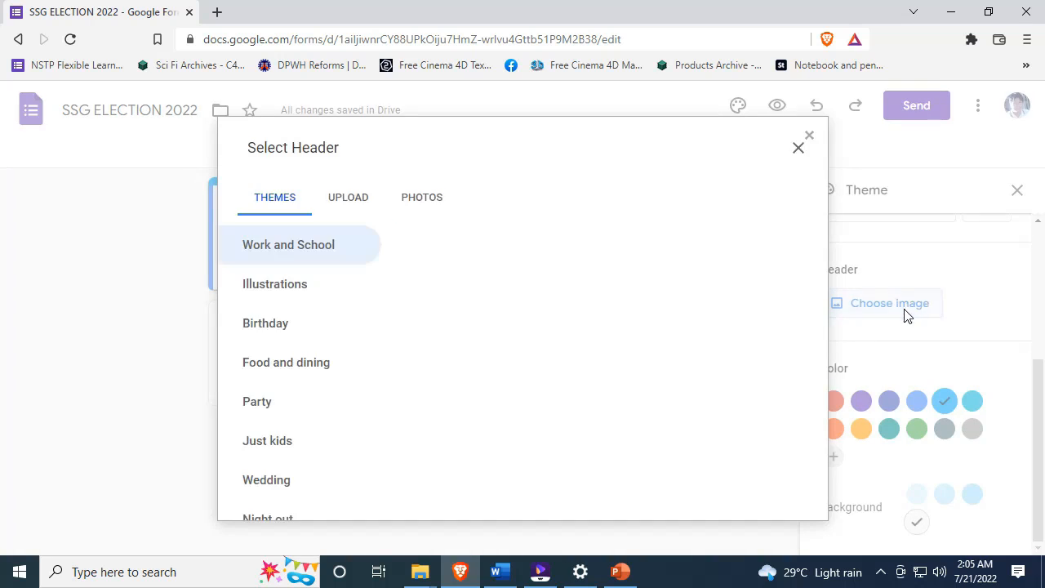
- Browse the computer's Image folder from the Upload section of Select Header
{"action": "mouse_move", "coordinate": [824, 227]}
{"action": "left_mouse_down"}
{"action": "mouse_move", "coordinate": [814, 439]}
{"action": "mouse_move", "coordinate": [815, 235]}
{"action": "mouse_move", "coordinate": [824, 273]}
{"action": "mouse_move", "coordinate": [821, 480]}
{"action": "mouse_move", "coordinate": [825, 212]}
{"action": "left_mouse_up"}
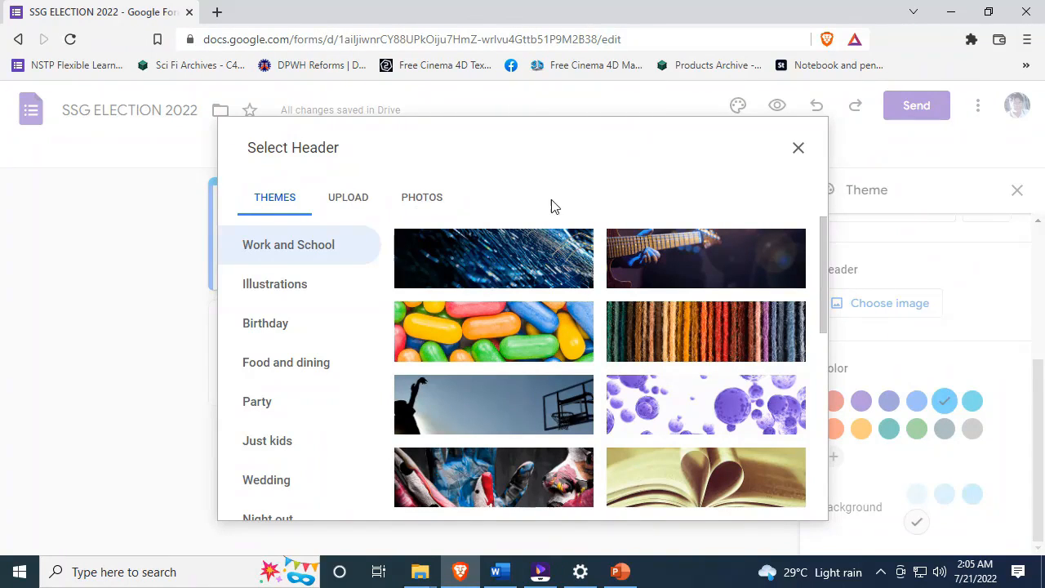
{"action": "left_click", "coordinate": [347, 204]}
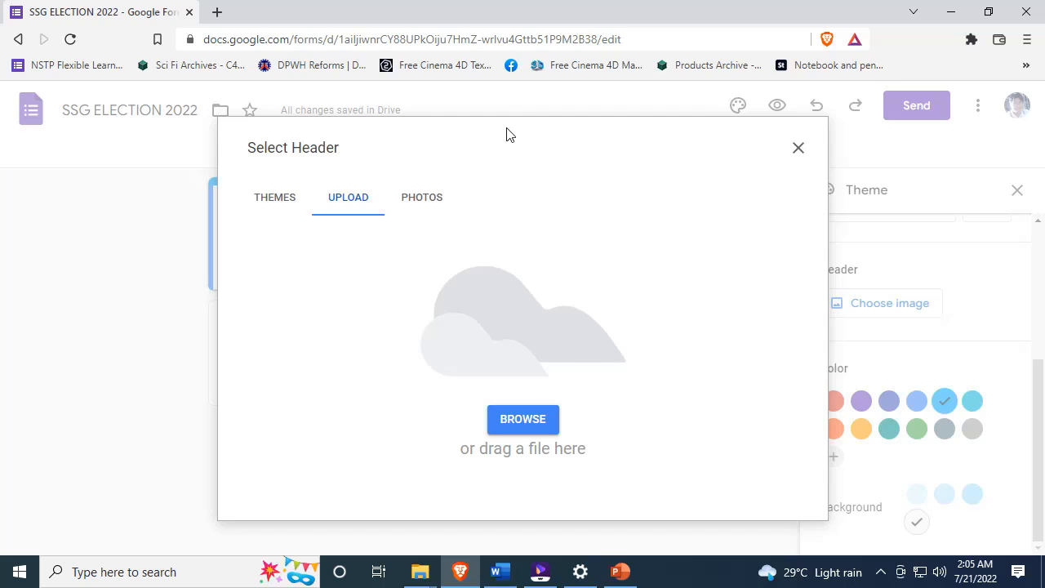
{"action": "left_click", "coordinate": [531, 415]}
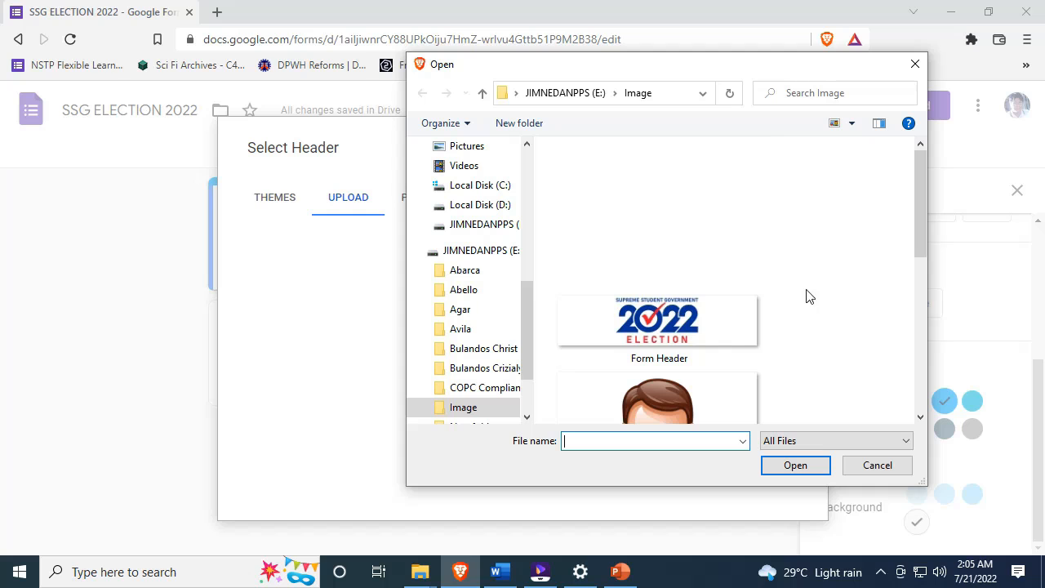
- Pick the Form Header image, confirm its 1600 × 400 size in Properties, and upload it
{"action": "left_click", "coordinate": [642, 259]}
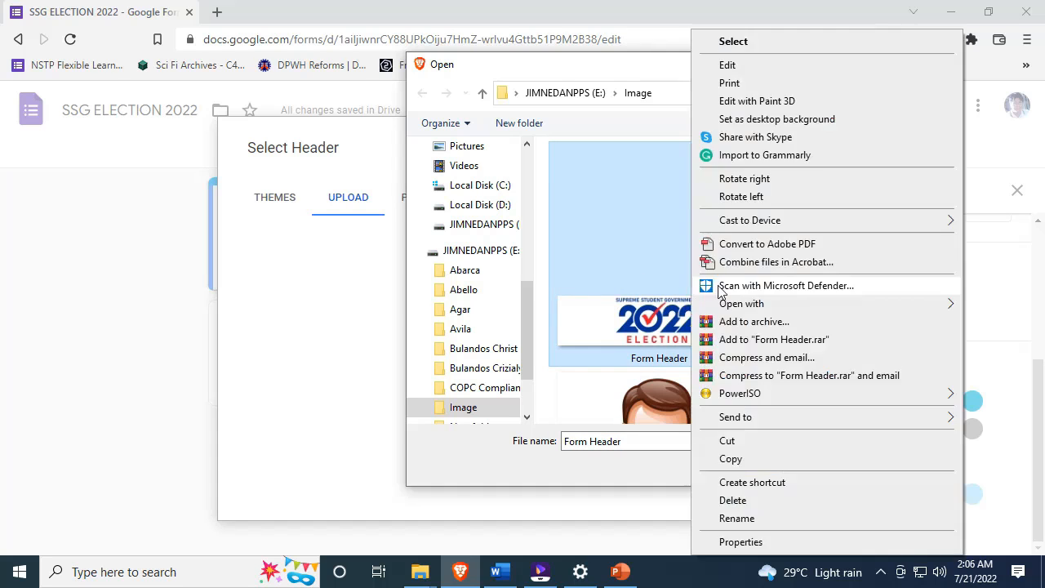
{"action": "right_click", "coordinate": [691, 287]}
{"action": "left_click", "coordinate": [650, 246]}
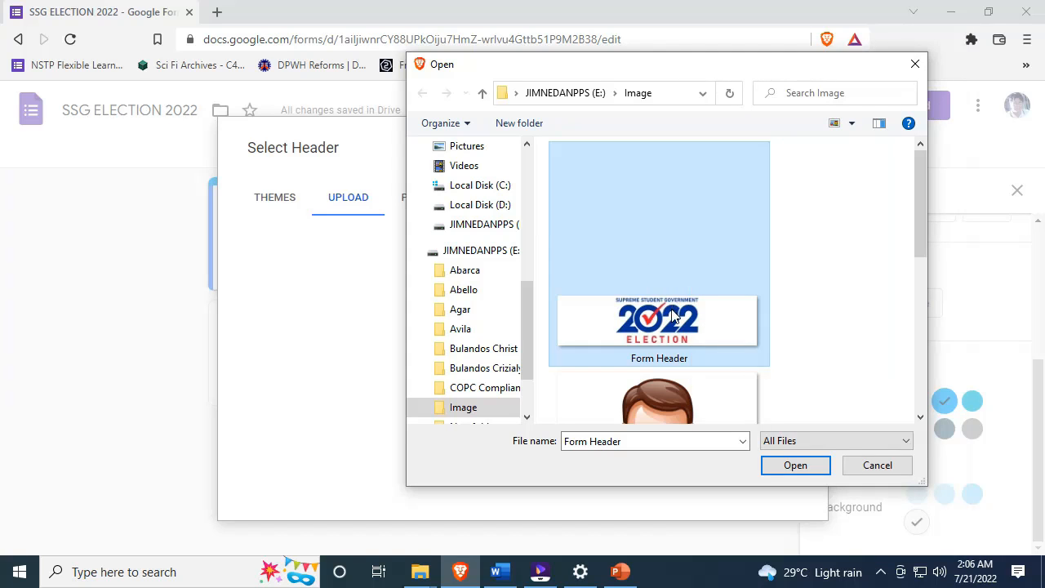
{"action": "right_click", "coordinate": [671, 261]}
{"action": "left_click", "coordinate": [733, 542]}
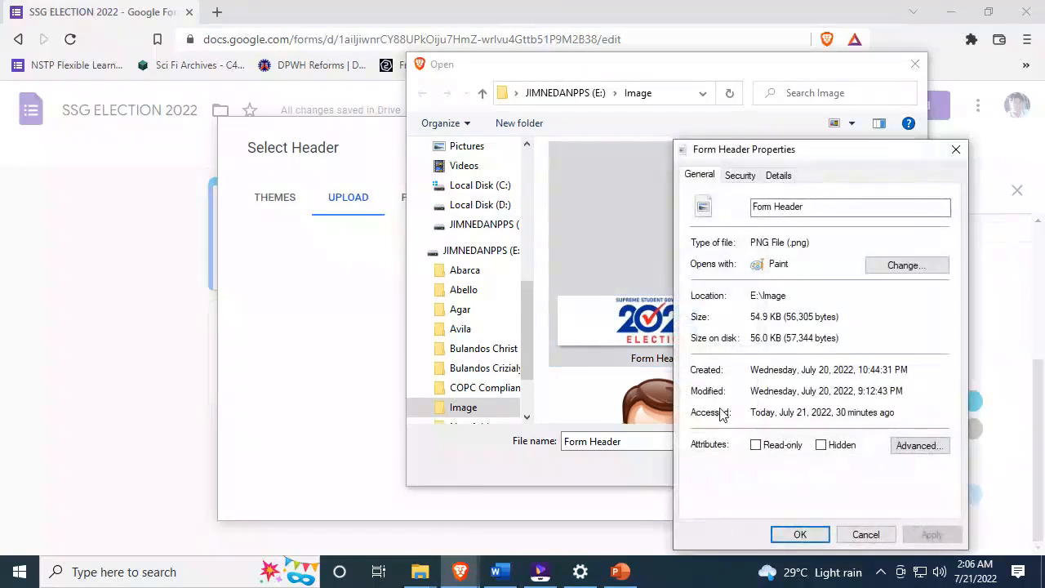
{"action": "left_click", "coordinate": [778, 177]}
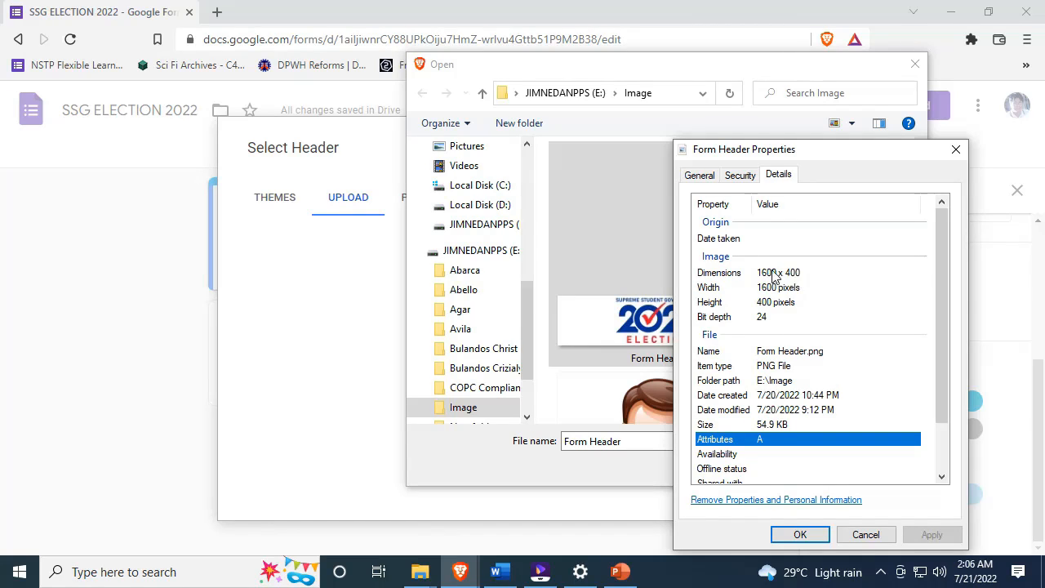
{"action": "left_click", "coordinate": [800, 535]}
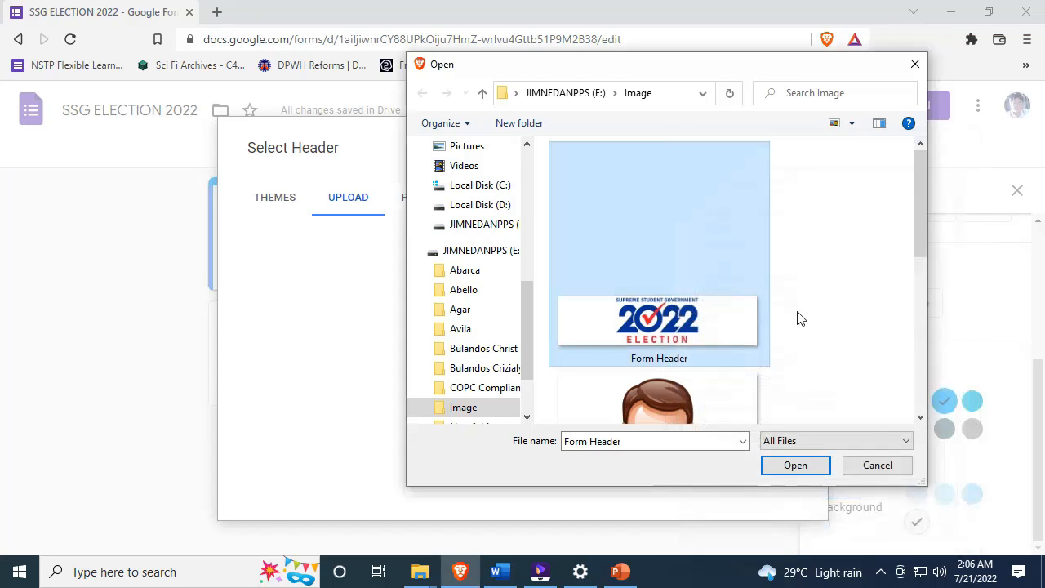
{"action": "left_click", "coordinate": [794, 466]}
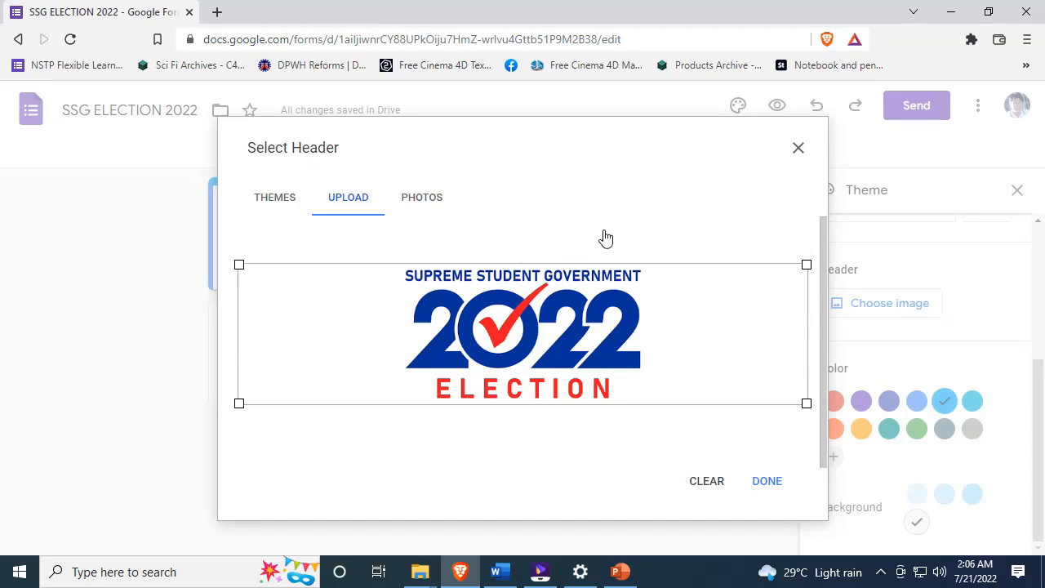
- Apply the uploaded Form Header image as the form's banner
{"action": "left_click", "coordinate": [773, 482]}
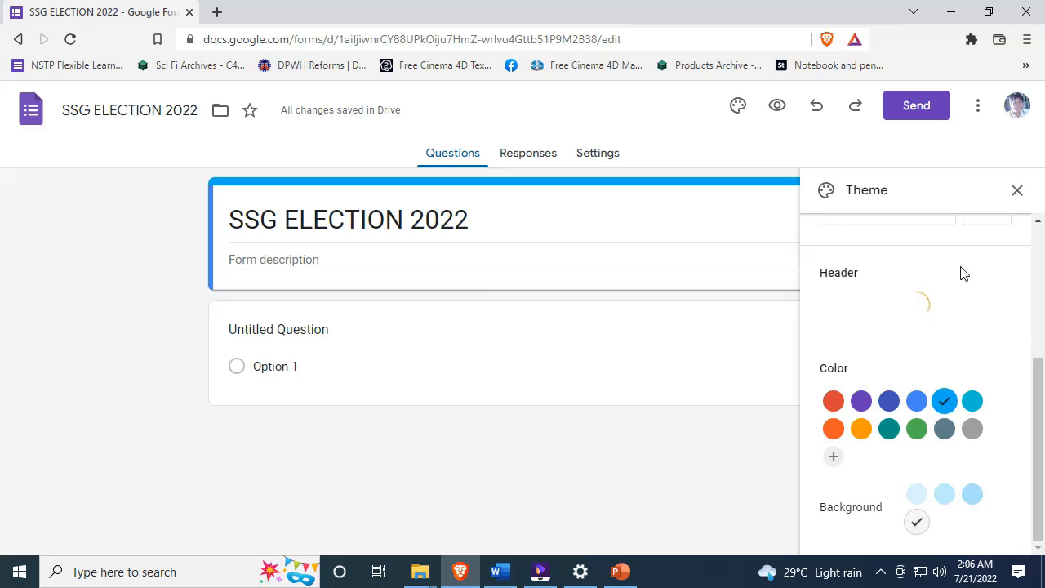
{"action": "left_click_drag", "start_coordinate": [1037, 367], "coordinate": [1043, 439]}
{"action": "left_click", "coordinate": [444, 338]}
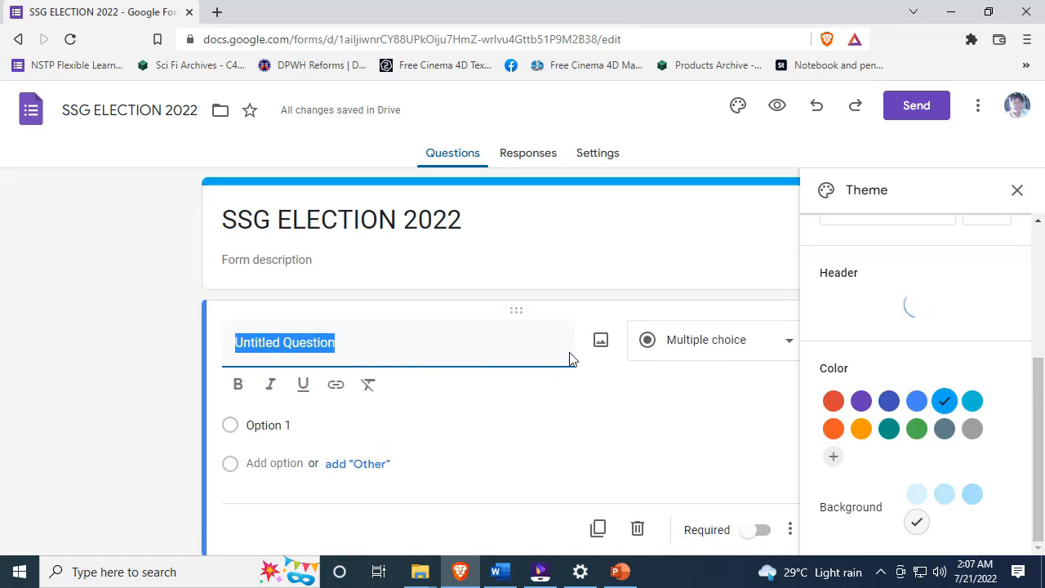
- Review the blue theme colour in the Theme panel and close it
{"action": "left_click", "coordinate": [1016, 190]}
{"action": "left_click", "coordinate": [927, 216]}
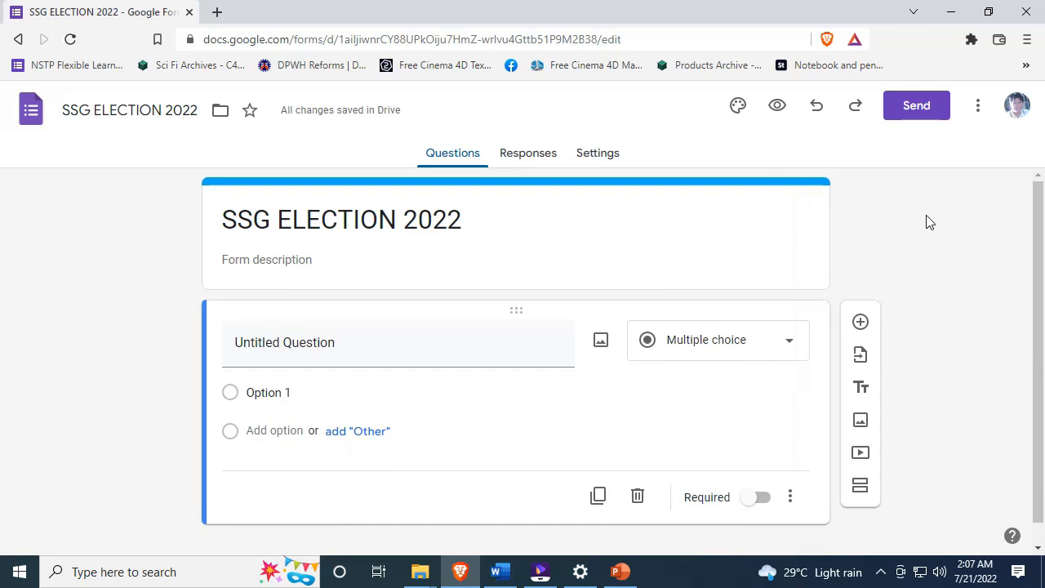
{"action": "left_click", "coordinate": [738, 109]}
{"action": "scroll", "coordinate": [898, 335], "scroll_direction": "down", "scroll_amount": 5}
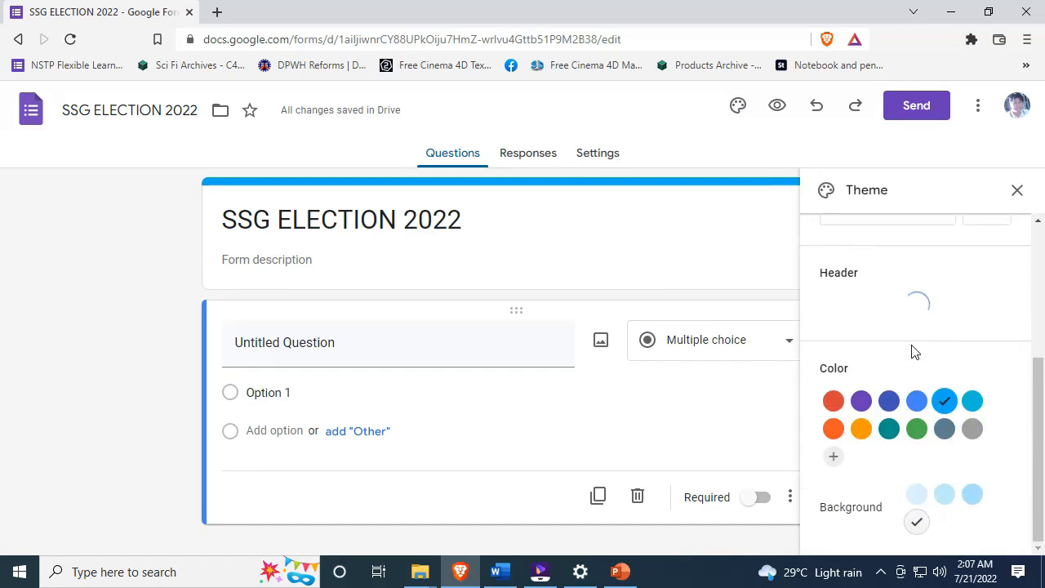
{"action": "left_click", "coordinate": [1017, 190]}
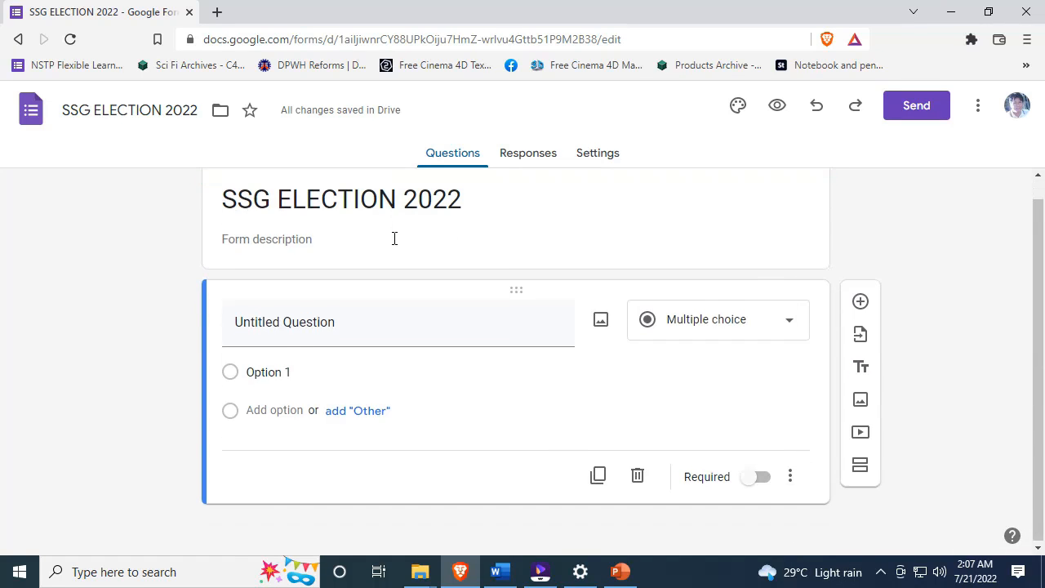
- Retitle the first question 'STUDENT ID' as a short answer and switch on Required
{"action": "left_click", "coordinate": [307, 321]}
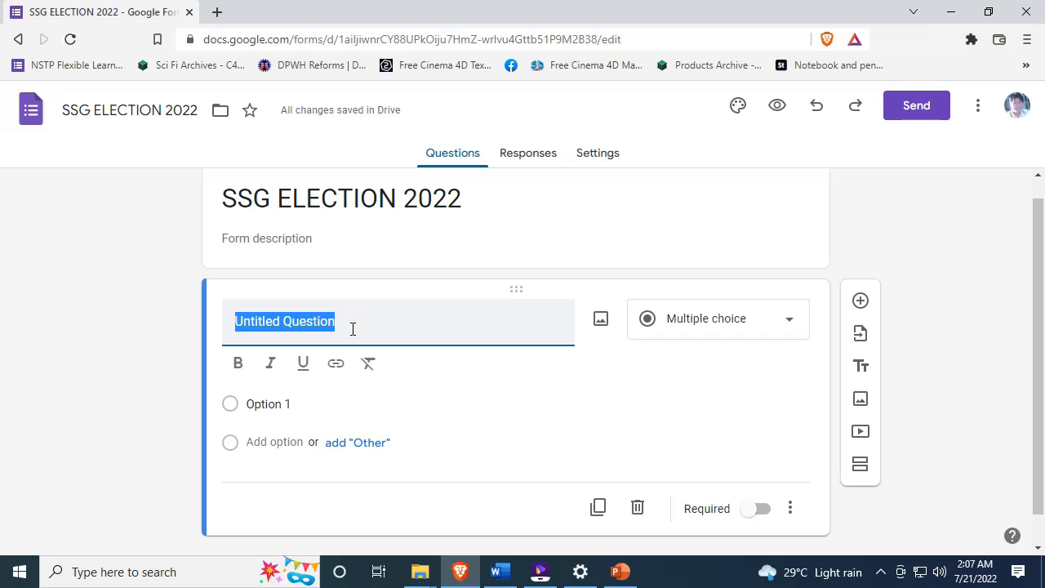
{"action": "type", "text": "STUDENT"}
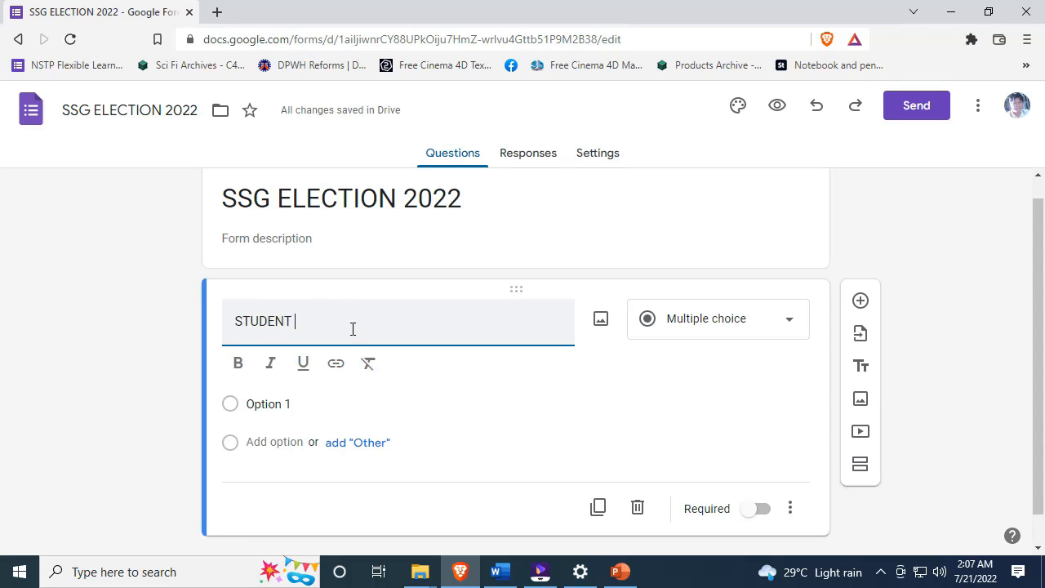
{"action": "type", "text": " D"}
{"action": "left_click_drag", "start_coordinate": [329, 318], "coordinate": [206, 326]}
{"action": "type", "text": "STUN"}
{"action": "key", "text": "BackSpace"}
{"action": "type", "text": "DENT ID"}
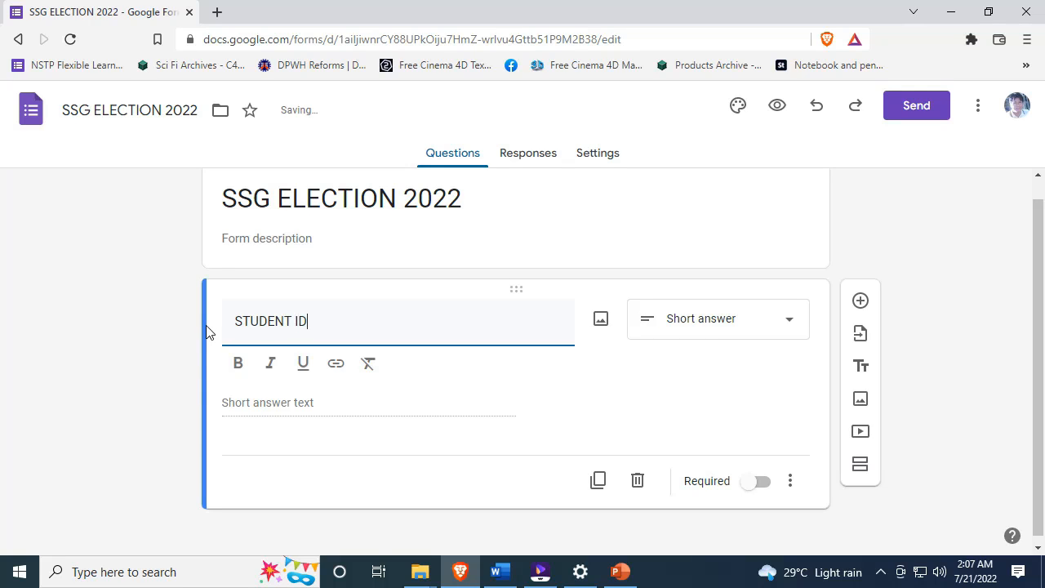
{"action": "left_click", "coordinate": [761, 484]}
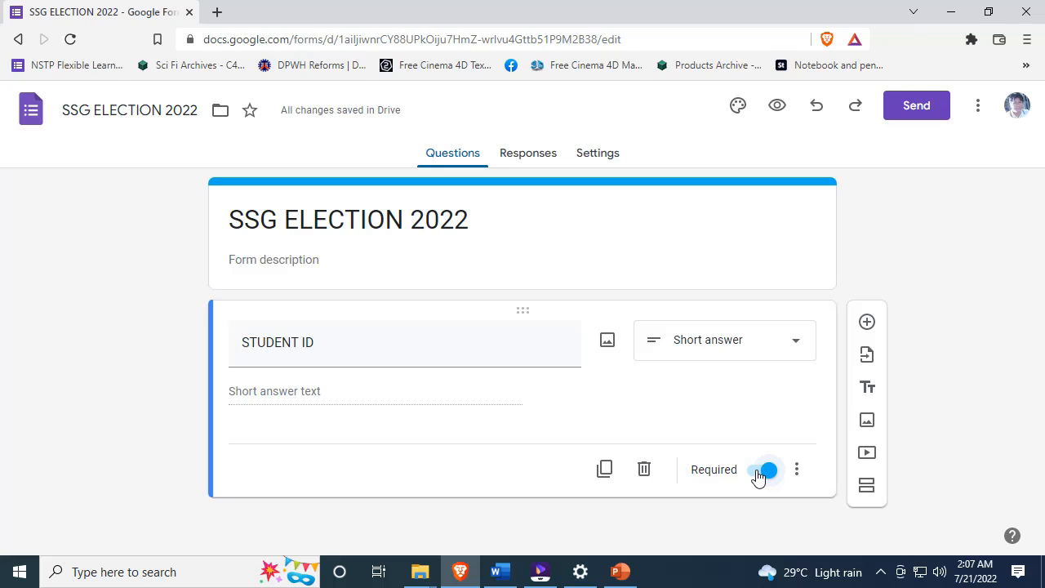
{"action": "left_click", "coordinate": [380, 353]}
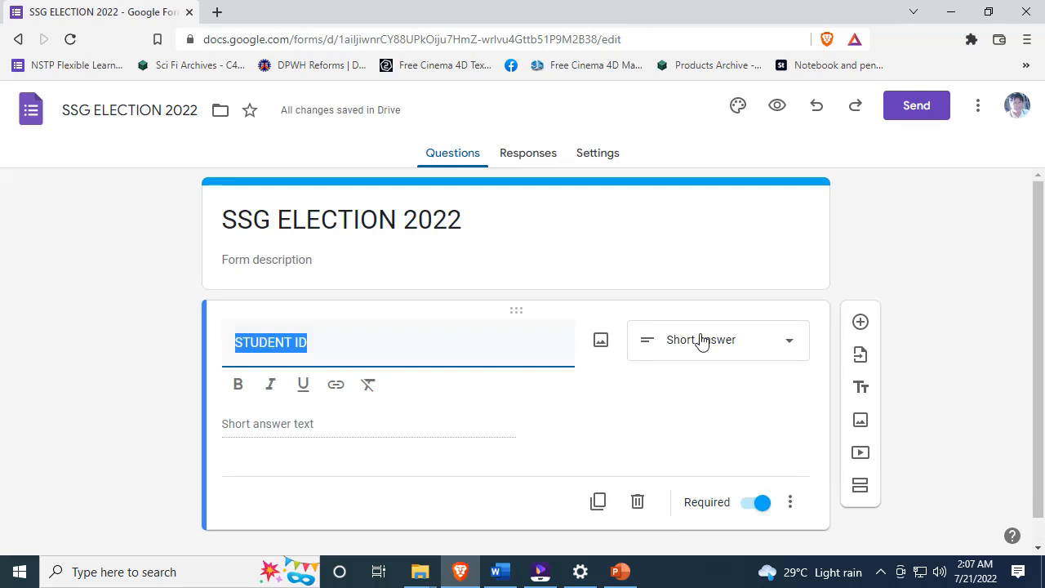
{"action": "left_click", "coordinate": [967, 336]}
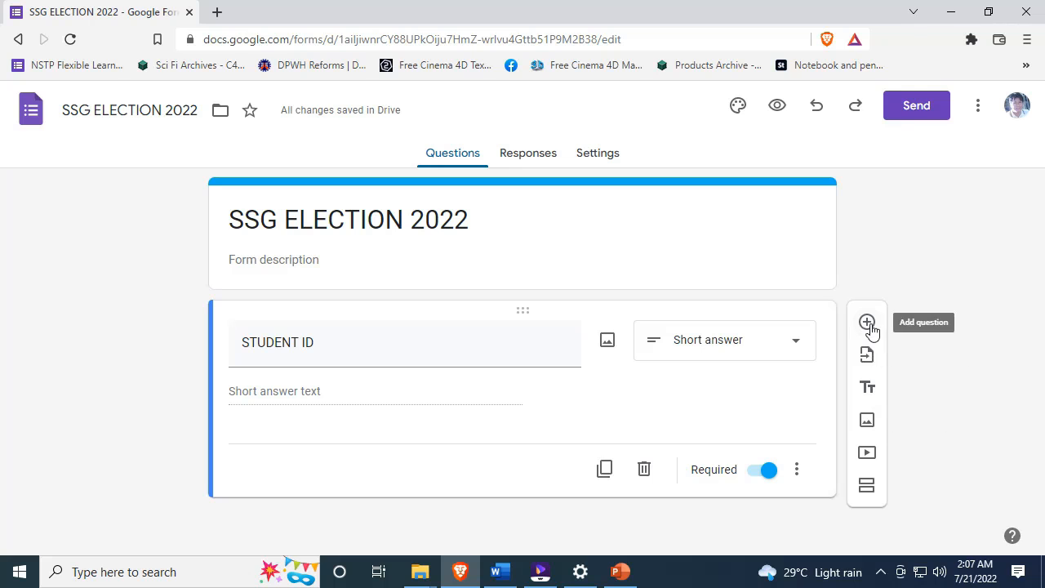
- Add a second question titled 'LAST NAME' below STUDENT ID and make it required
{"action": "left_click", "coordinate": [867, 321]}
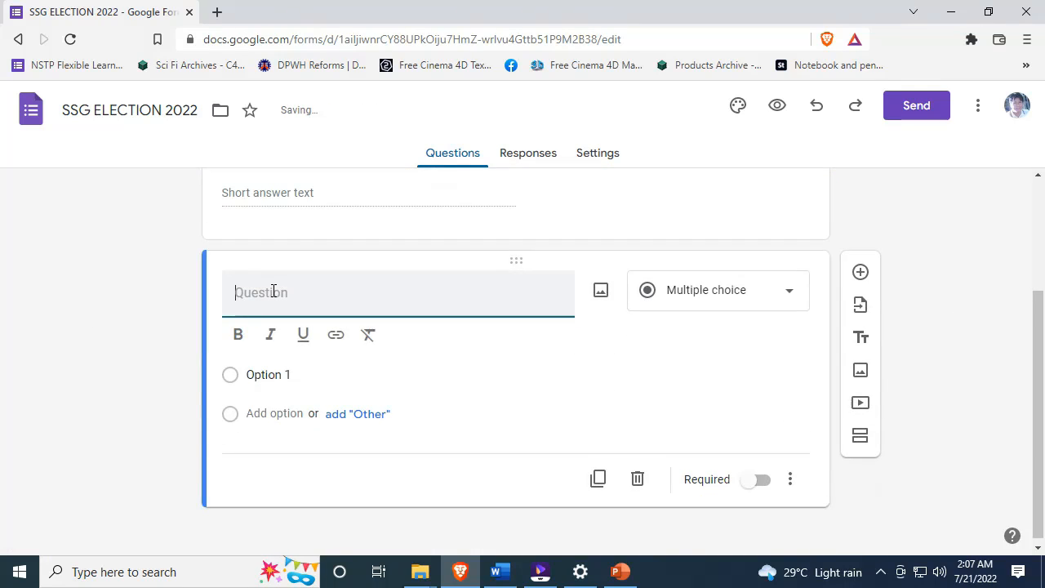
{"action": "type", "text": "LAST NAME"}
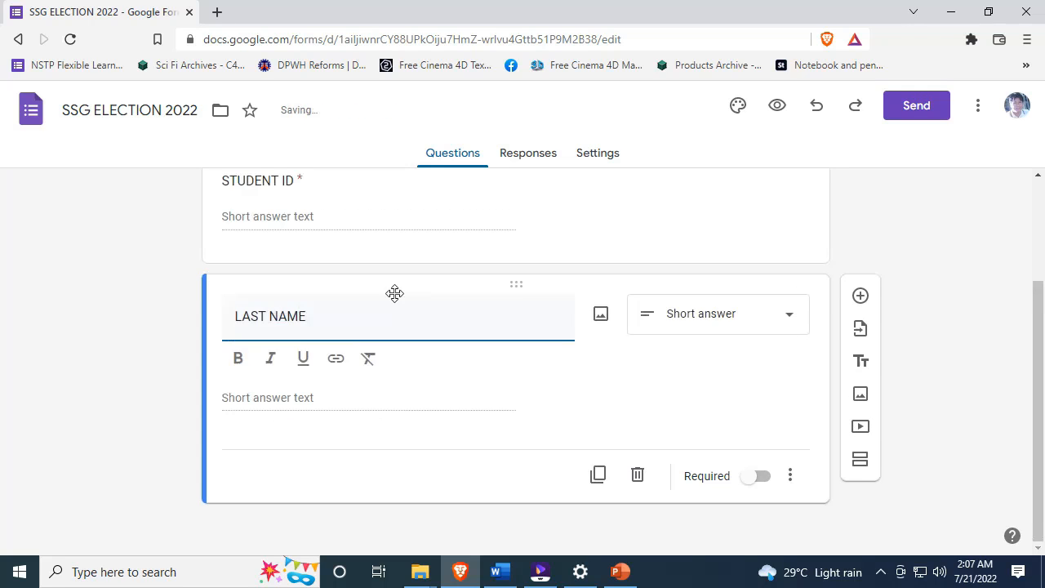
{"action": "left_click", "coordinate": [758, 477]}
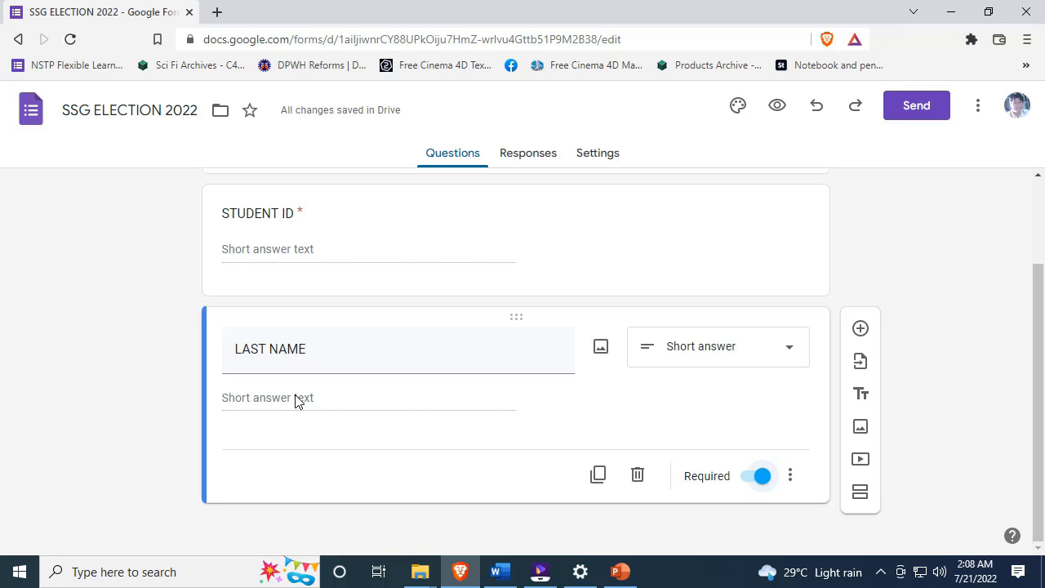
{"action": "triple_click", "coordinate": [317, 351]}
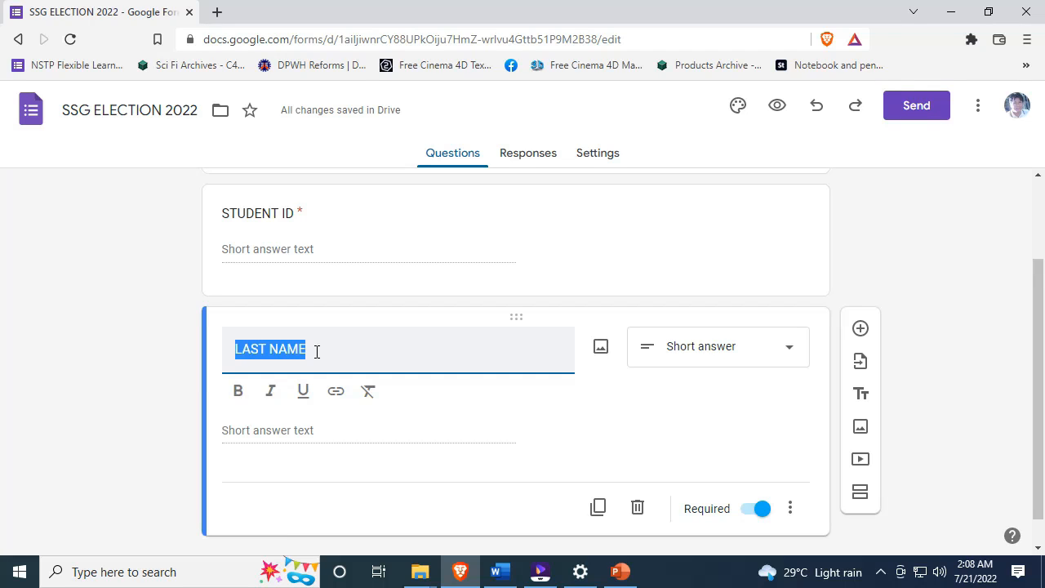
{"action": "left_click", "coordinate": [145, 354]}
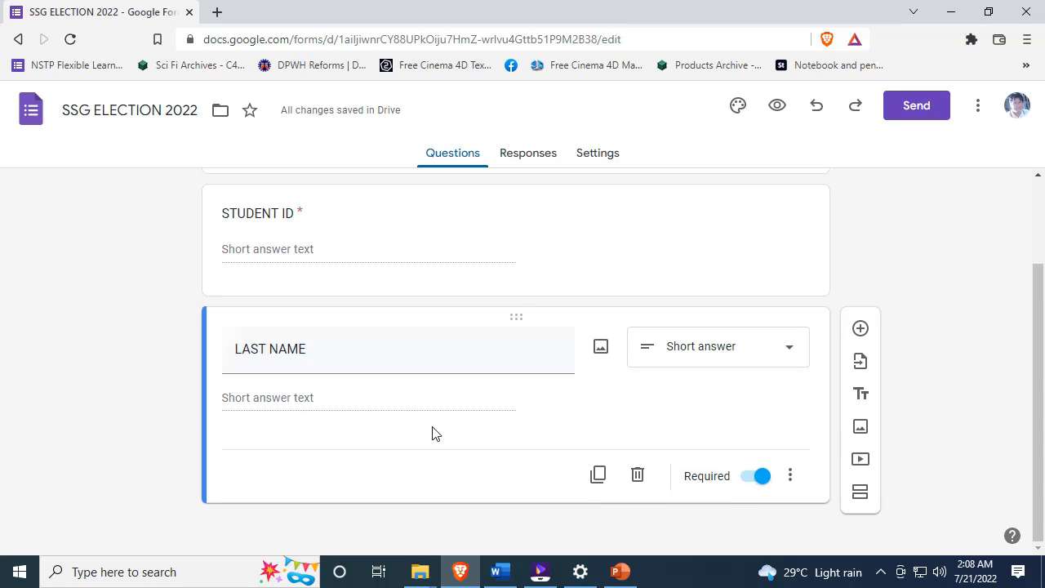
{"action": "left_click", "coordinate": [790, 476]}
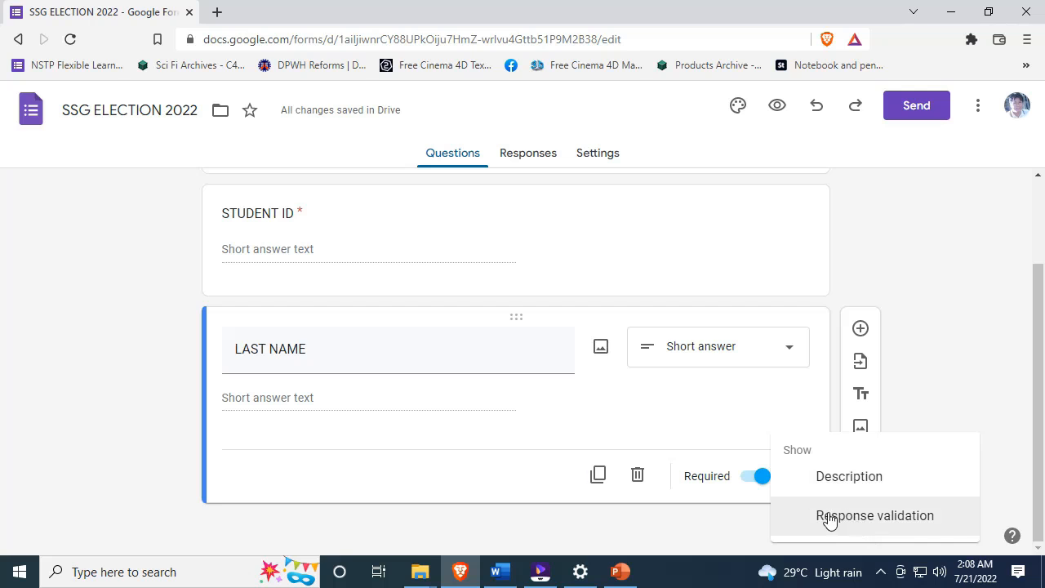
- Turn on response validation for LAST NAME and add the description 'Must be CAPITALIZE'
{"action": "left_click", "coordinate": [889, 520]}
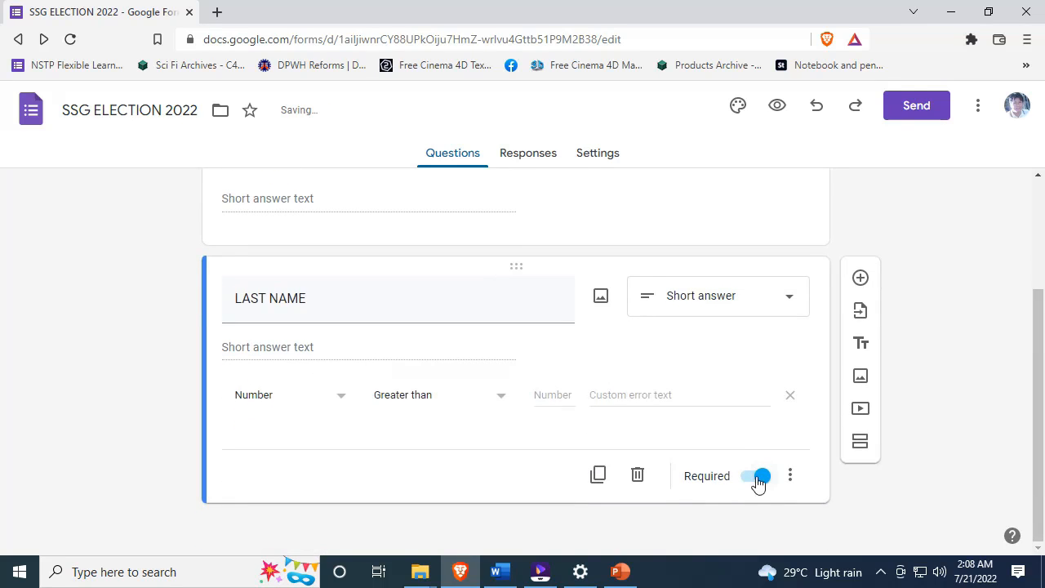
{"action": "left_click", "coordinate": [791, 476]}
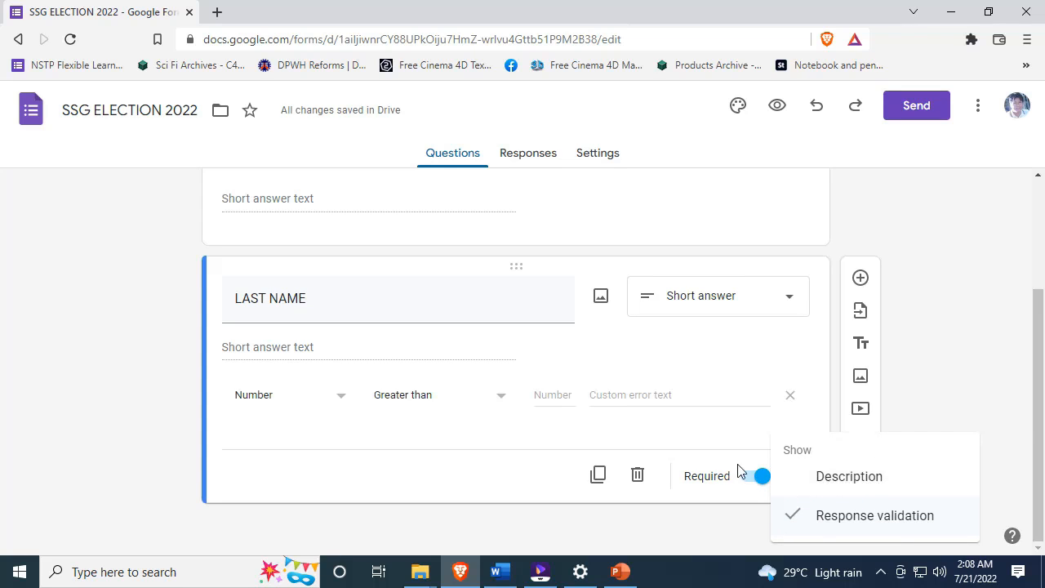
{"action": "left_click", "coordinate": [890, 487]}
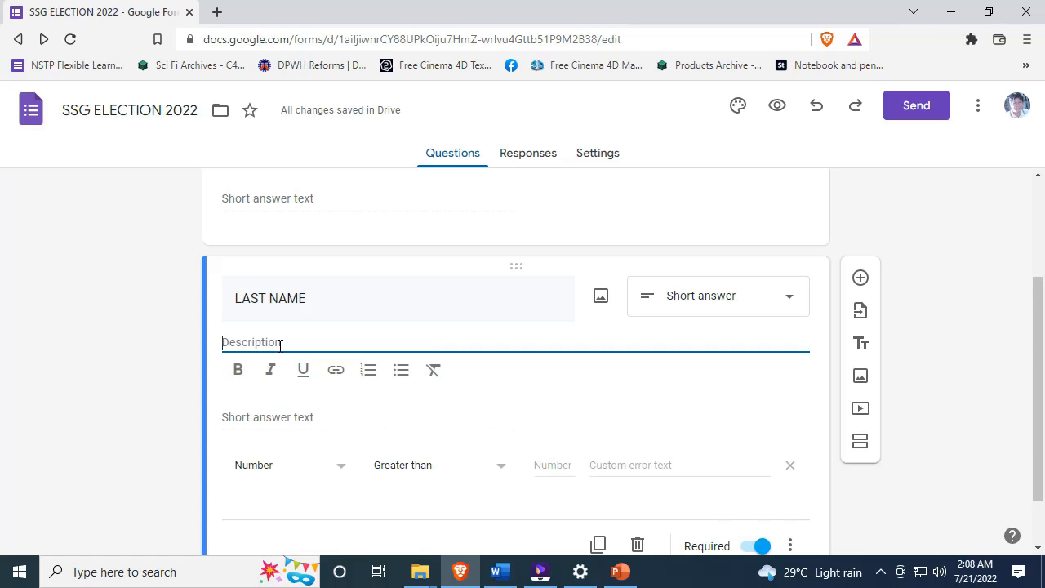
{"action": "type", "text": "Must be CAPIYTA"}
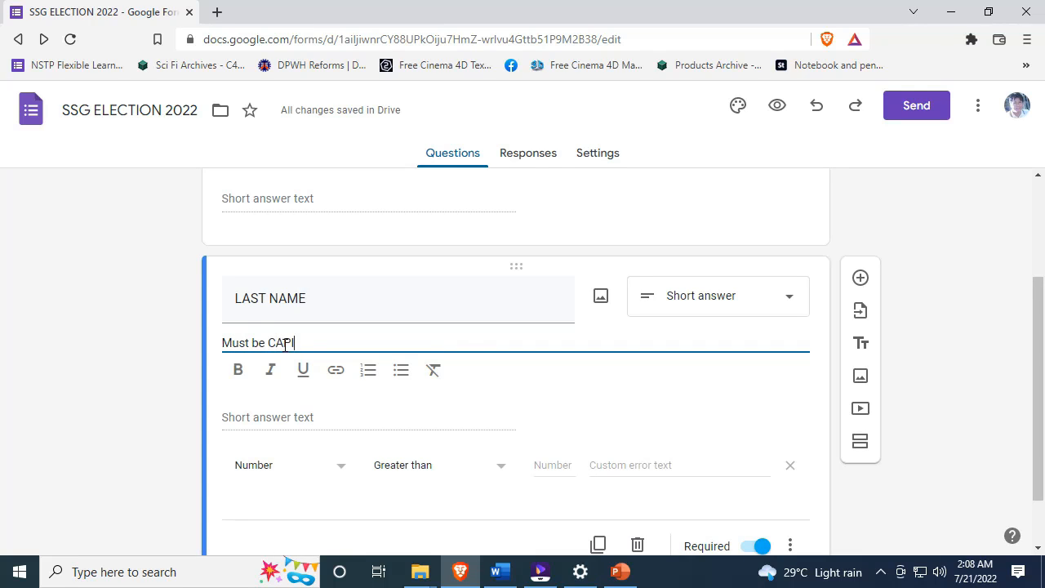
{"action": "key", "text": "BackSpace"}
{"action": "key", "text": "BackSpace"}
{"action": "key", "text": "BackSpace"}
{"action": "type", "text": "TALIZE"}
{"action": "left_click", "coordinate": [282, 417]}
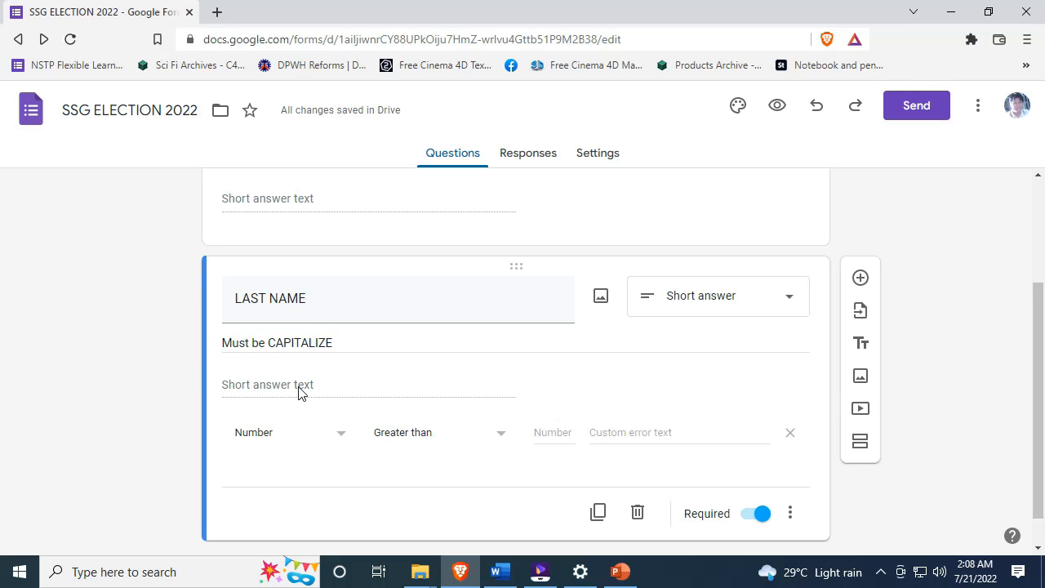
- Check the 'Must be CAPITALIZE' description text on the LAST NAME question
{"action": "left_click_drag", "start_coordinate": [223, 343], "coordinate": [341, 344]}
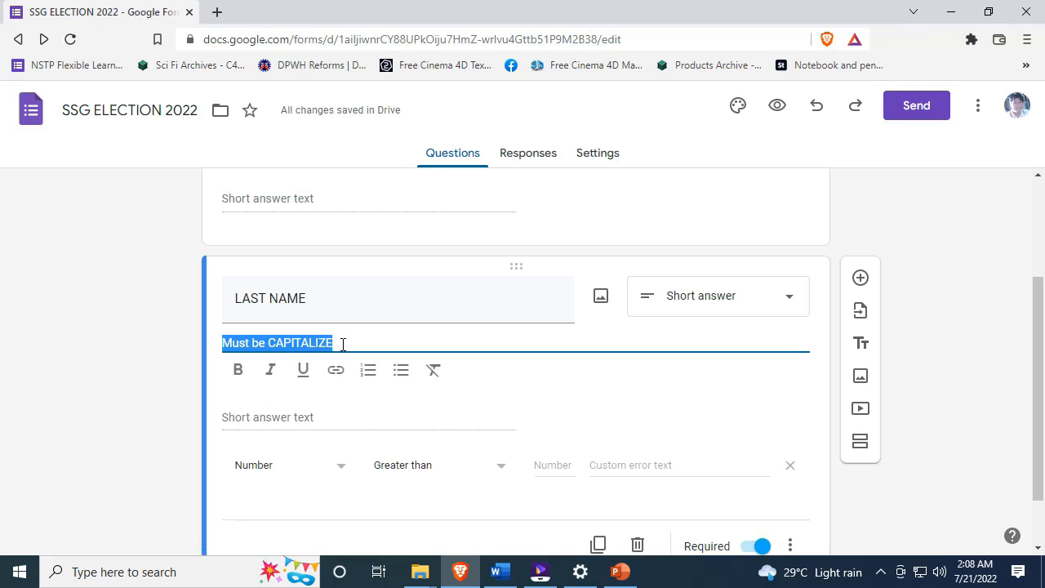
{"action": "left_click", "coordinate": [299, 395]}
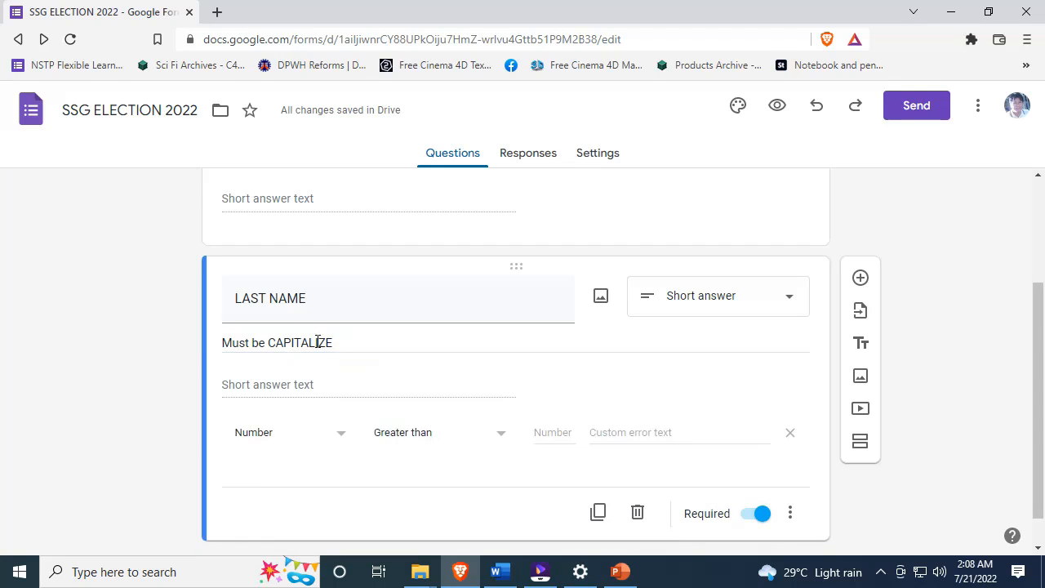
{"action": "left_click_drag", "start_coordinate": [340, 346], "coordinate": [223, 343]}
{"action": "left_click", "coordinate": [271, 415]}
{"action": "scroll", "coordinate": [182, 351], "scroll_direction": "down", "scroll_amount": 1}
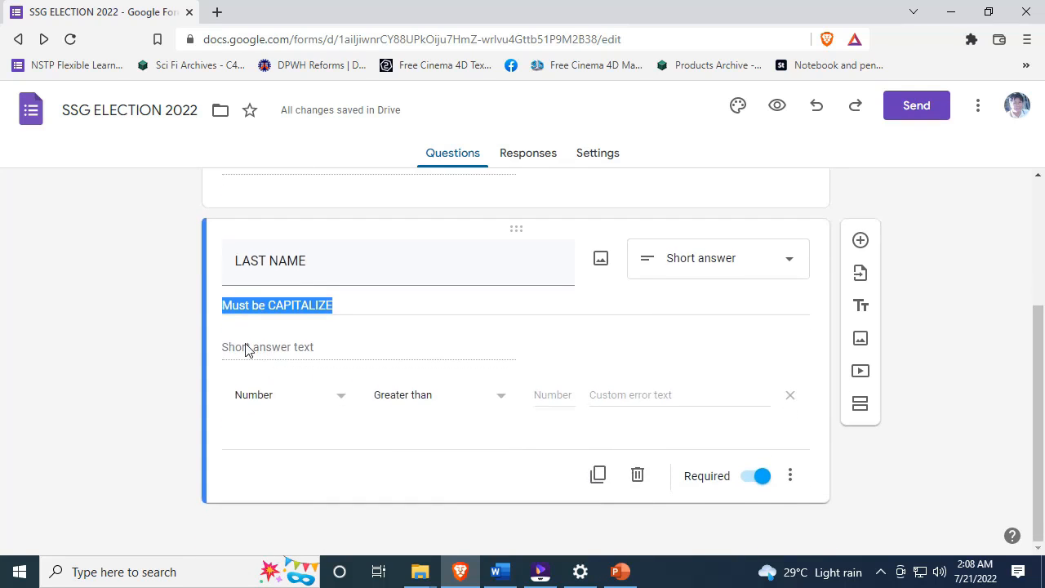
{"action": "left_click", "coordinate": [790, 479]}
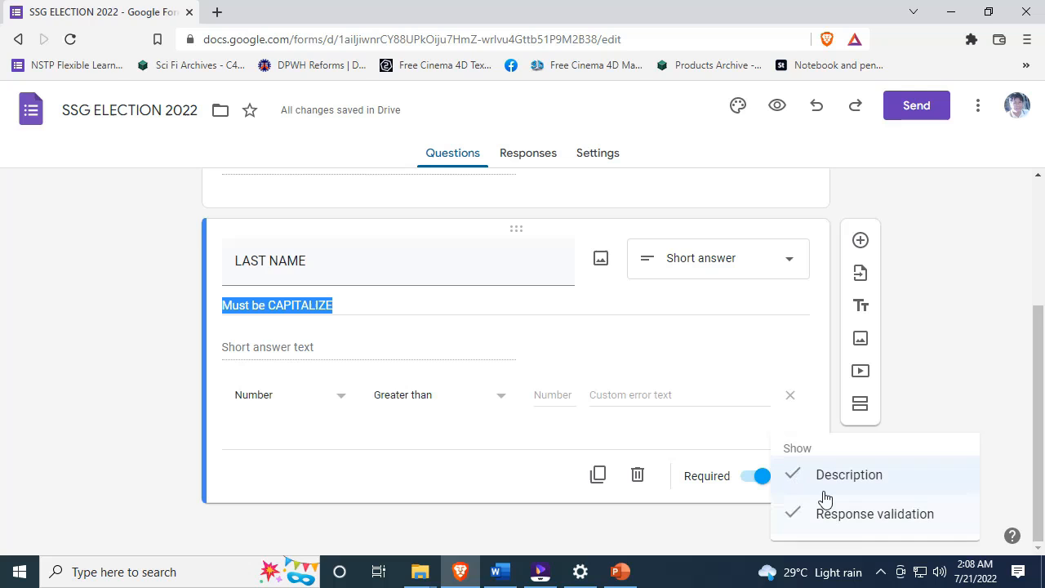
- Change LAST NAME's validation type from Number to Regular expression, keeping Contains
{"action": "left_click", "coordinate": [262, 400]}
{"action": "left_click", "coordinate": [293, 404]}
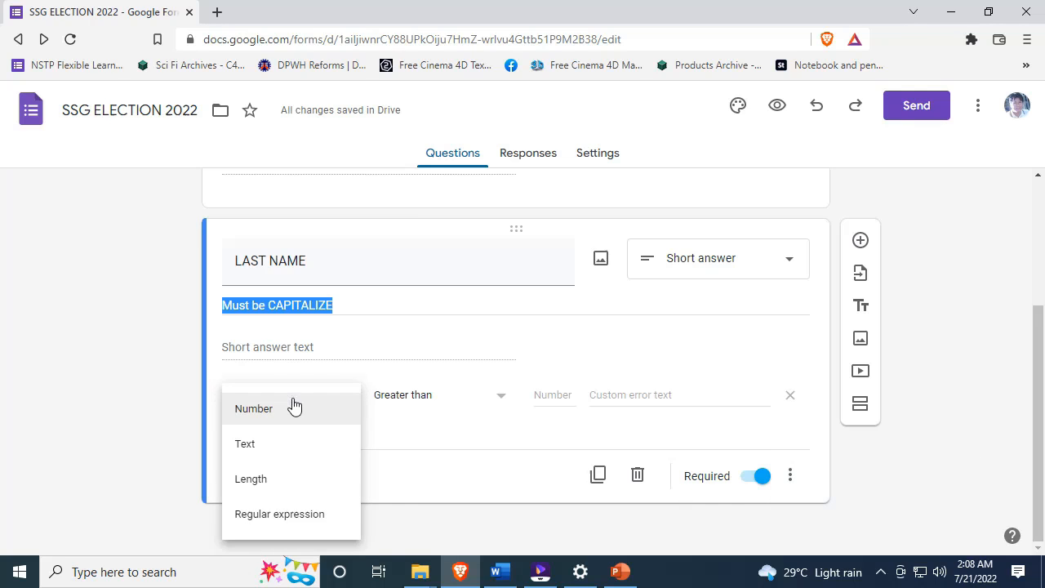
{"action": "left_click", "coordinate": [225, 403]}
{"action": "left_click", "coordinate": [245, 400]}
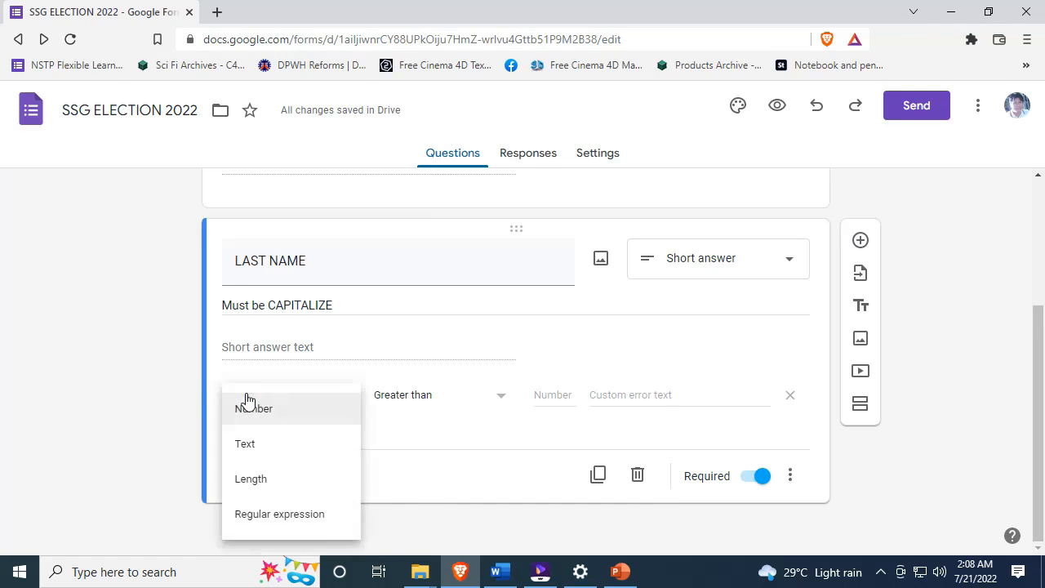
{"action": "left_click", "coordinate": [276, 515]}
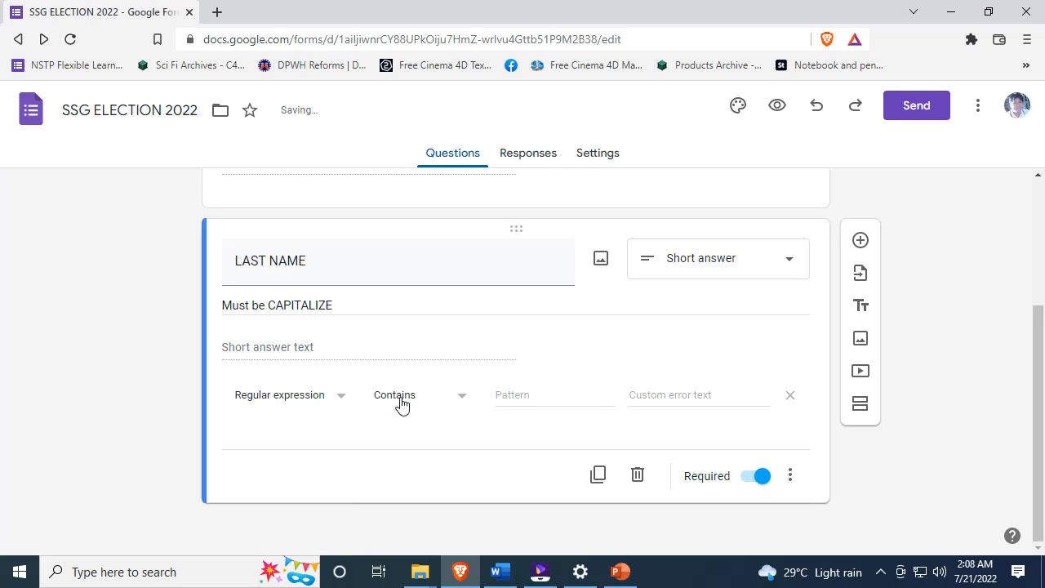
{"action": "left_click", "coordinate": [428, 402]}
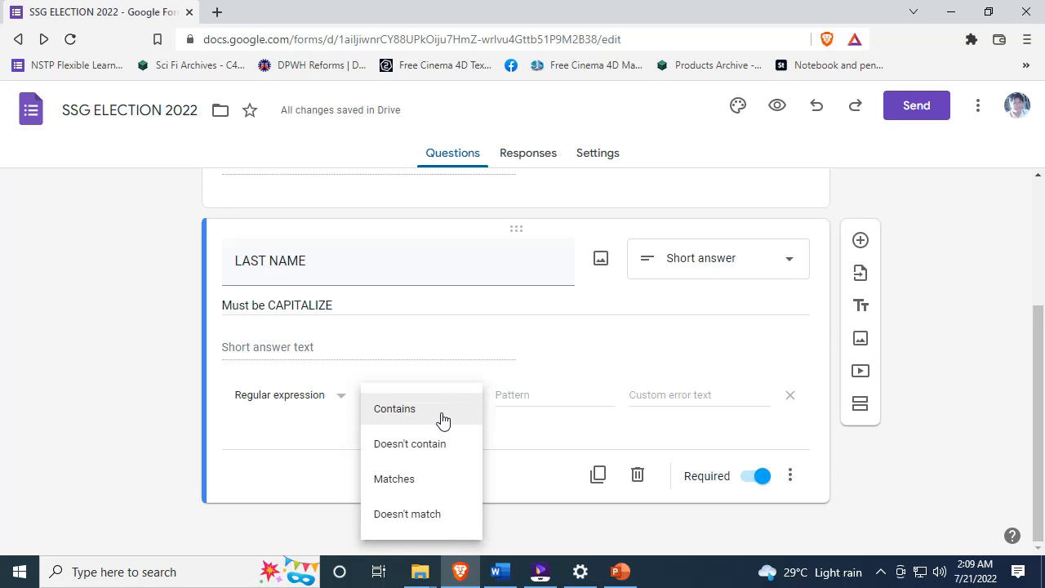
{"action": "left_click", "coordinate": [417, 414]}
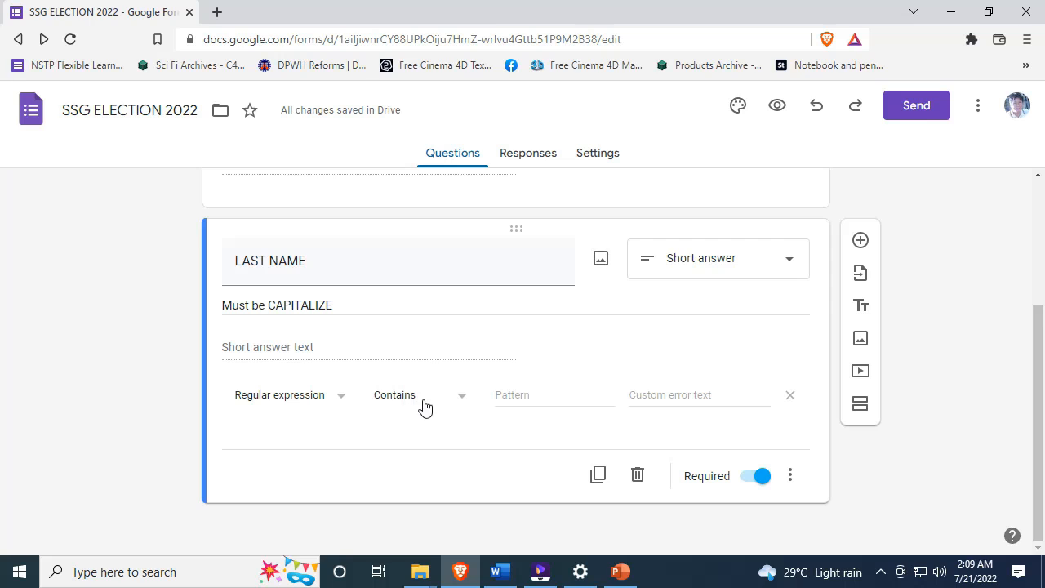
- Begin typing the validation pattern, leaving the partial '[A-Z\W' still flagged invalid
{"action": "left_click", "coordinate": [549, 398]}
{"action": "type", "text": "[A-Z"}
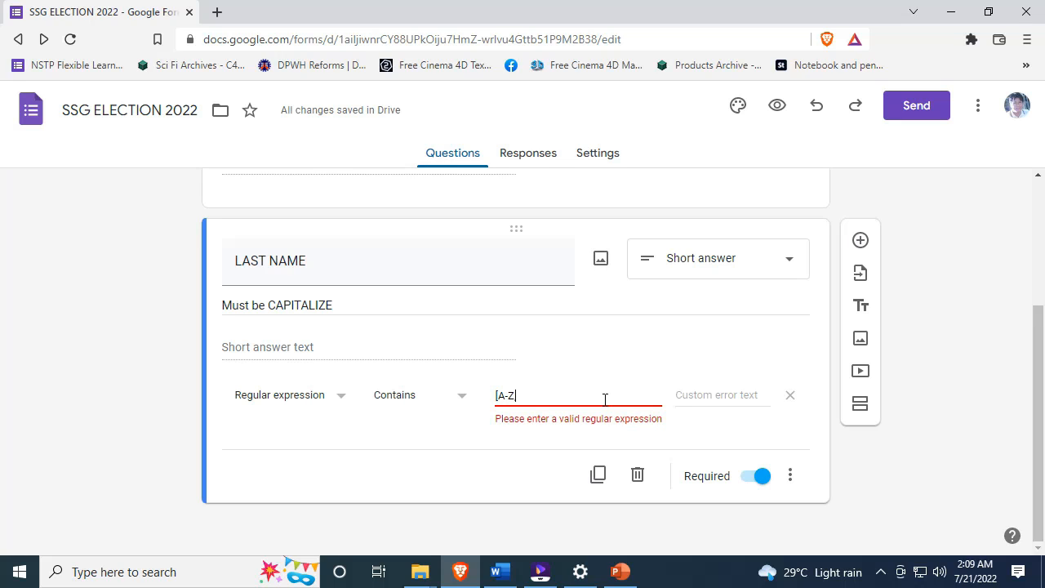
{"action": "type", "text": ",a-"}
{"action": "type", "text": "W"}
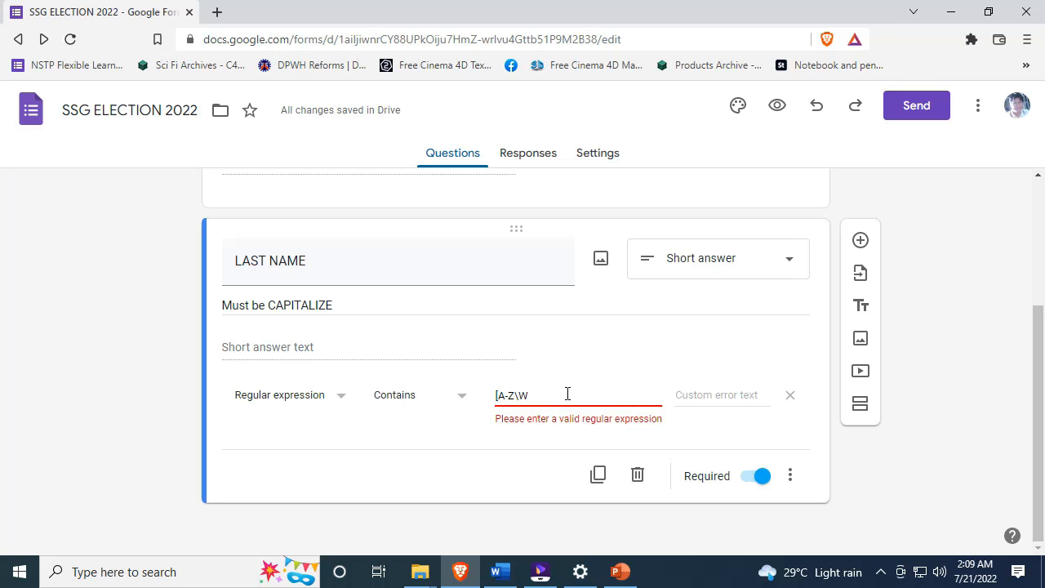
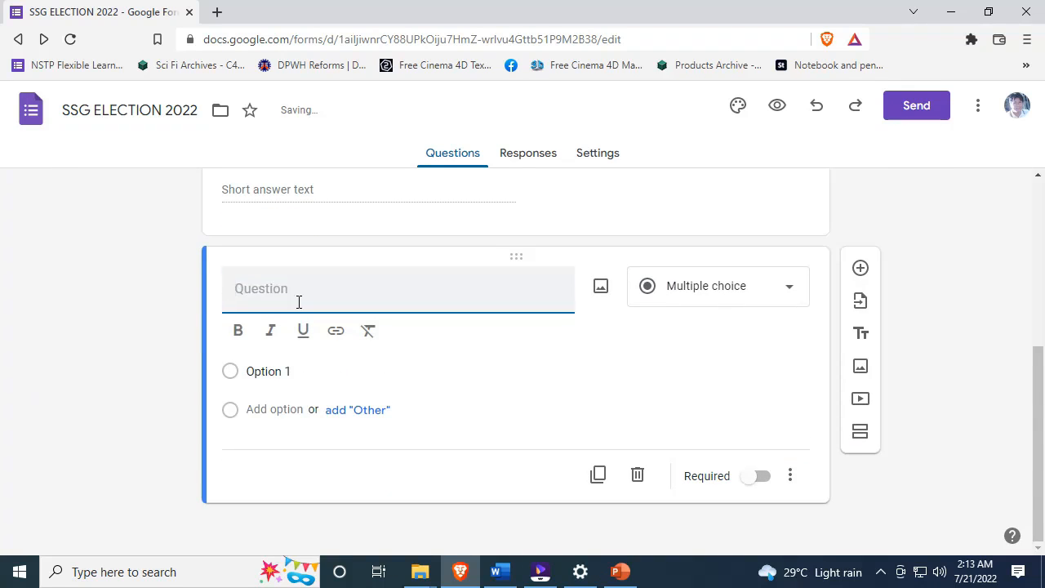
- Title the question FIRST NAME, make it required, and enable Description and Response validation
{"action": "scroll", "coordinate": [298, 302], "scroll_direction": "up", "scroll_amount": 1}
{"action": "type", "text": "G"}
{"action": "type", "text": "FIRST NAME"}
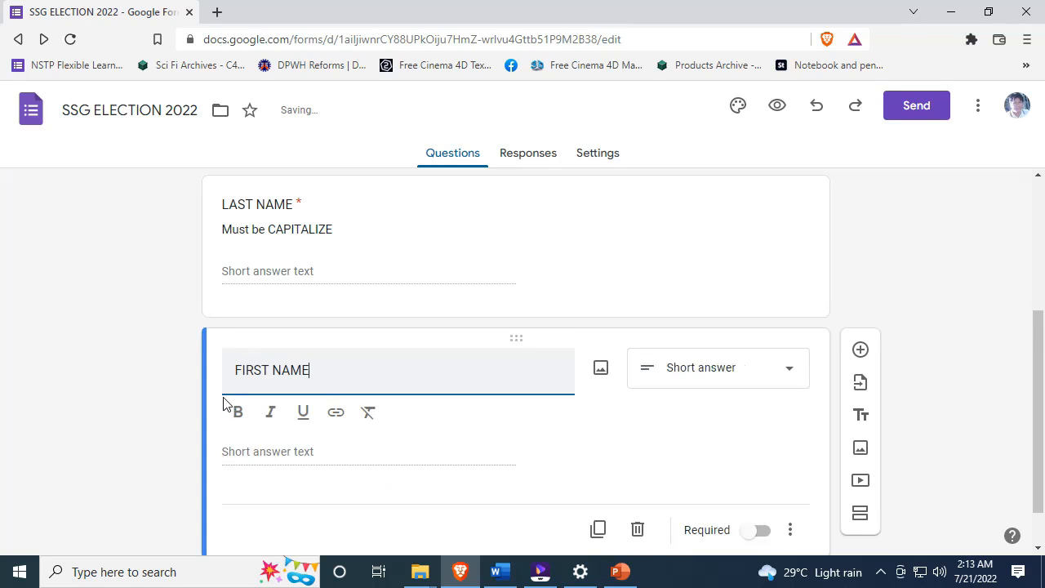
{"action": "left_click", "coordinate": [763, 478]}
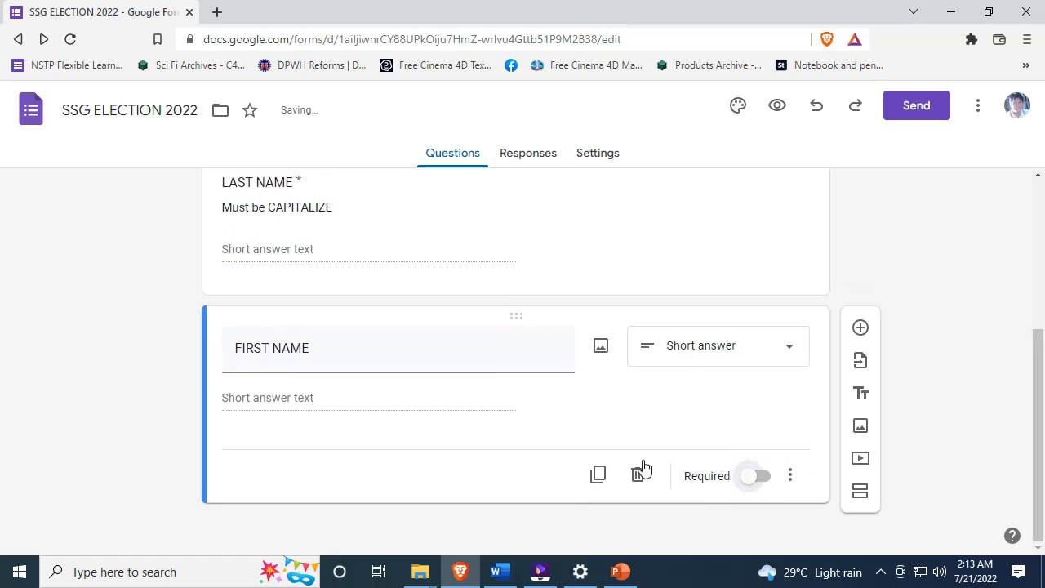
{"action": "left_click", "coordinate": [791, 476]}
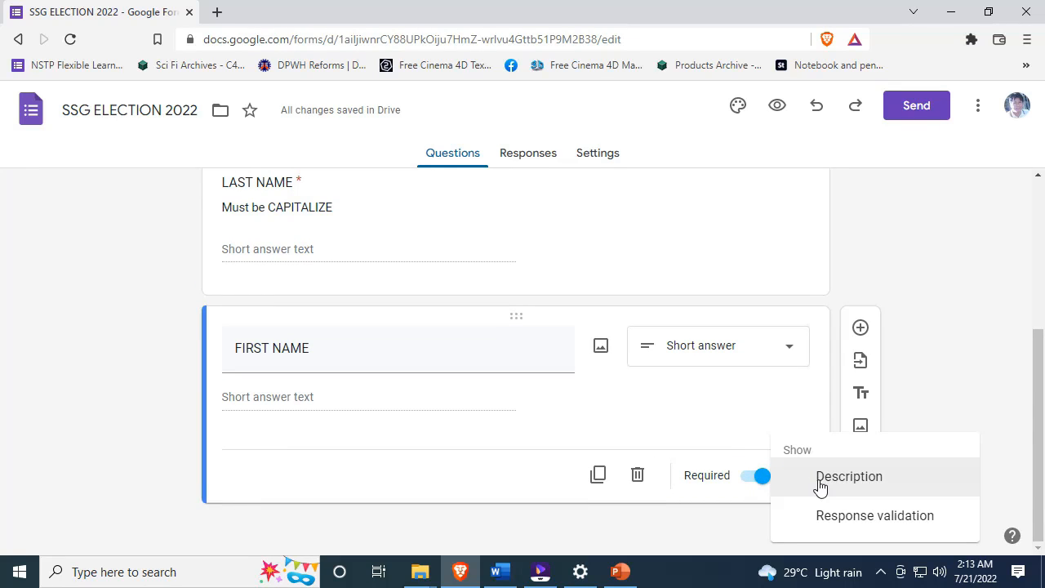
{"action": "left_click", "coordinate": [820, 484]}
{"action": "left_click", "coordinate": [789, 477]}
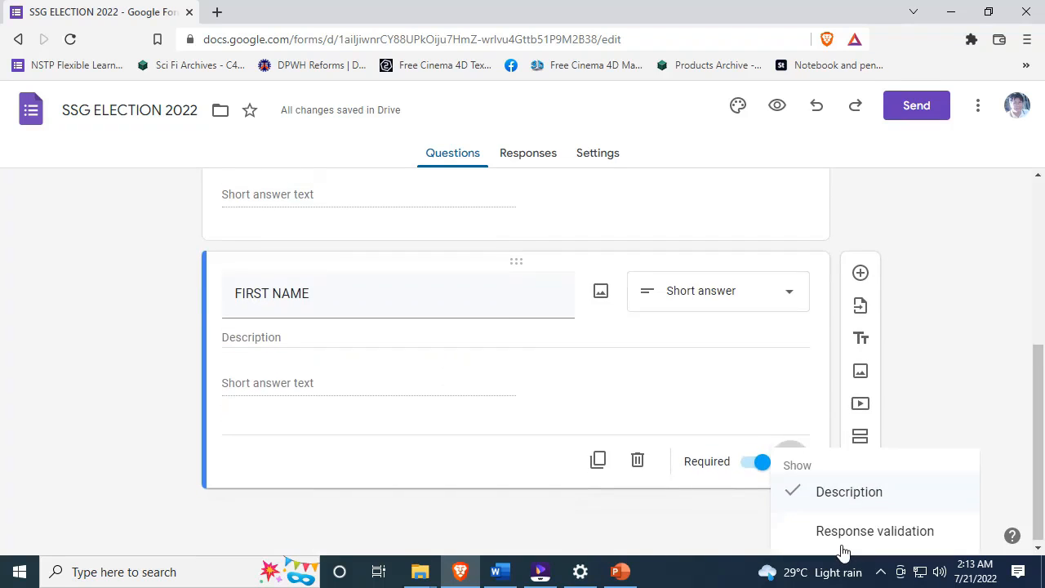
{"action": "left_click", "coordinate": [845, 534]}
- Describe FIRST NAME as 'Must be CAPITALIZED' and correct LAST NAME's description to 'CAPITALIZED'
{"action": "left_click", "coordinate": [285, 338]}
{"action": "type", "text": "Mus"}
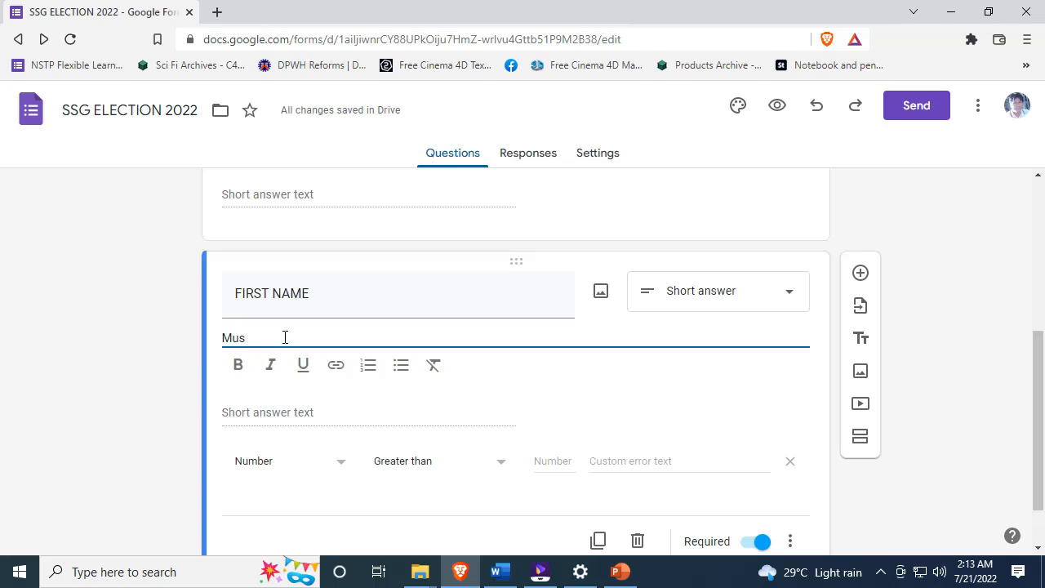
{"action": "type", "text": "at  be CAPITALIZ"}
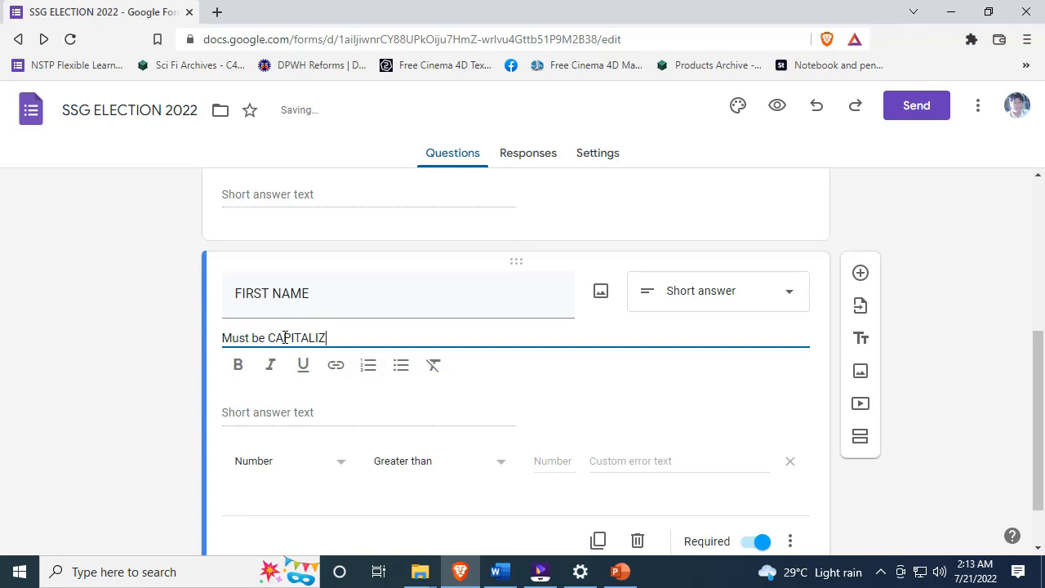
{"action": "type", "text": "E"}
{"action": "scroll", "coordinate": [368, 341], "scroll_direction": "up", "scroll_amount": 1}
{"action": "type", "text": "D"}
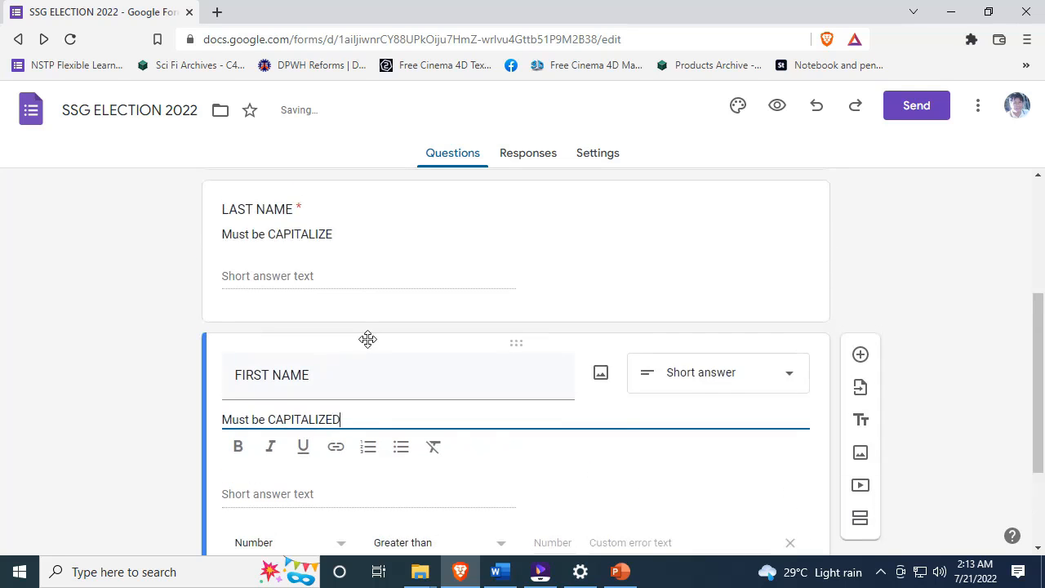
{"action": "triple_click", "coordinate": [343, 233]}
{"action": "left_click", "coordinate": [348, 266]}
{"action": "type", "text": "D"}
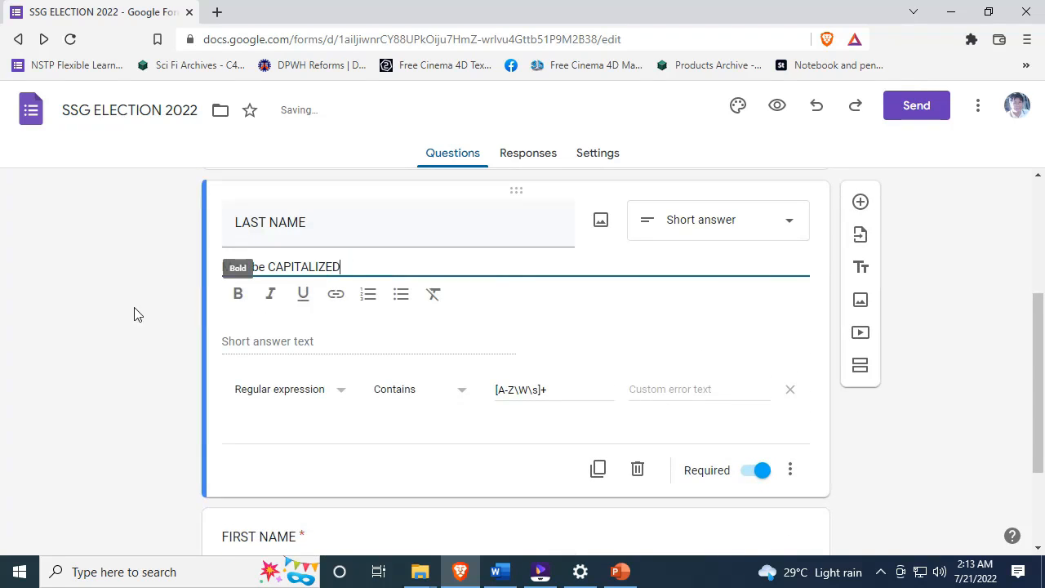
{"action": "left_click", "coordinate": [131, 315]}
- Validate FIRST NAME with Regular expression pattern [A-Z\W\s]+, then add a new question
{"action": "scroll", "coordinate": [234, 379], "scroll_direction": "down", "scroll_amount": 1}
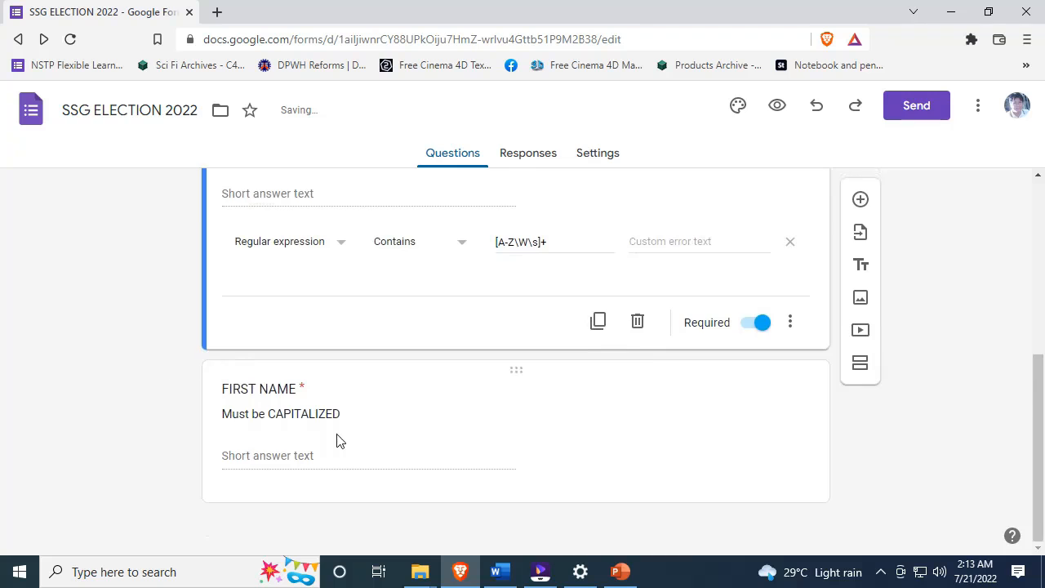
{"action": "triple_click", "coordinate": [341, 415]}
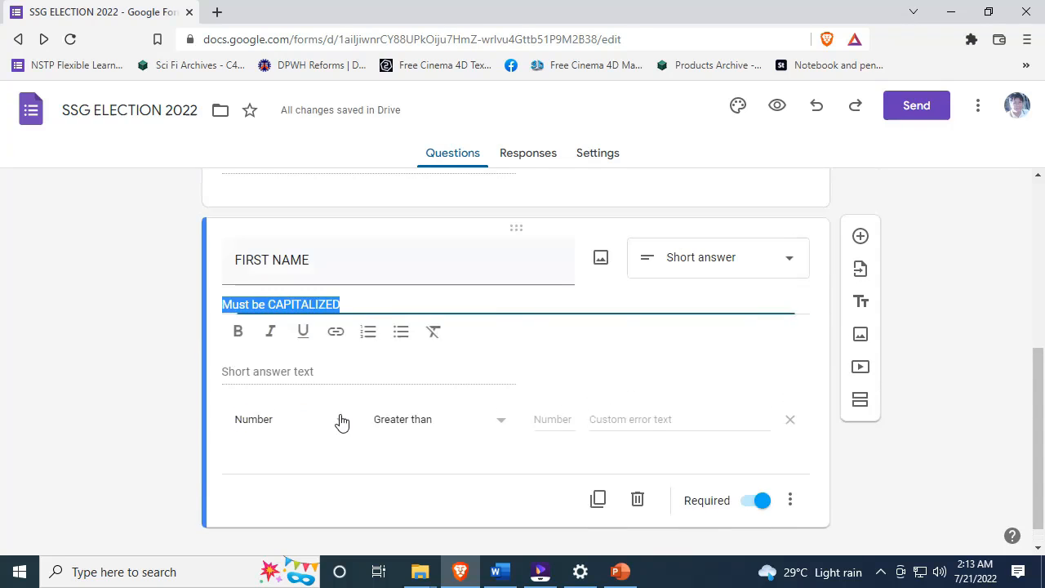
{"action": "left_click", "coordinate": [790, 508]}
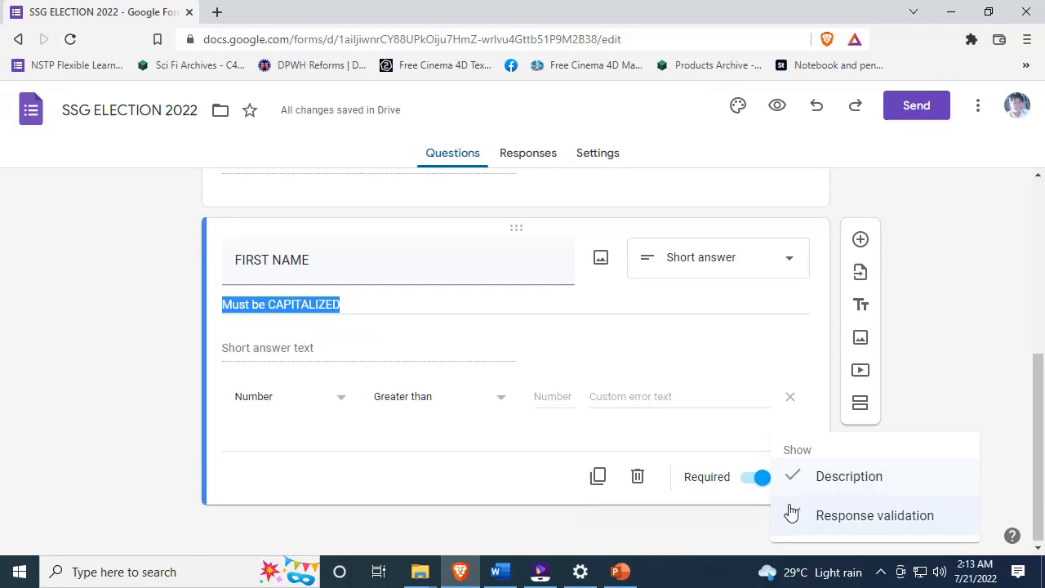
{"action": "left_click", "coordinate": [289, 394]}
{"action": "left_click", "coordinate": [270, 408]}
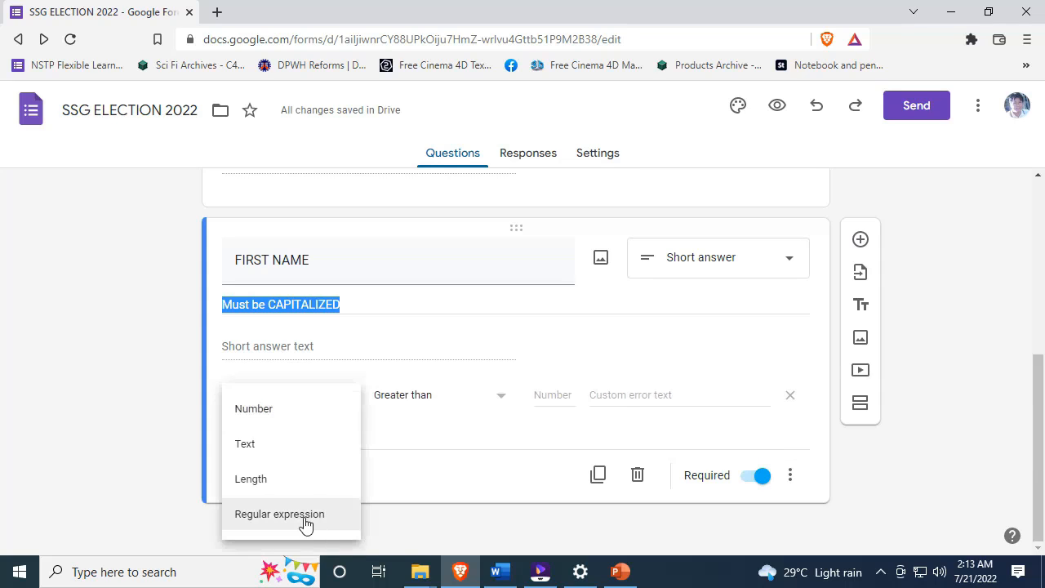
{"action": "left_click", "coordinate": [304, 514]}
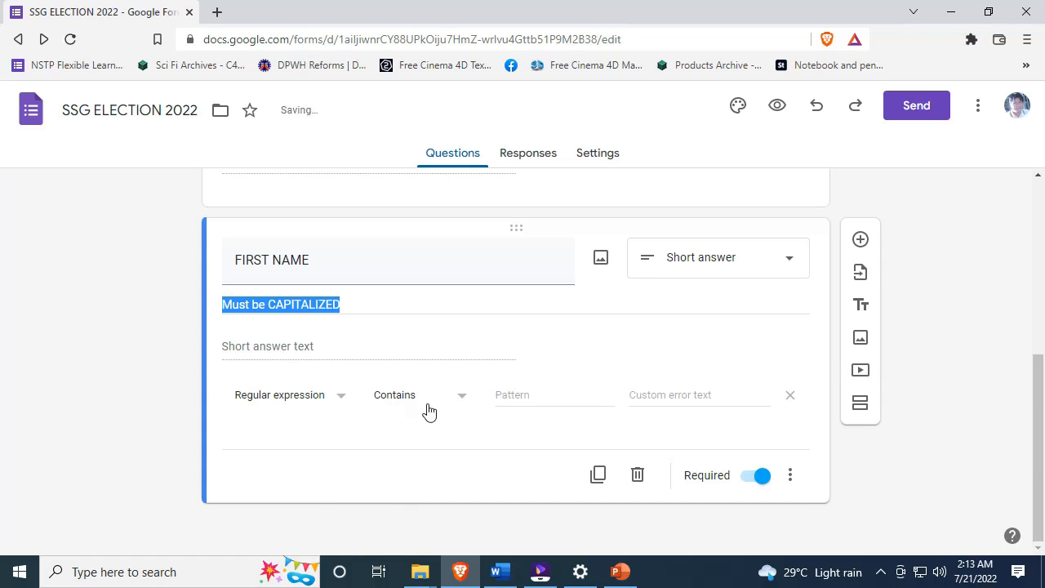
{"action": "left_click", "coordinate": [538, 395]}
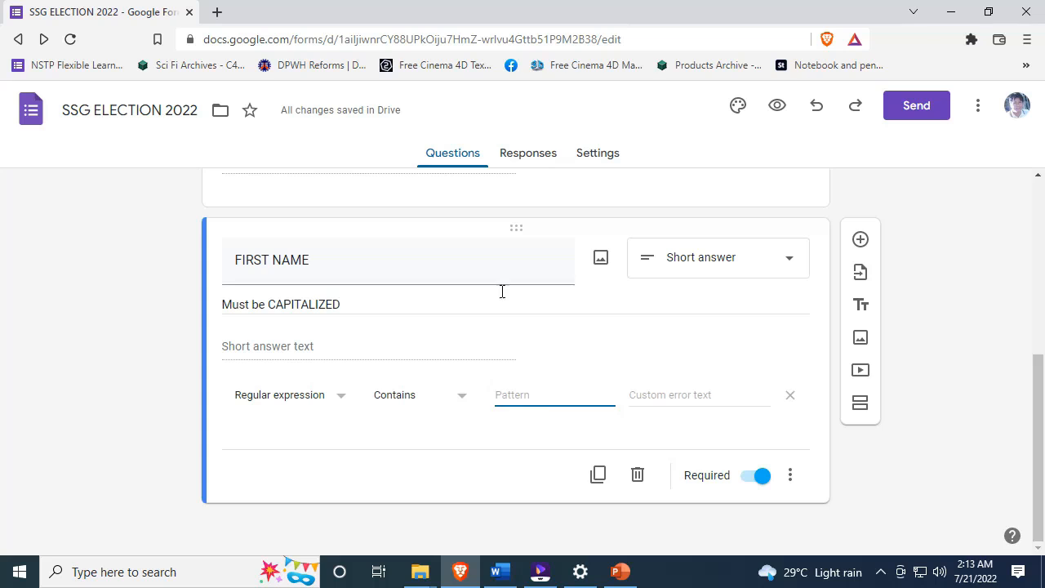
{"action": "type", "text": "[A-Z\\W\\s]+"}
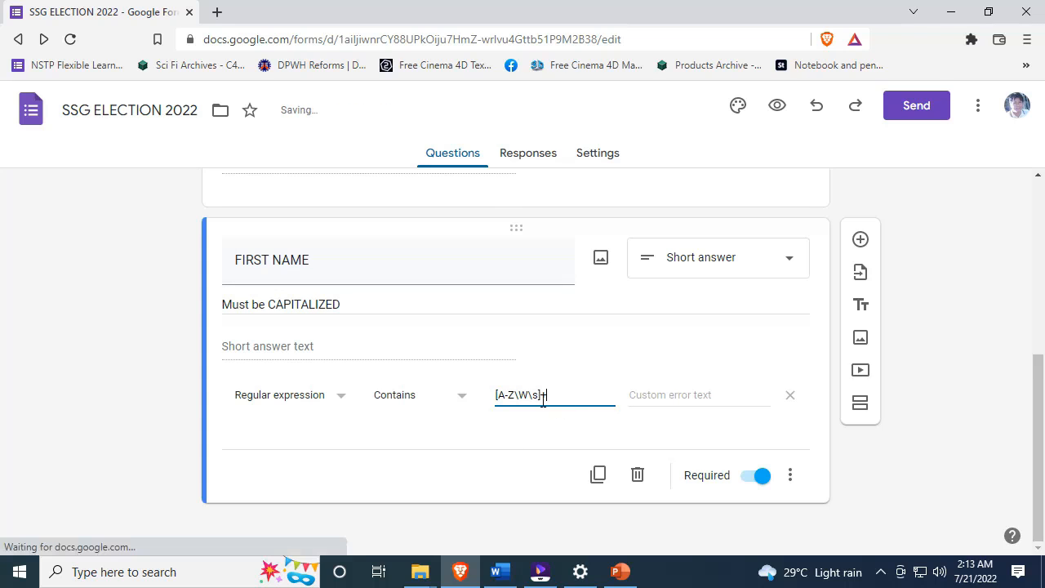
{"action": "left_click", "coordinate": [861, 240]}
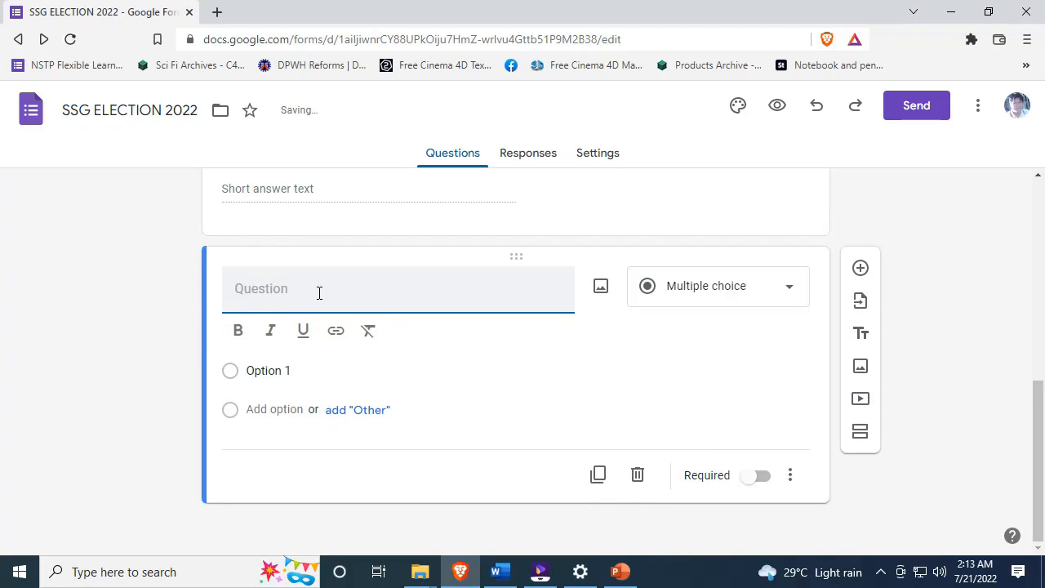
- Name the new short-answer question MIDDLE INITIAL, fixing the typo in the title
{"action": "type", "text": "MIDDLE I"}
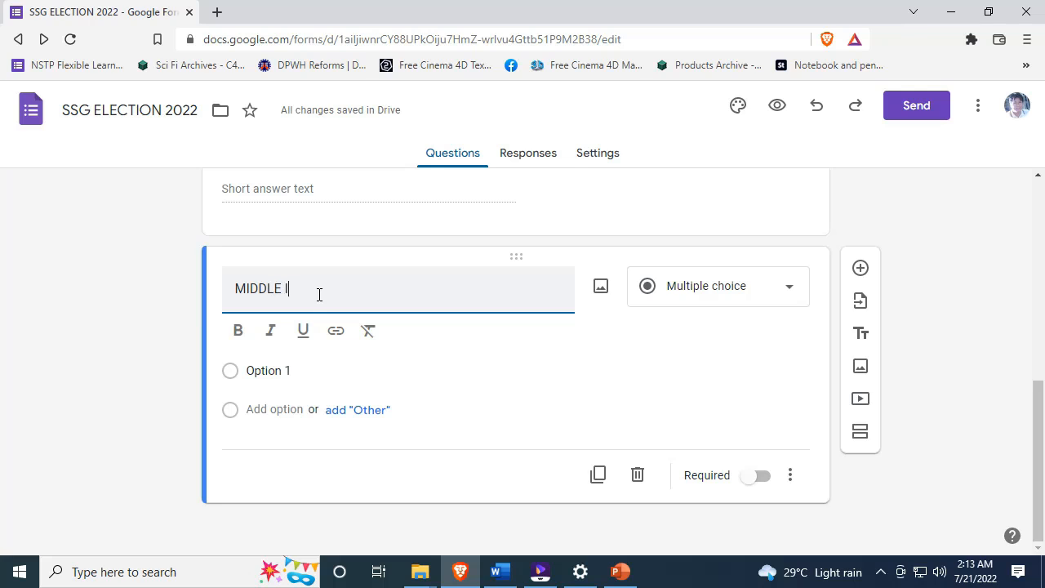
{"action": "type", "text": "NITIA"}
{"action": "key", "text": "BackSpace"}
{"action": "type", "text": "IAL"}
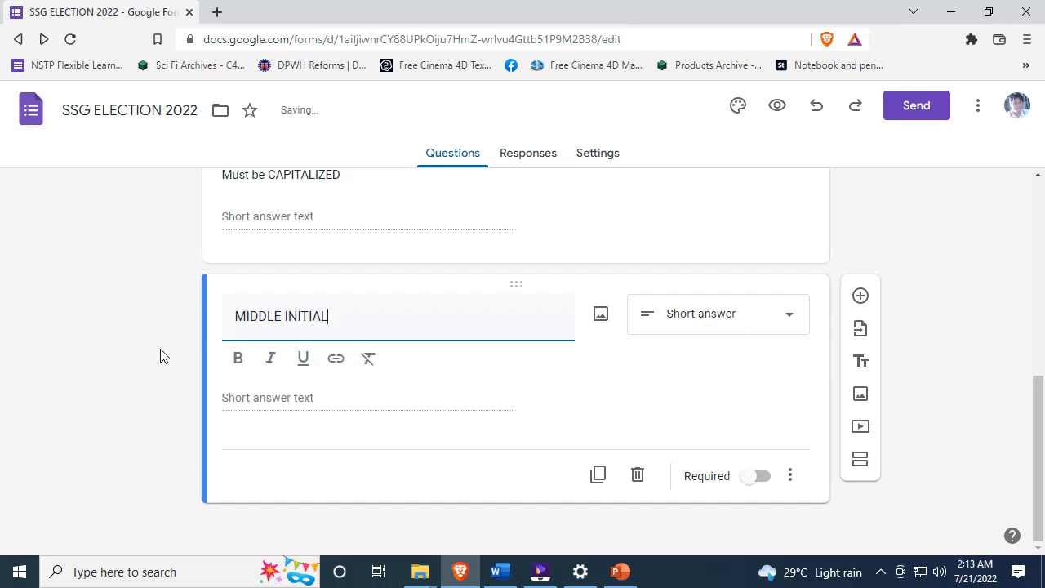
{"action": "left_click", "coordinate": [682, 395]}
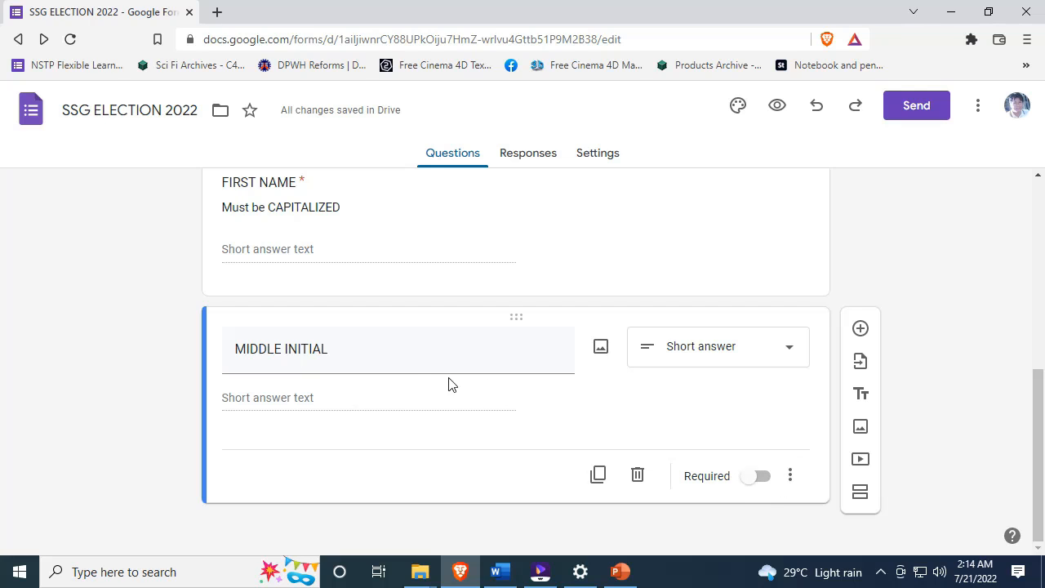
- Add Regular expression validation with pattern [A-Z\W\s]+ to MIDDLE INITIAL
{"action": "left_click", "coordinate": [790, 475]}
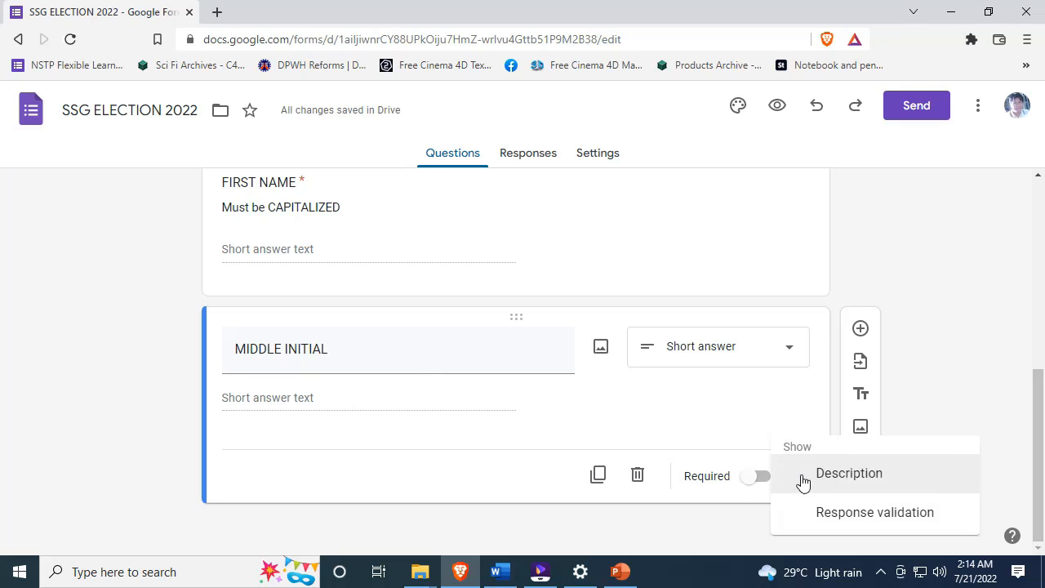
{"action": "left_click", "coordinate": [837, 511]}
{"action": "scroll", "coordinate": [817, 457], "scroll_direction": "down", "scroll_amount": 1}
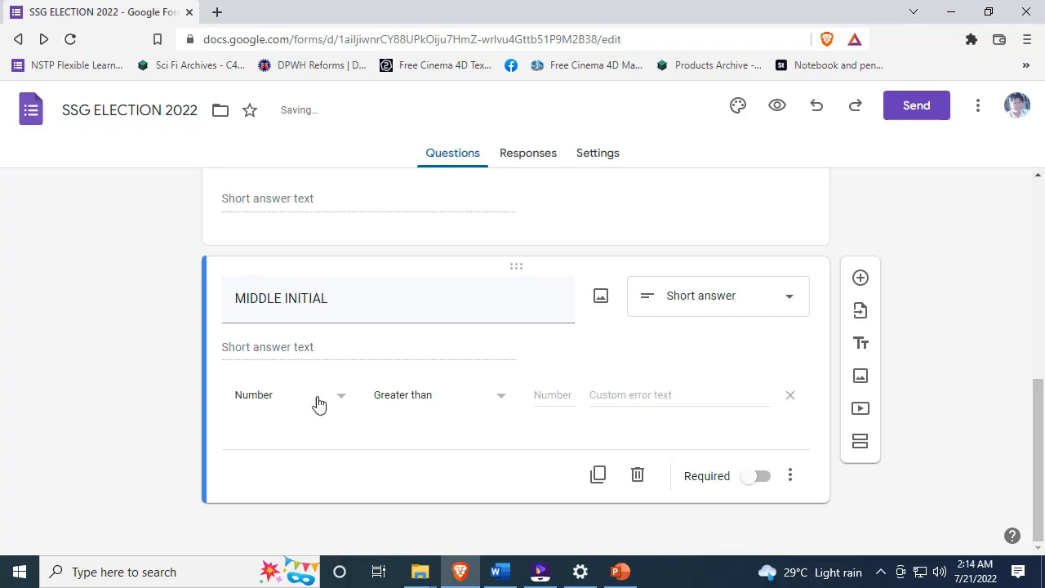
{"action": "left_click", "coordinate": [291, 400]}
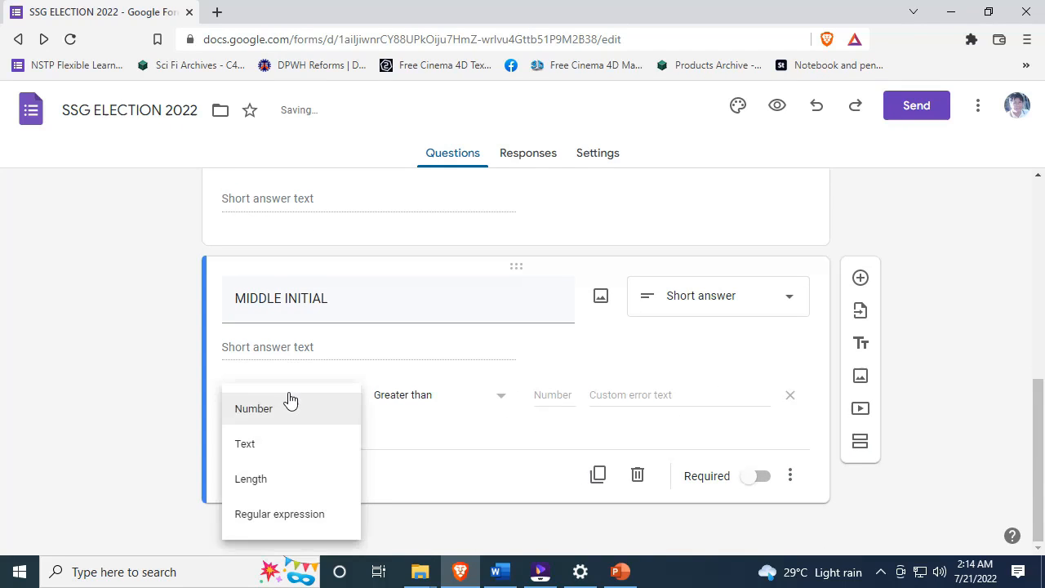
{"action": "left_click", "coordinate": [307, 525]}
{"action": "left_click", "coordinate": [531, 399]}
{"action": "type", "text": "[A-Z\\W\\s]+"}
{"action": "left_click", "coordinate": [507, 447]}
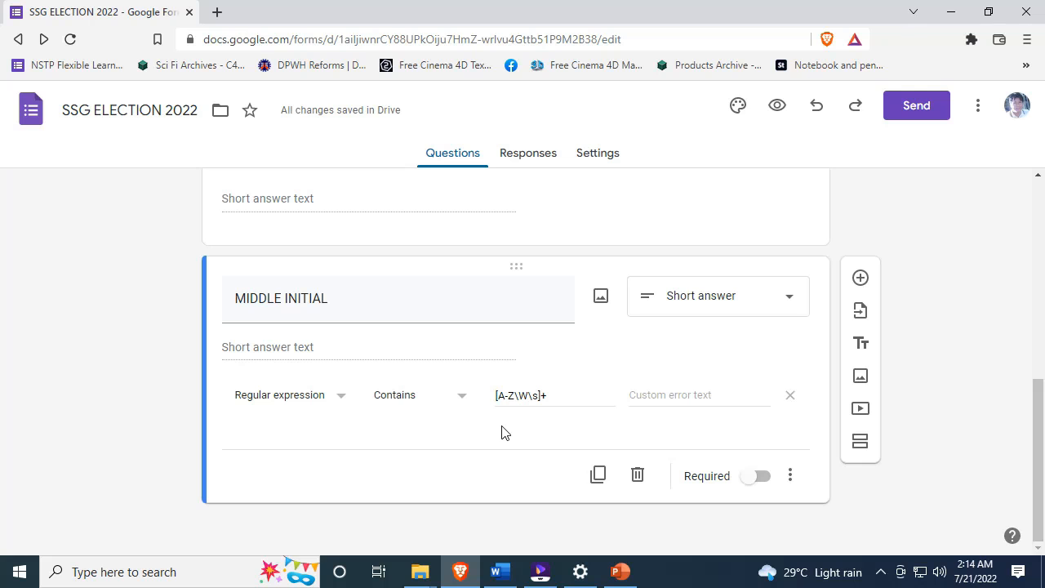
- Open FIRST NAME to check its validation settings
{"action": "scroll", "coordinate": [510, 432], "scroll_direction": "up", "scroll_amount": 2}
{"action": "scroll", "coordinate": [518, 435], "scroll_direction": "down", "scroll_amount": 2}
{"action": "scroll", "coordinate": [383, 268], "scroll_direction": "up", "scroll_amount": 3}
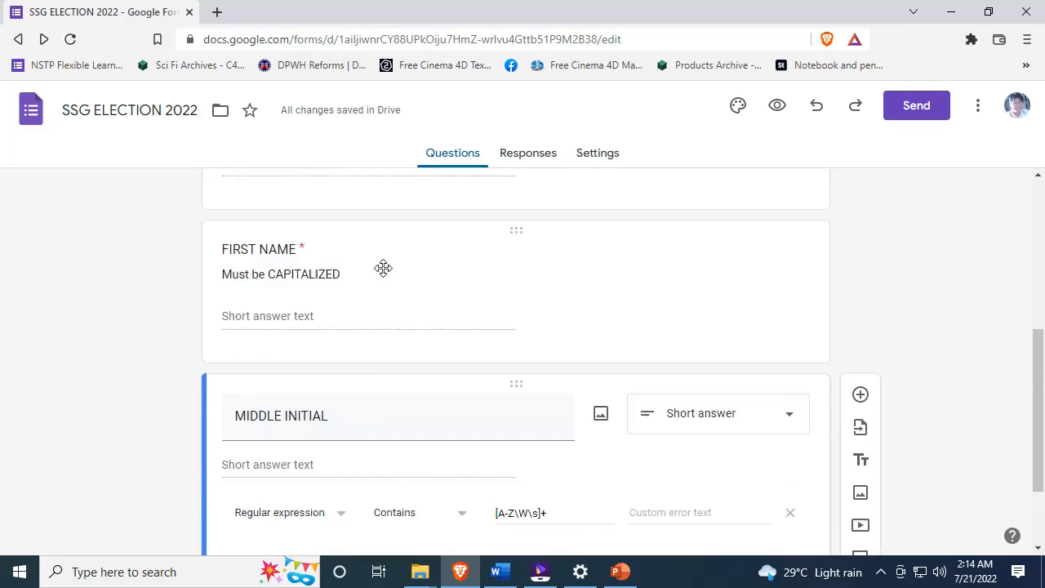
{"action": "left_click", "coordinate": [300, 320]}
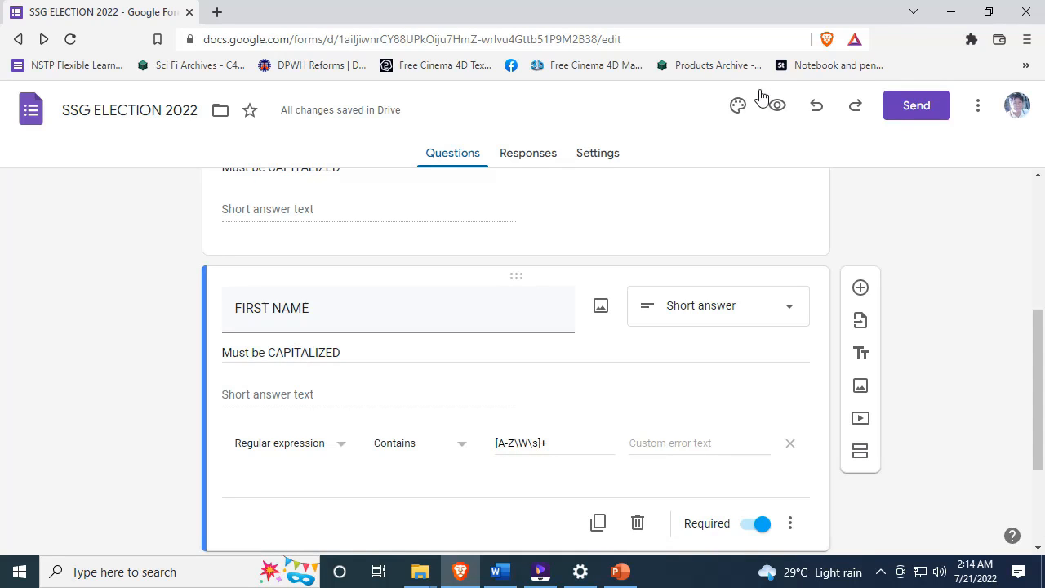
- Preview the form and enter a lowercase surname in LAST NAME to test validation
{"action": "left_click", "coordinate": [780, 108]}
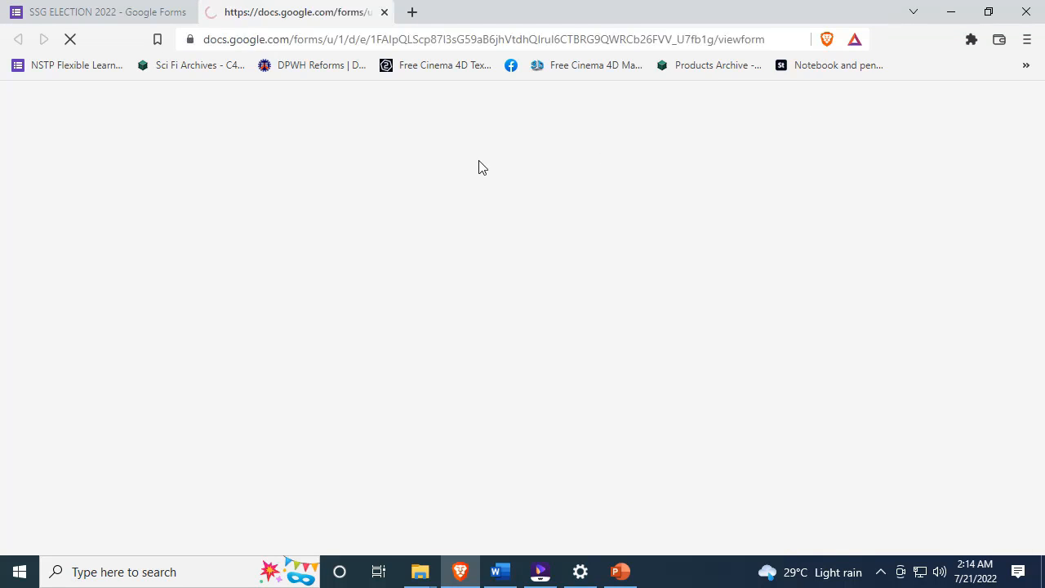
{"action": "scroll", "coordinate": [497, 161], "scroll_direction": "down", "scroll_amount": 4}
{"action": "scroll", "coordinate": [469, 168], "scroll_direction": "up", "scroll_amount": 1}
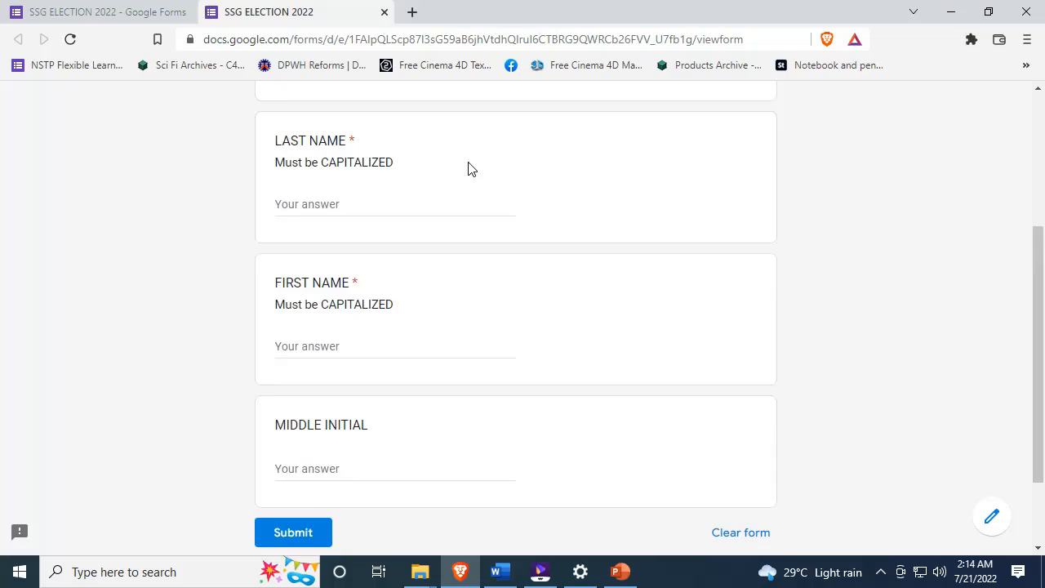
{"action": "left_click", "coordinate": [292, 201]}
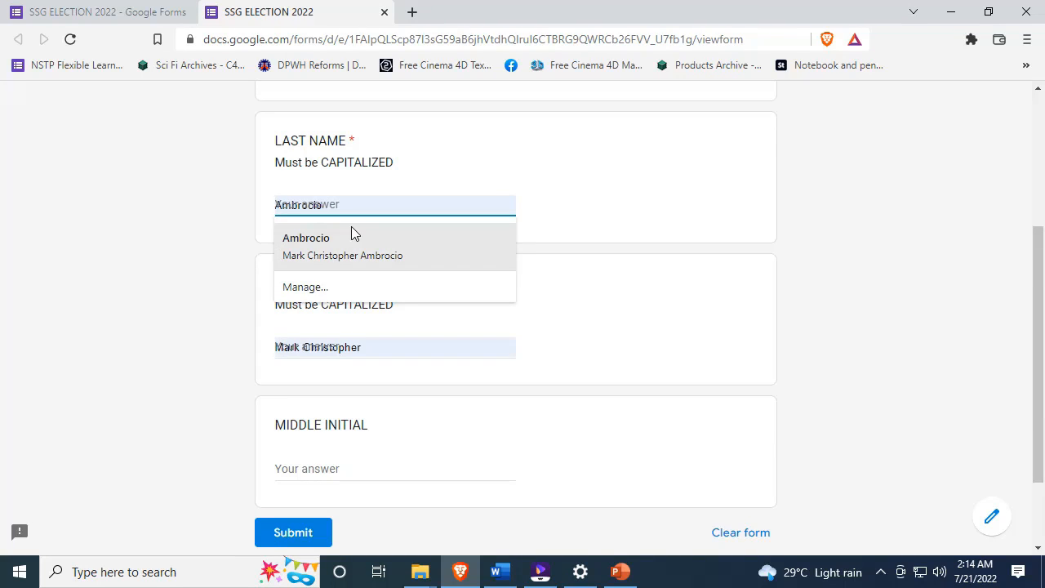
{"action": "type", "text": "ambroi"}
{"action": "key", "text": "BackSpace"}
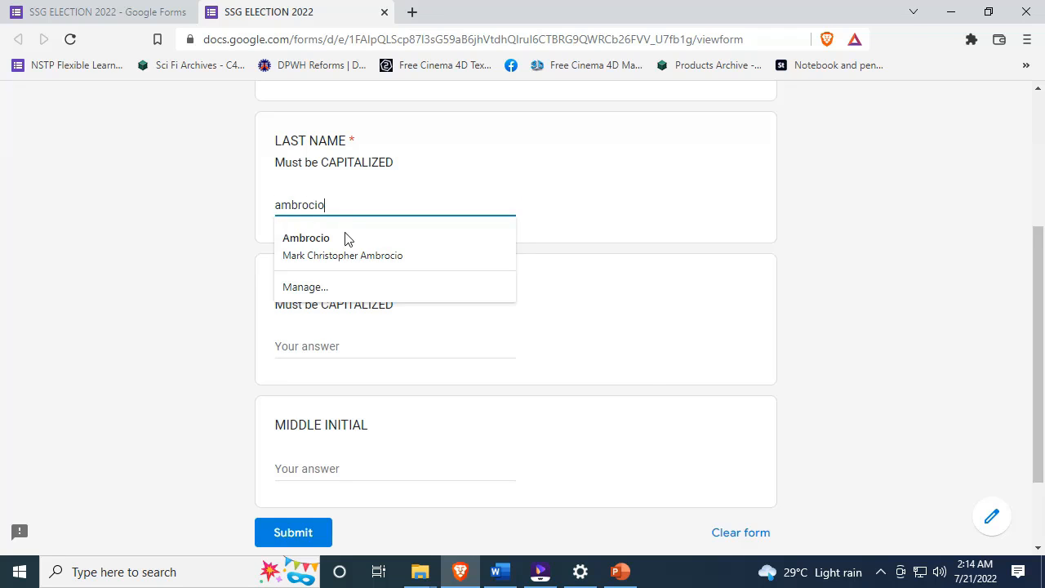
{"action": "left_click", "coordinate": [645, 365]}
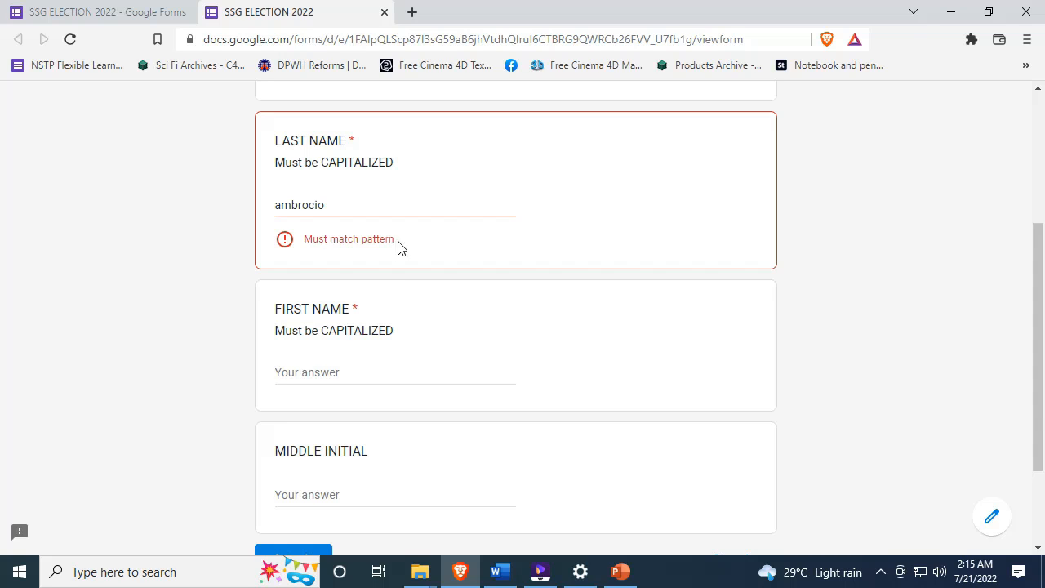
- Retype the LAST NAME answer in all capitals, then close the live form tab
{"action": "mouse_move", "coordinate": [276, 204]}
{"action": "left_mouse_down"}
{"action": "mouse_move", "coordinate": [333, 207]}
{"action": "mouse_move", "coordinate": [273, 206]}
{"action": "left_mouse_up"}
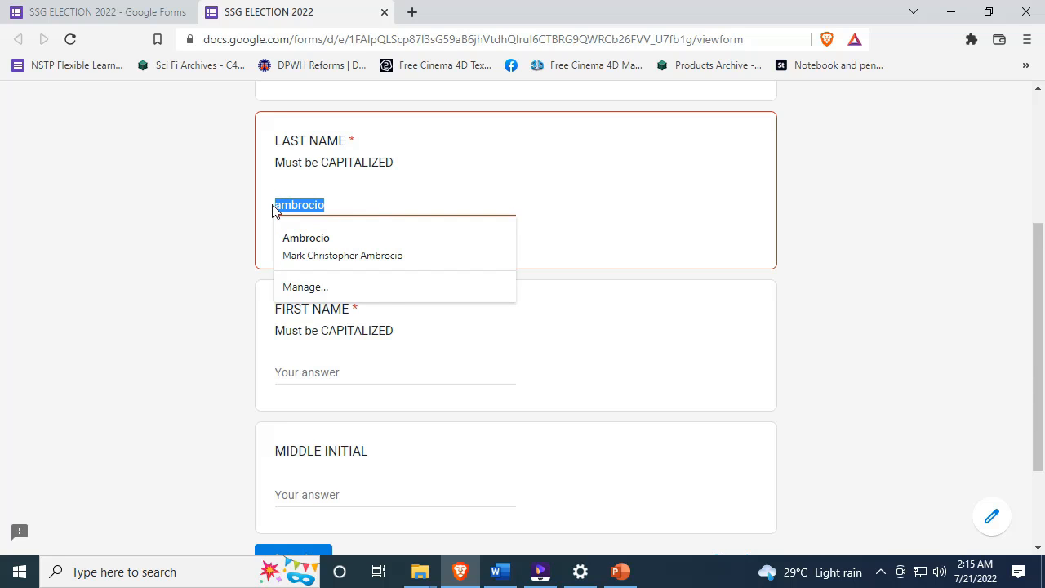
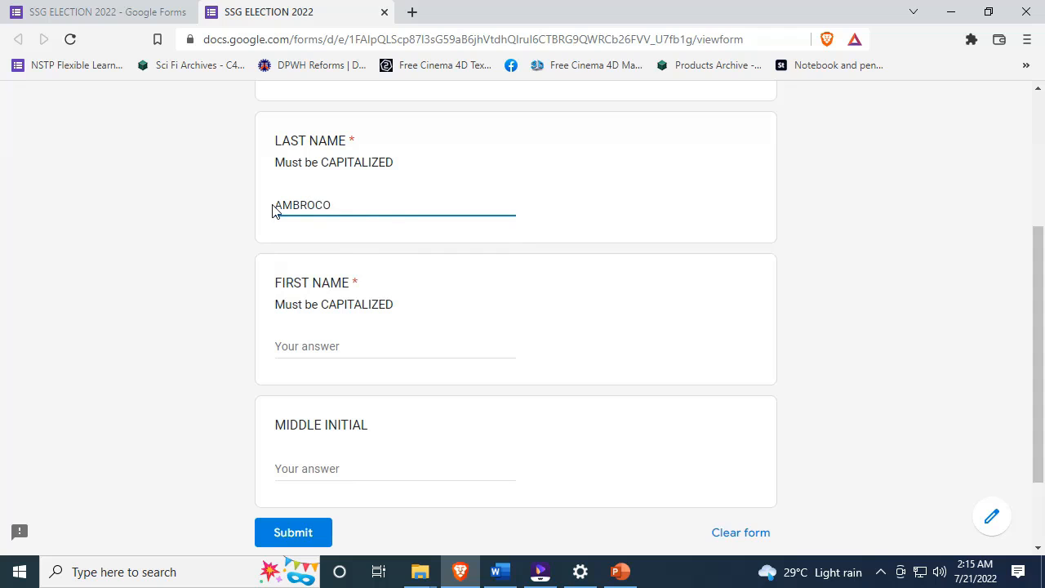
{"action": "left_click", "coordinate": [191, 281]}
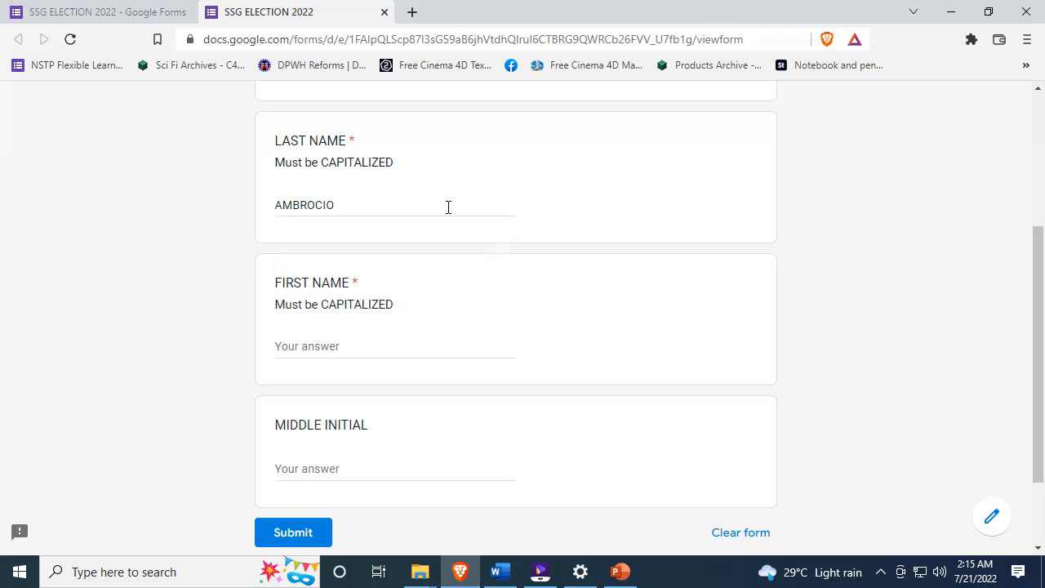
{"action": "left_click", "coordinate": [348, 206]}
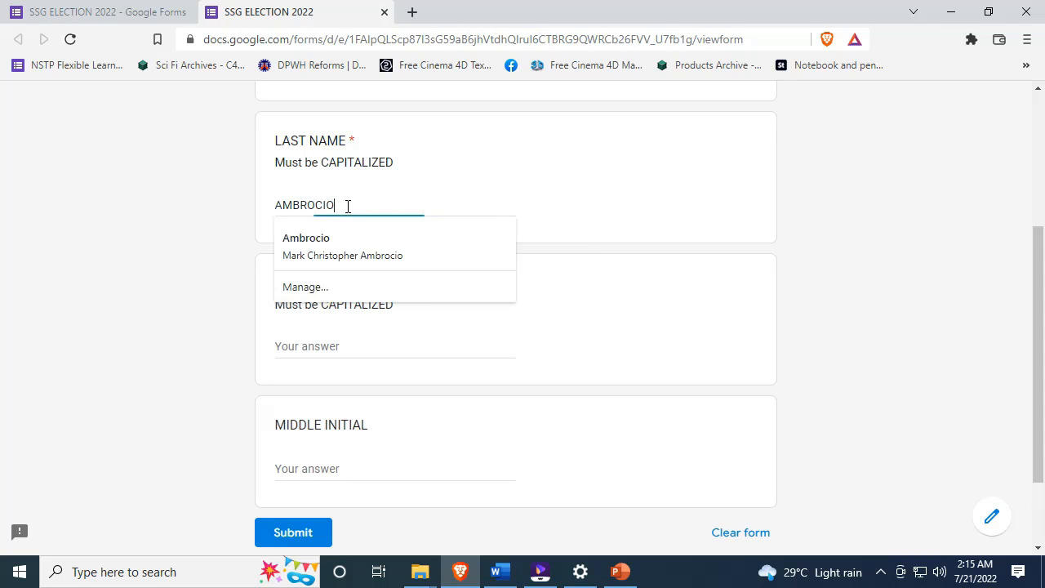
{"action": "left_click", "coordinate": [219, 230]}
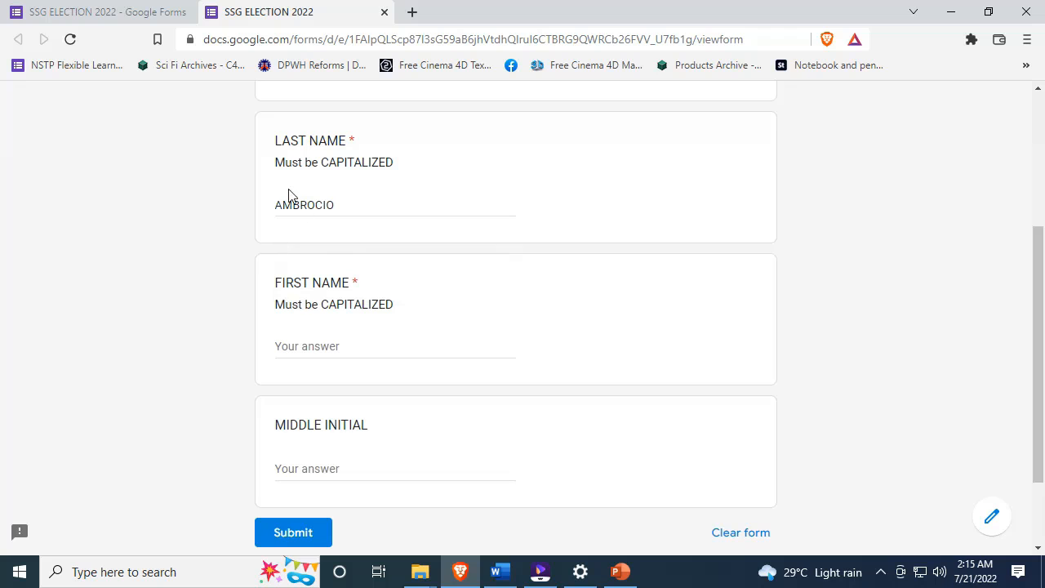
{"action": "left_click", "coordinate": [122, 11]}
{"action": "left_click", "coordinate": [305, 13]}
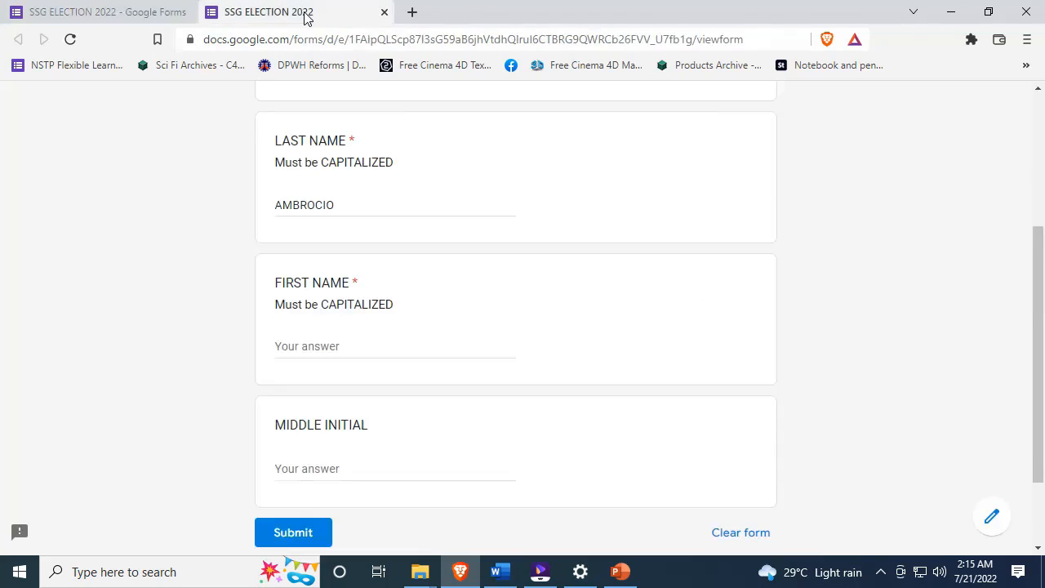
{"action": "left_click", "coordinate": [382, 12]}
- Review the questions and insert a new section between FIRST NAME and MIDDLE INITIAL
{"action": "scroll", "coordinate": [613, 301], "scroll_direction": "down", "scroll_amount": 3}
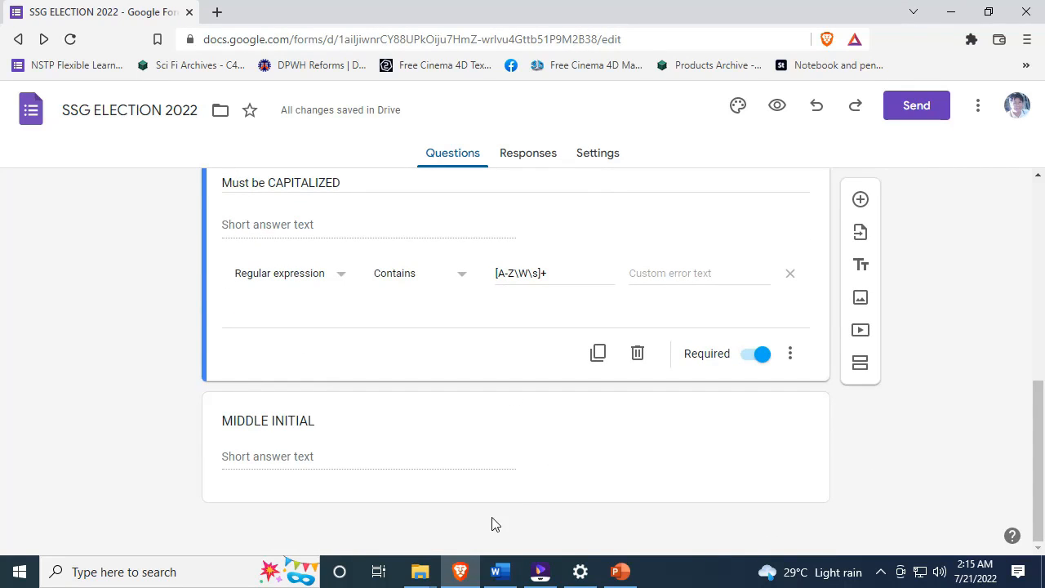
{"action": "scroll", "coordinate": [89, 335], "scroll_direction": "up", "scroll_amount": 1}
{"action": "scroll", "coordinate": [89, 335], "scroll_direction": "down", "scroll_amount": 1}
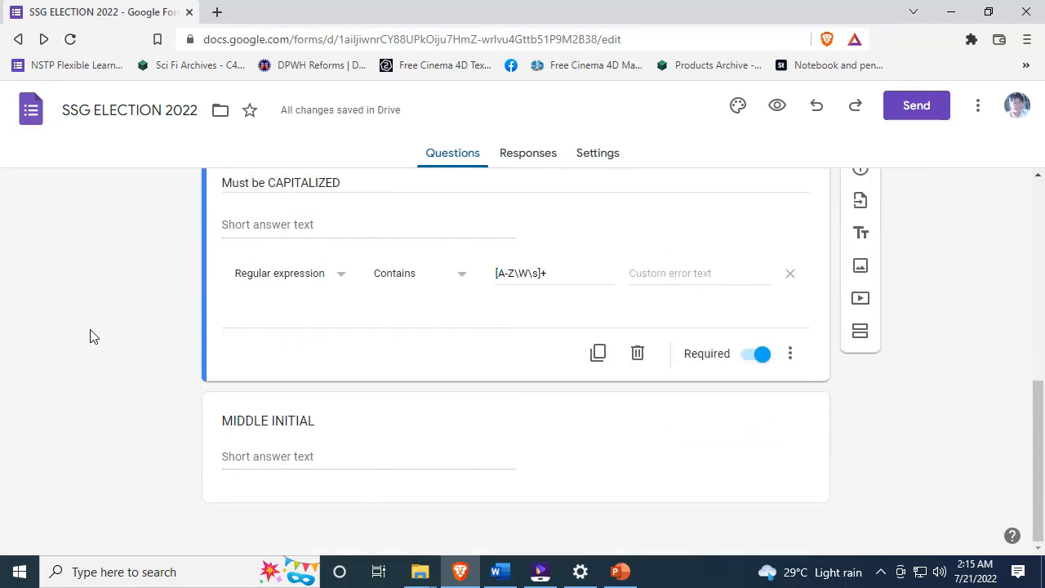
{"action": "scroll", "coordinate": [365, 499], "scroll_direction": "up", "scroll_amount": 3}
{"action": "scroll", "coordinate": [364, 500], "scroll_direction": "down", "scroll_amount": 3}
{"action": "scroll", "coordinate": [362, 482], "scroll_direction": "up", "scroll_amount": 4}
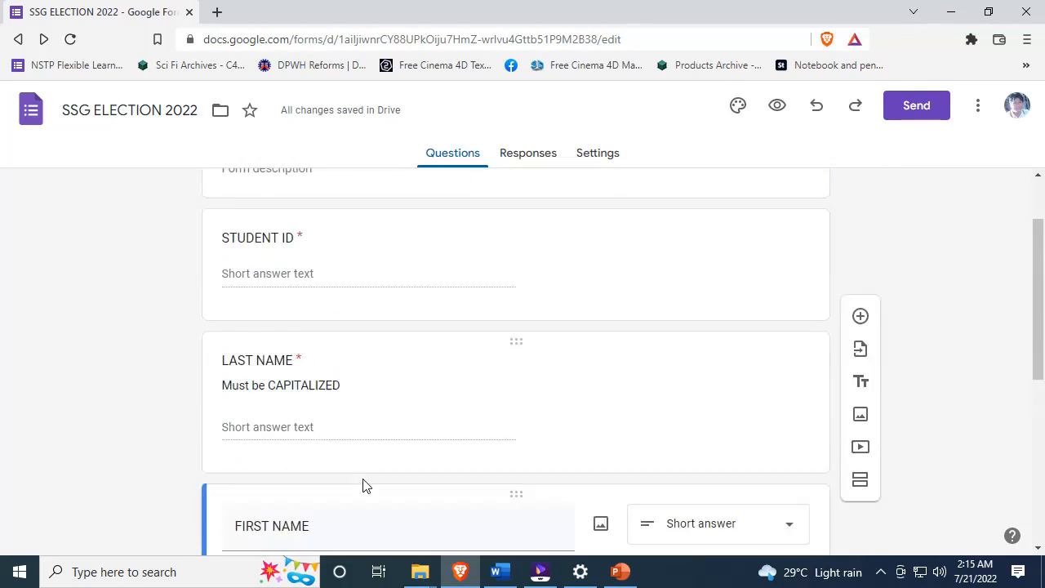
{"action": "scroll", "coordinate": [362, 485], "scroll_direction": "down", "scroll_amount": 4}
{"action": "scroll", "coordinate": [749, 240], "scroll_direction": "up", "scroll_amount": 1}
{"action": "scroll", "coordinate": [749, 240], "scroll_direction": "down", "scroll_amount": 1}
{"action": "scroll", "coordinate": [749, 245], "scroll_direction": "up", "scroll_amount": 3}
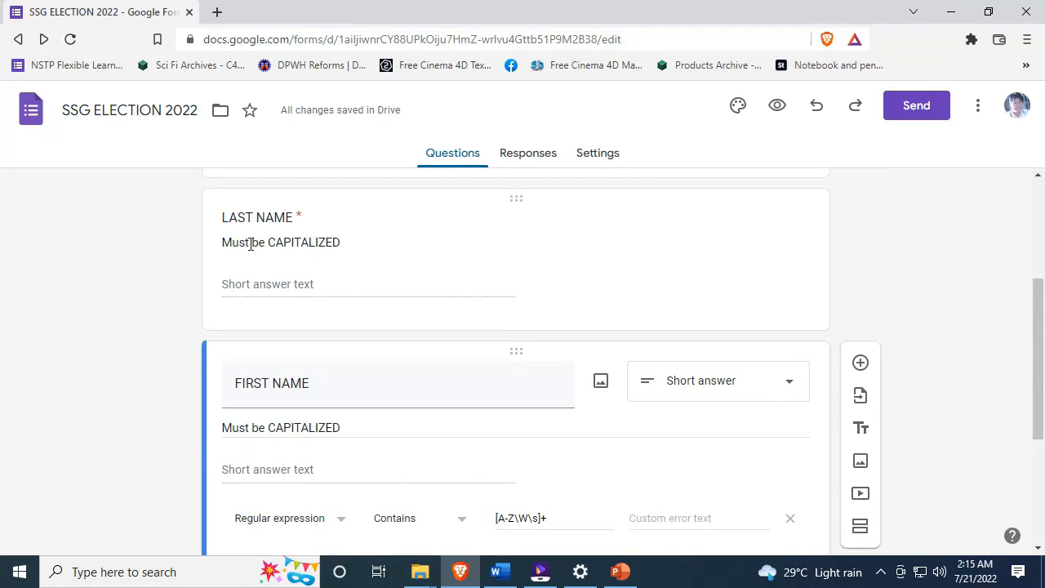
{"action": "scroll", "coordinate": [342, 249], "scroll_direction": "down", "scroll_amount": 3}
{"action": "scroll", "coordinate": [341, 350], "scroll_direction": "up", "scroll_amount": 4}
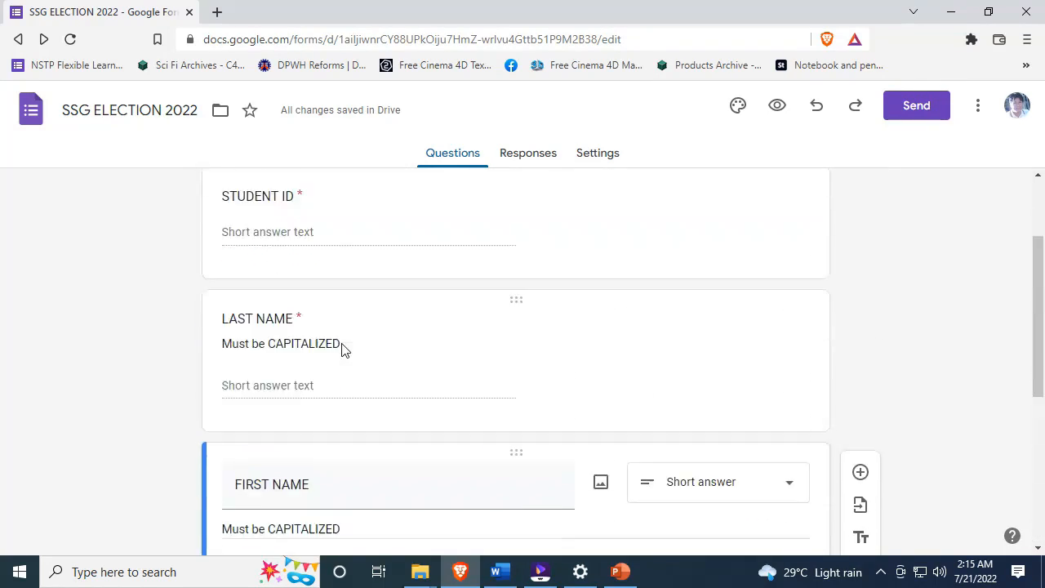
{"action": "scroll", "coordinate": [341, 352], "scroll_direction": "down", "scroll_amount": 4}
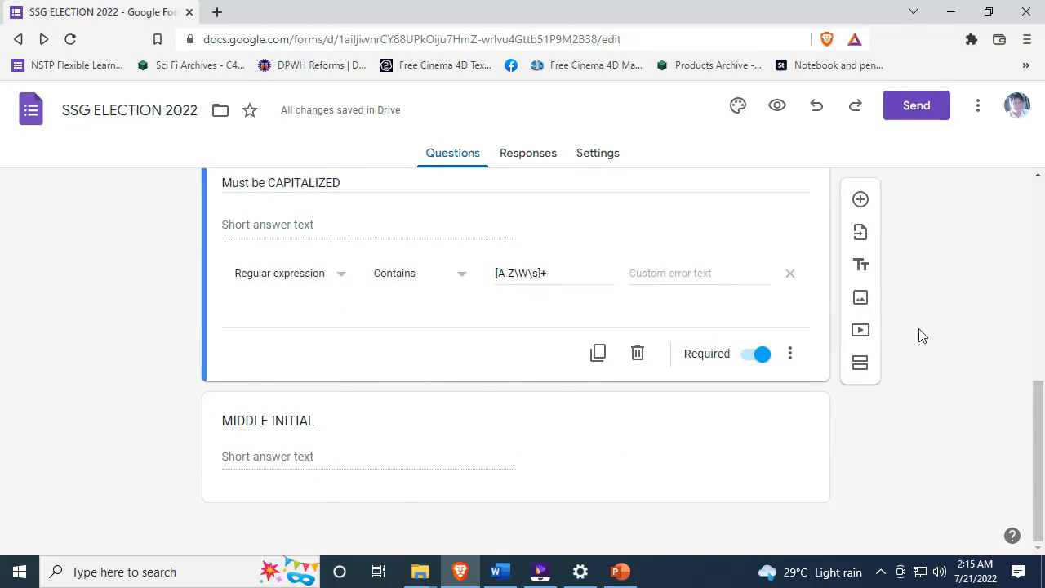
{"action": "left_click", "coordinate": [863, 369]}
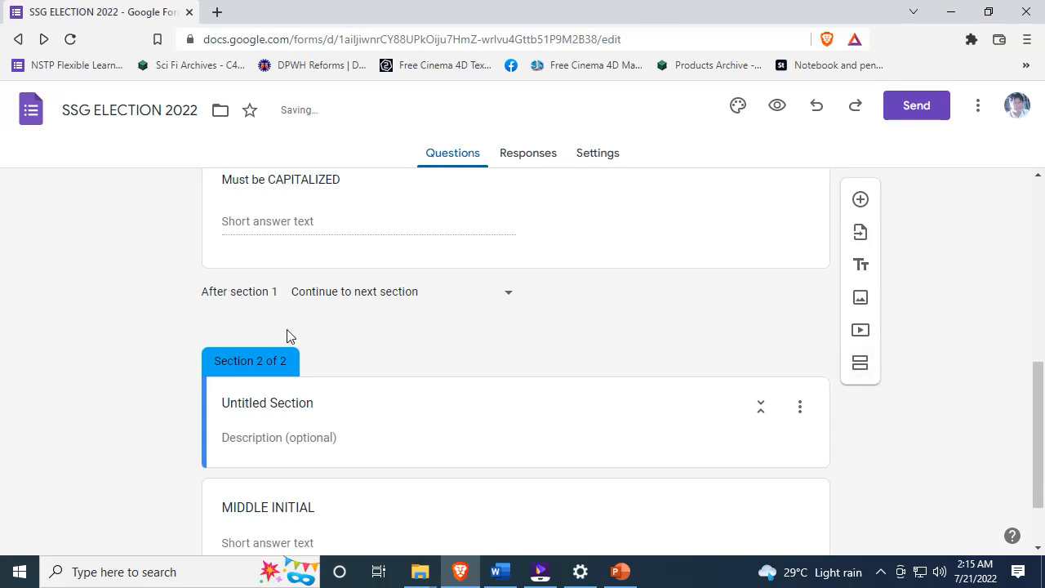
- Rename Untitled Section to 'ELECTION BALLOT' and try bolding the title
{"action": "left_click", "coordinate": [292, 405]}
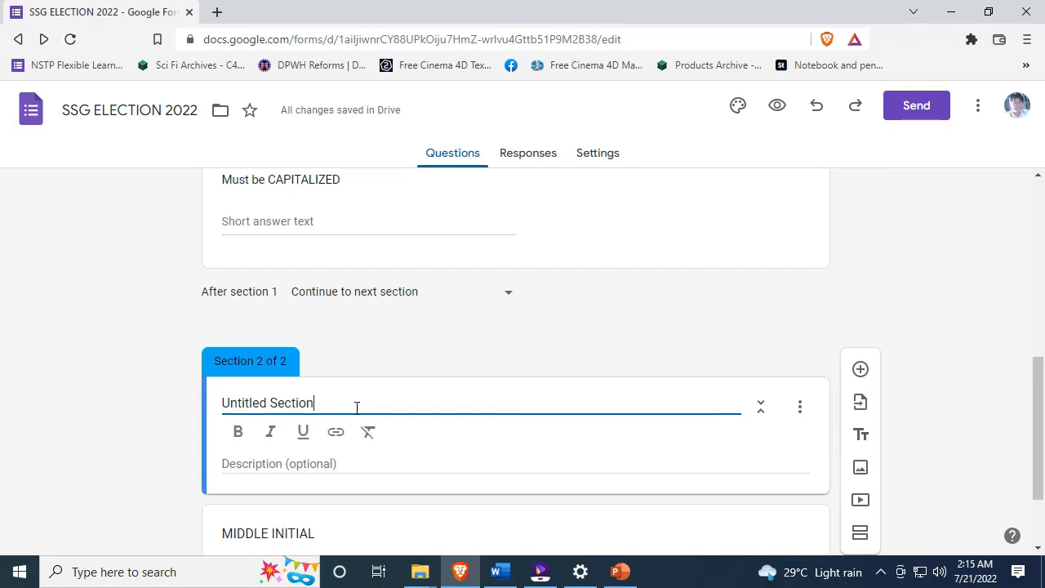
{"action": "left_click_drag", "start_coordinate": [355, 408], "coordinate": [199, 392]}
{"action": "type", "text": "ELEC"}
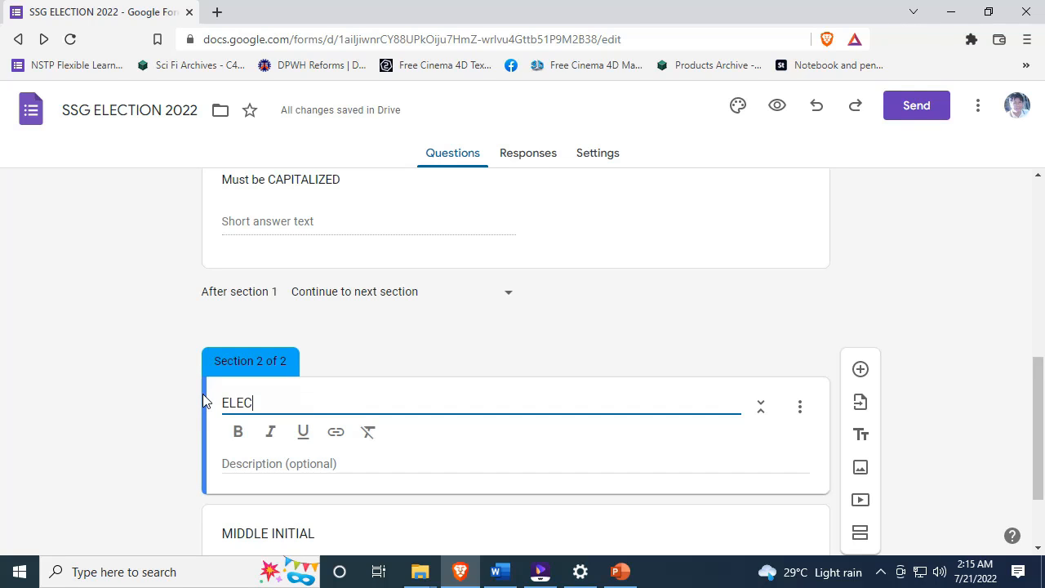
{"action": "type", "text": "TION BALLOY"}
{"action": "key", "text": "BackSpace"}
{"action": "type", "text": "T"}
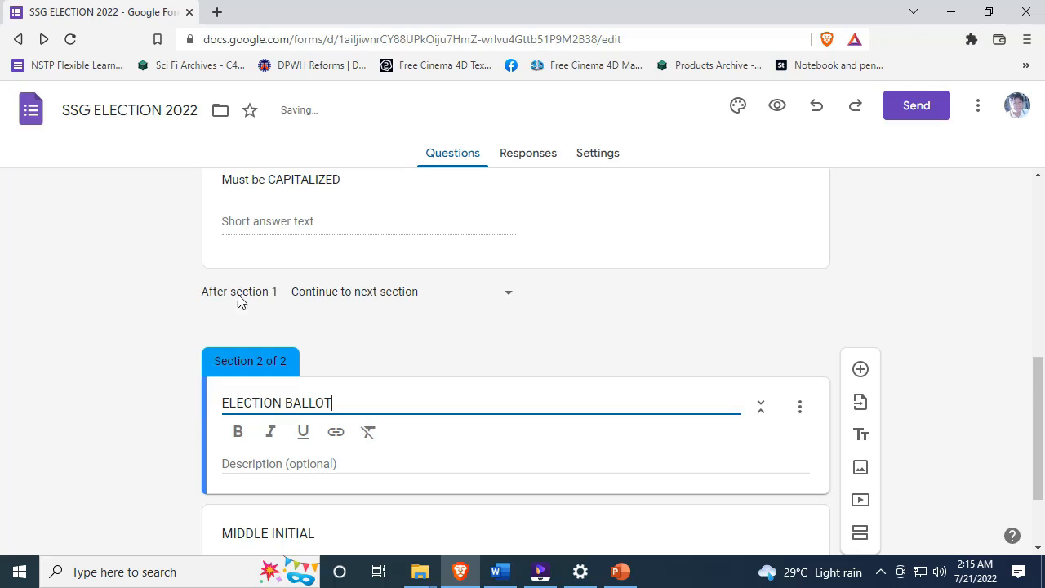
{"action": "scroll", "coordinate": [166, 273], "scroll_direction": "down", "scroll_amount": 2}
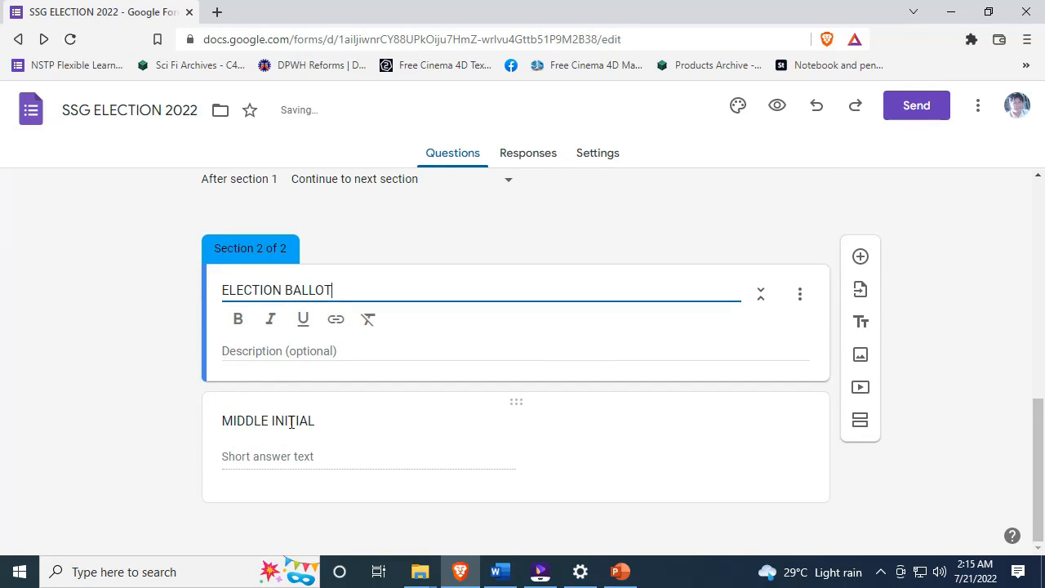
{"action": "left_click", "coordinate": [238, 320]}
{"action": "triple_click", "coordinate": [357, 289]}
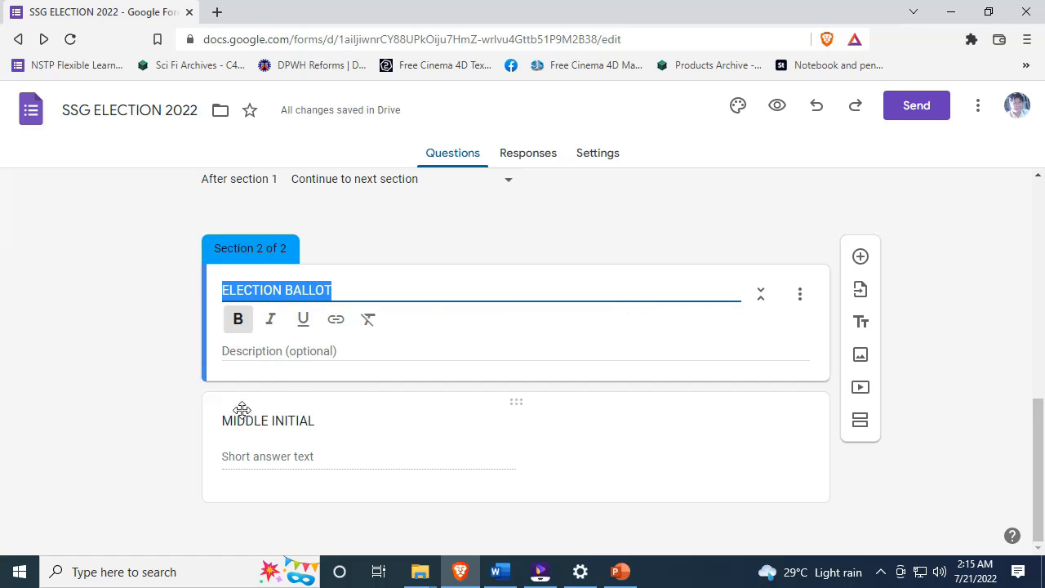
{"action": "left_click", "coordinate": [272, 445]}
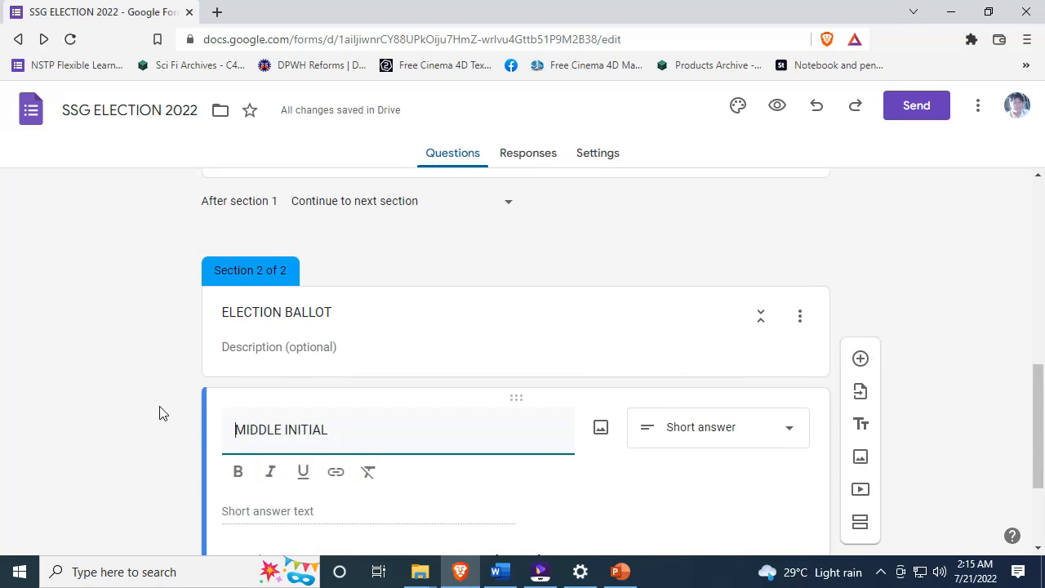
{"action": "scroll", "coordinate": [159, 412], "scroll_direction": "up", "scroll_amount": 5}
{"action": "scroll", "coordinate": [161, 407], "scroll_direction": "down", "scroll_amount": 6}
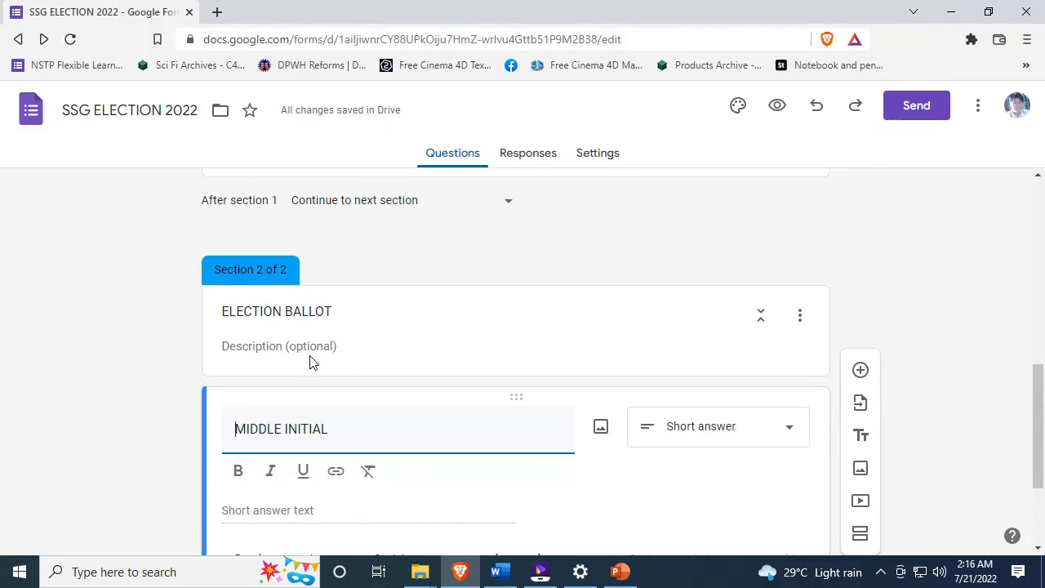
- Drag MIDDLE INITIAL into section 1 directly below FIRST NAME
{"action": "left_click_drag", "start_coordinate": [517, 397], "coordinate": [501, 411]}
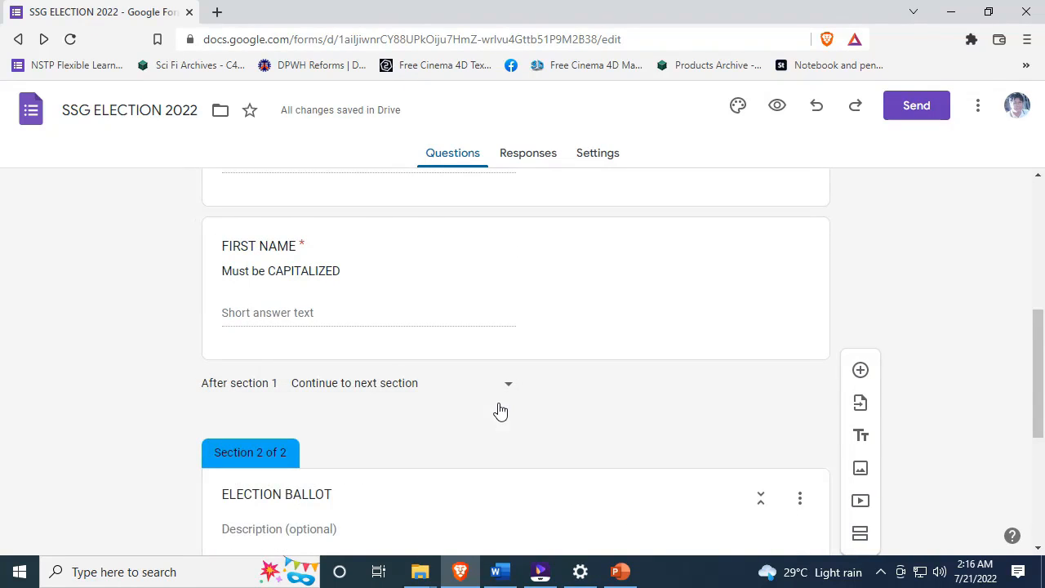
{"action": "left_click_drag", "start_coordinate": [511, 335], "coordinate": [488, 417]}
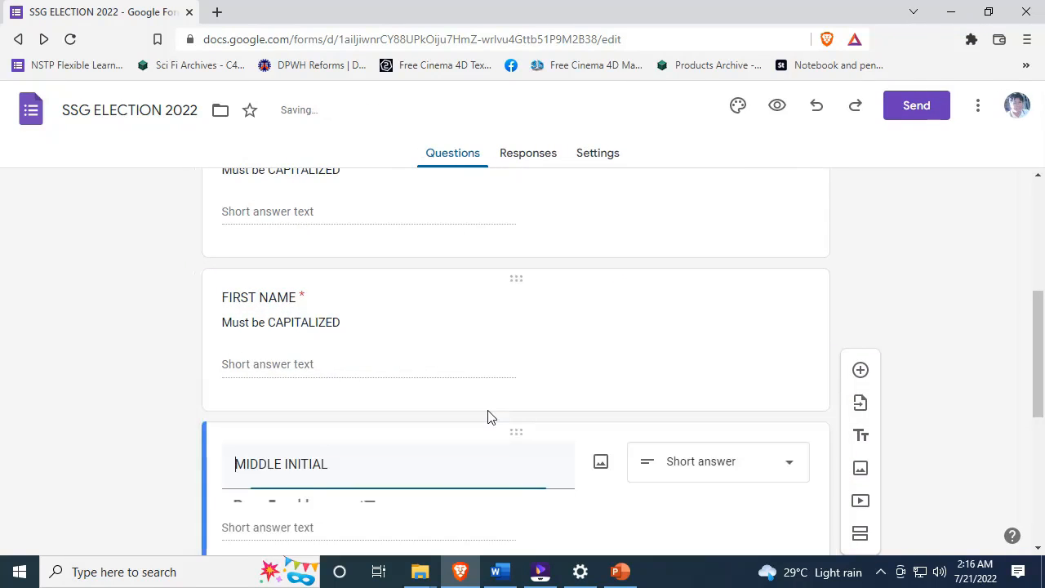
{"action": "scroll", "coordinate": [163, 392], "scroll_direction": "down", "scroll_amount": 5}
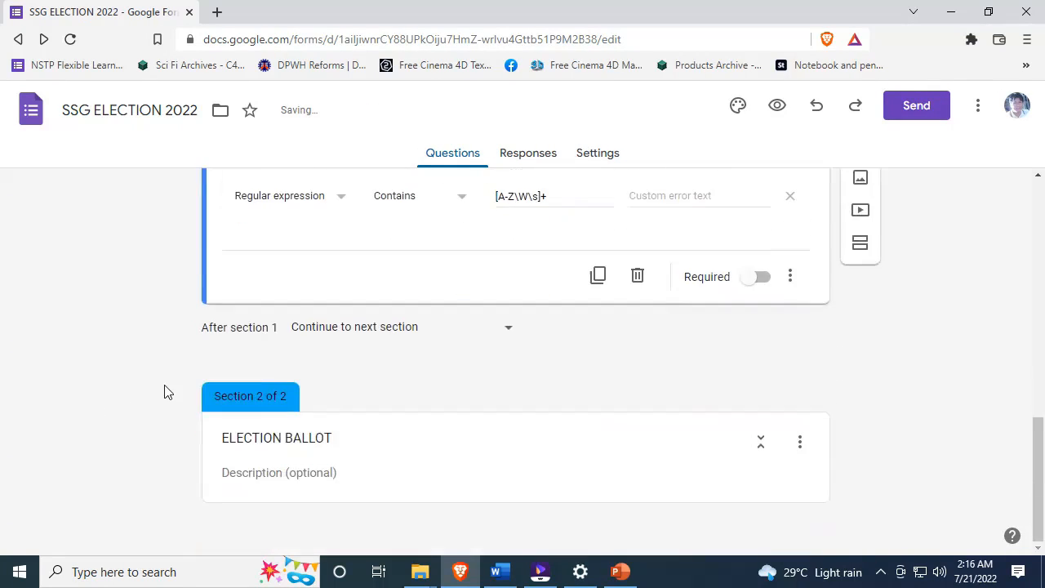
{"action": "scroll", "coordinate": [372, 413], "scroll_direction": "up", "scroll_amount": 2}
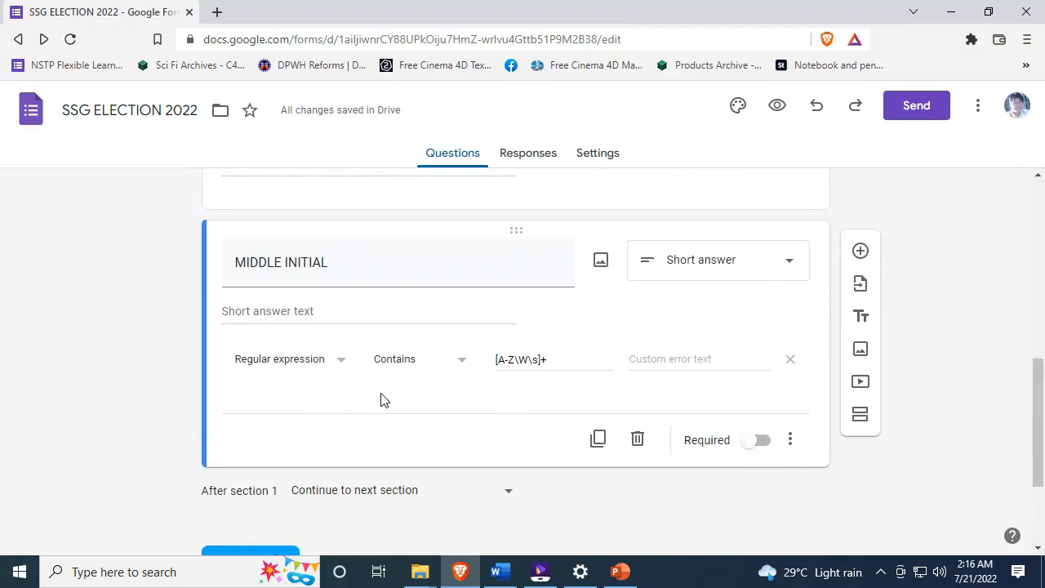
{"action": "scroll", "coordinate": [331, 276], "scroll_direction": "up", "scroll_amount": 6}
{"action": "scroll", "coordinate": [332, 285], "scroll_direction": "down", "scroll_amount": 3}
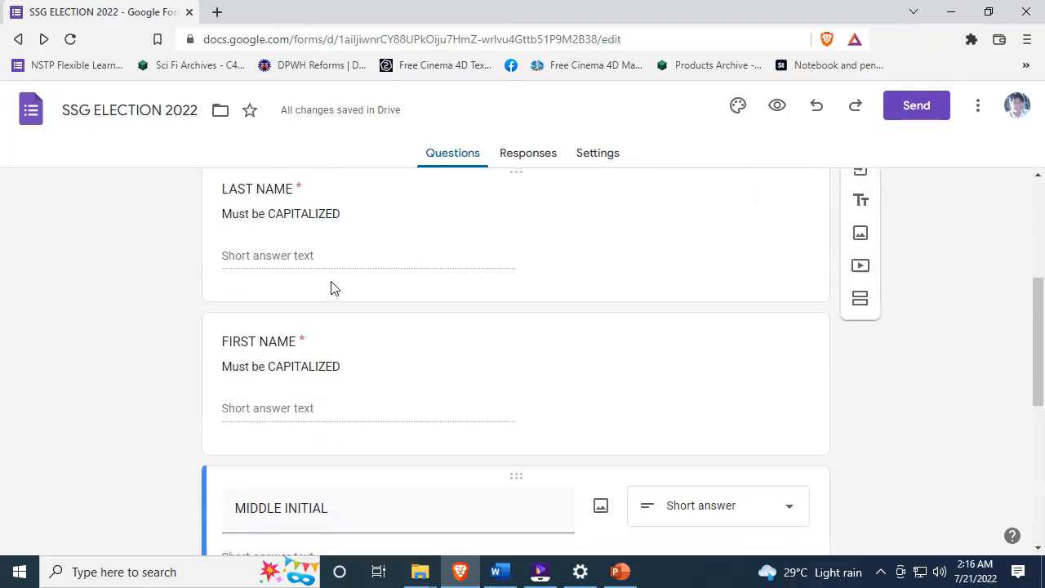
{"action": "scroll", "coordinate": [332, 288], "scroll_direction": "down", "scroll_amount": 5}
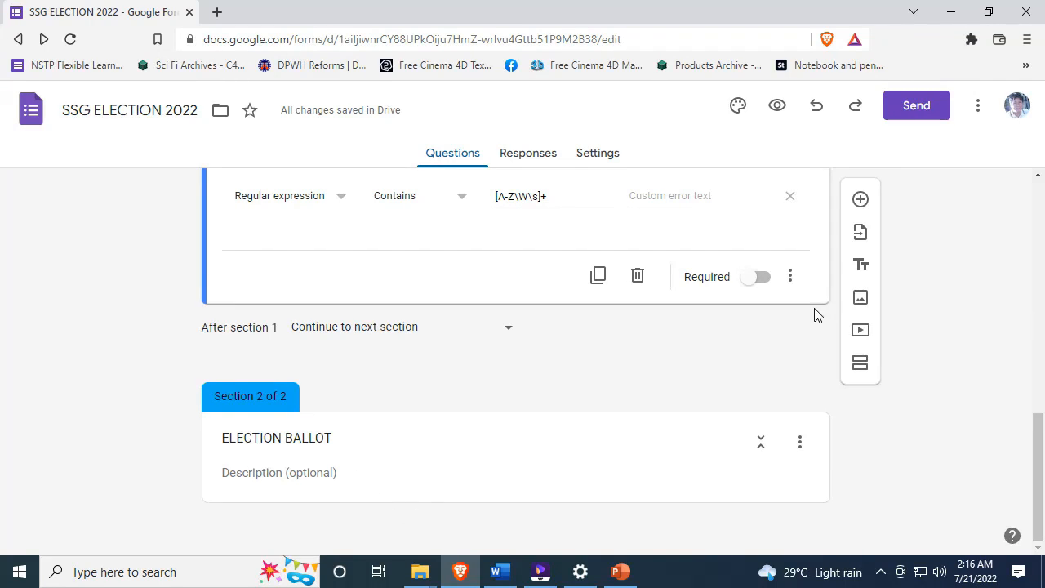
- Add a blank multiple-choice question, reposition it, then delete it
{"action": "left_click", "coordinate": [867, 208]}
{"action": "scroll", "coordinate": [174, 364], "scroll_direction": "up", "scroll_amount": 2}
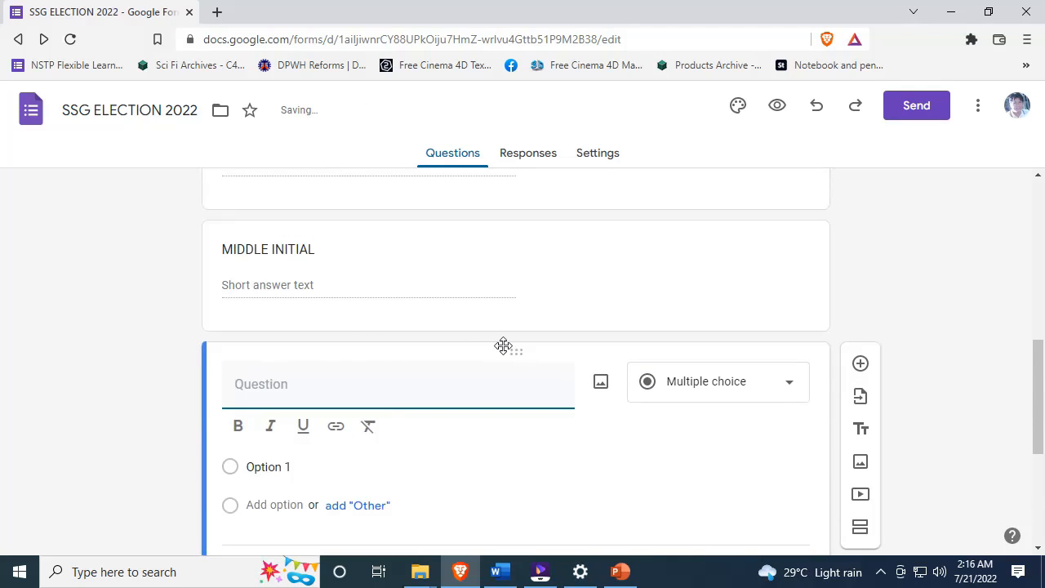
{"action": "left_click_drag", "start_coordinate": [524, 355], "coordinate": [533, 520]}
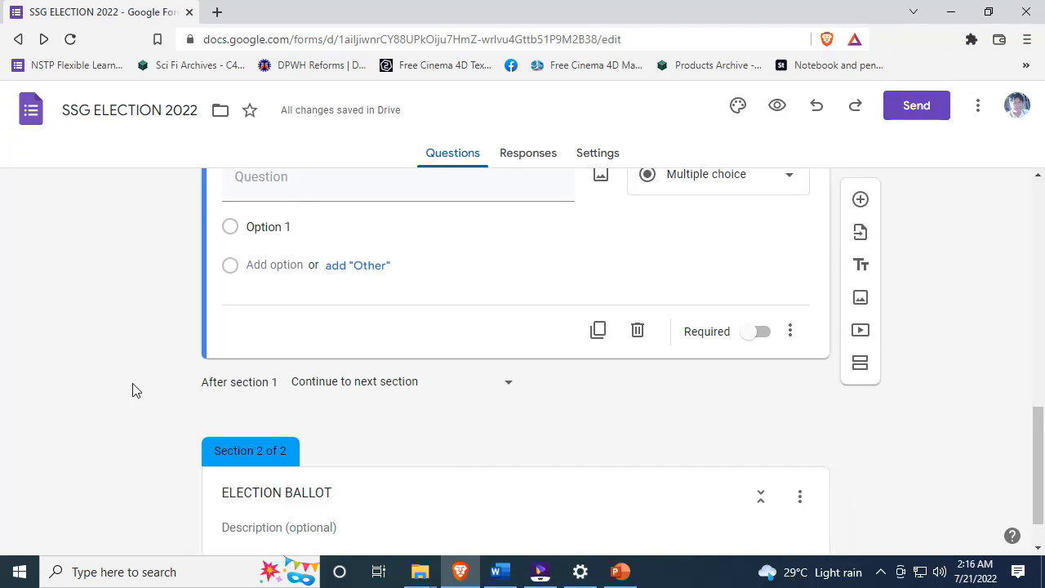
{"action": "scroll", "coordinate": [193, 381], "scroll_direction": "up", "scroll_amount": 2}
{"action": "scroll", "coordinate": [192, 382], "scroll_direction": "down", "scroll_amount": 3}
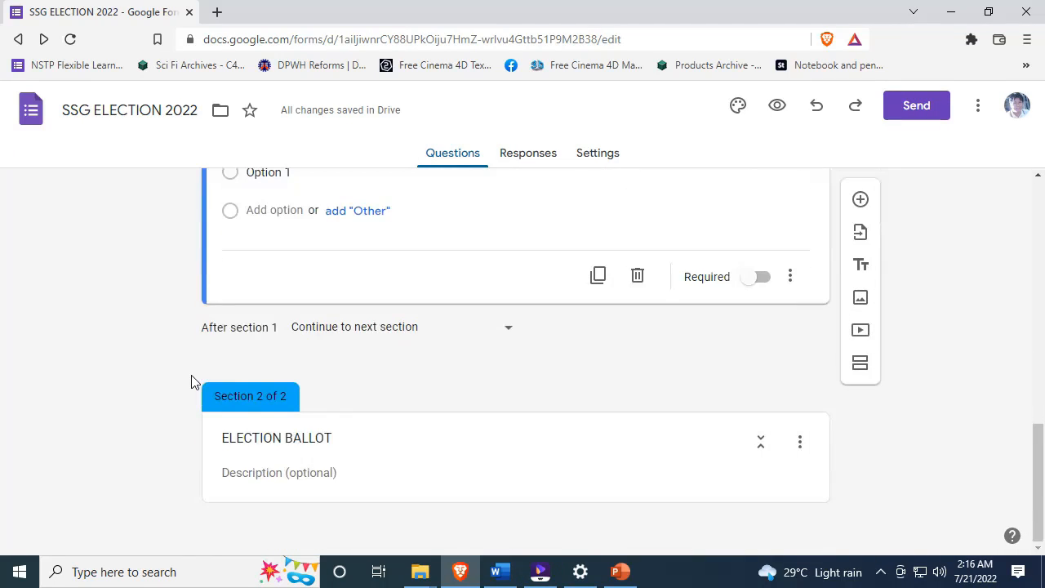
{"action": "scroll", "coordinate": [389, 297], "scroll_direction": "up", "scroll_amount": 2}
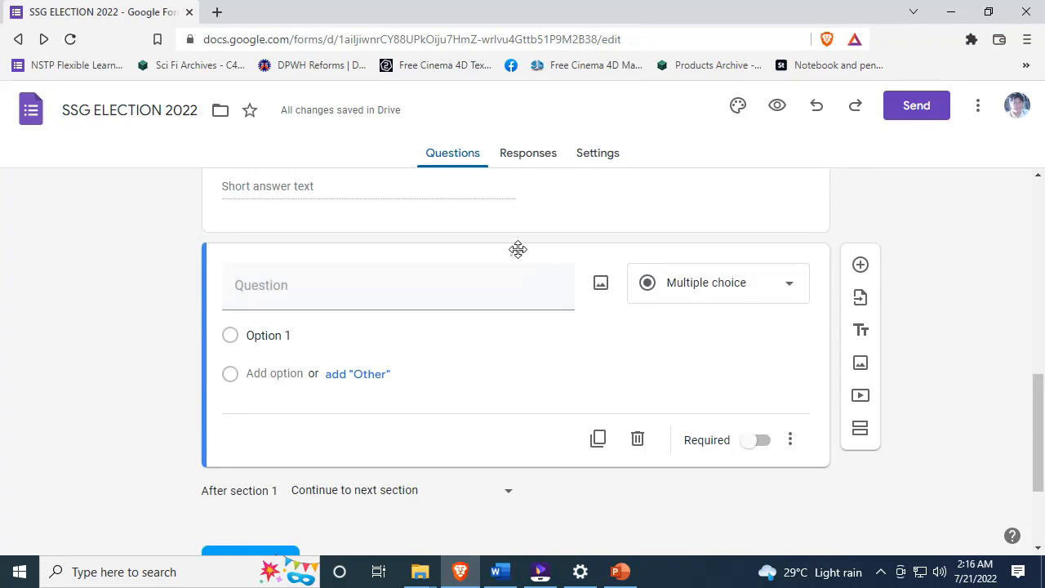
{"action": "left_click", "coordinate": [639, 441]}
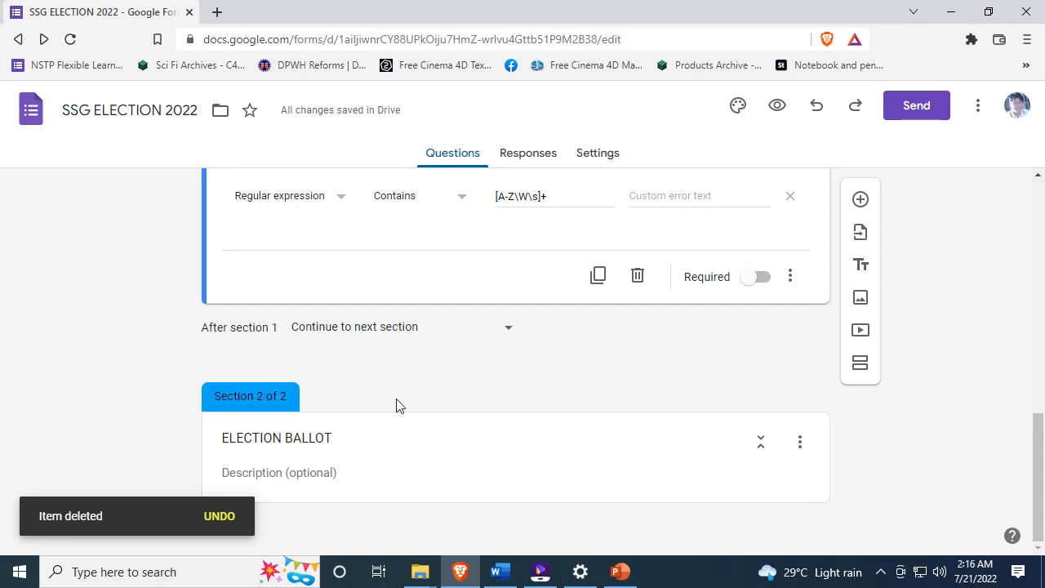
- Add a new question titled PRESIDENT to the ELECTION BALLOT section
{"action": "left_click", "coordinate": [331, 438]}
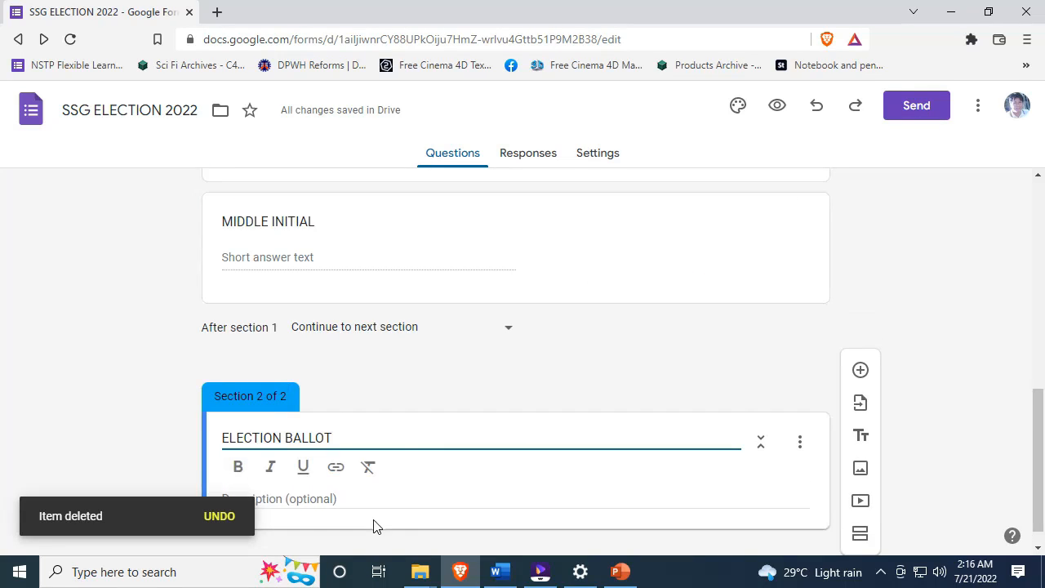
{"action": "left_click", "coordinate": [860, 370]}
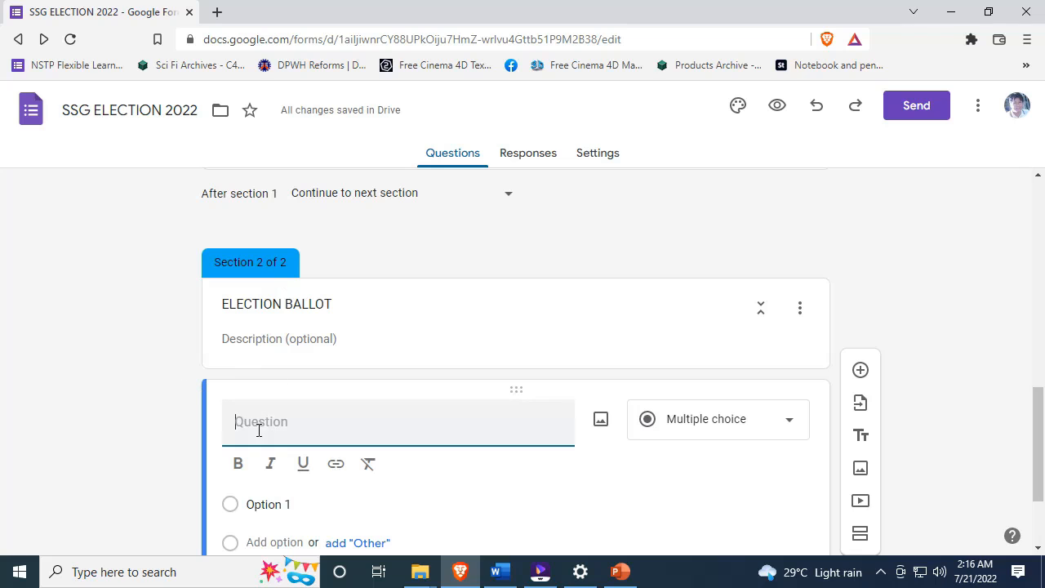
{"action": "type", "text": "PRESIDENT"}
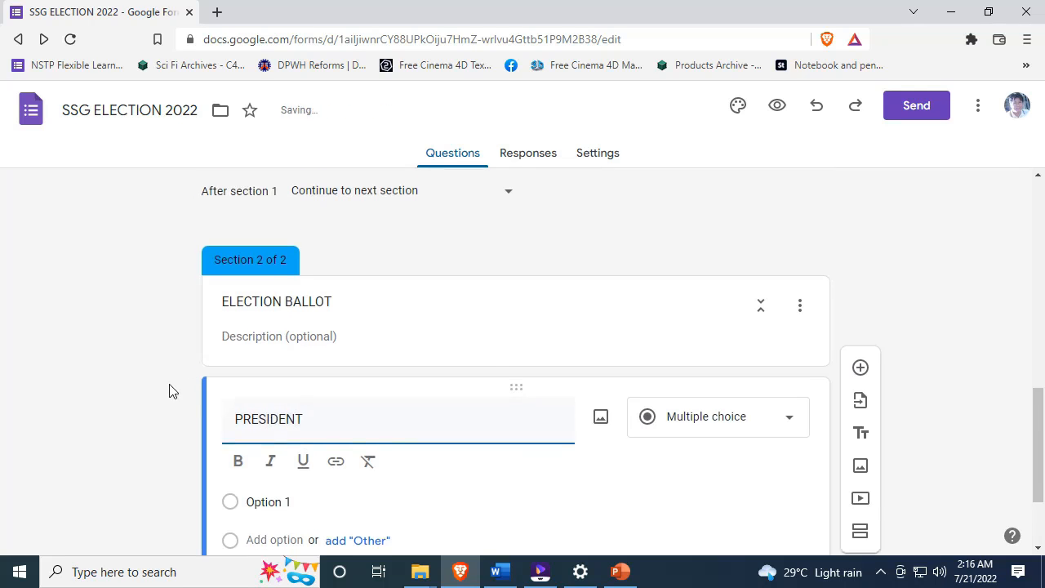
{"action": "scroll", "coordinate": [168, 389], "scroll_direction": "down", "scroll_amount": 2}
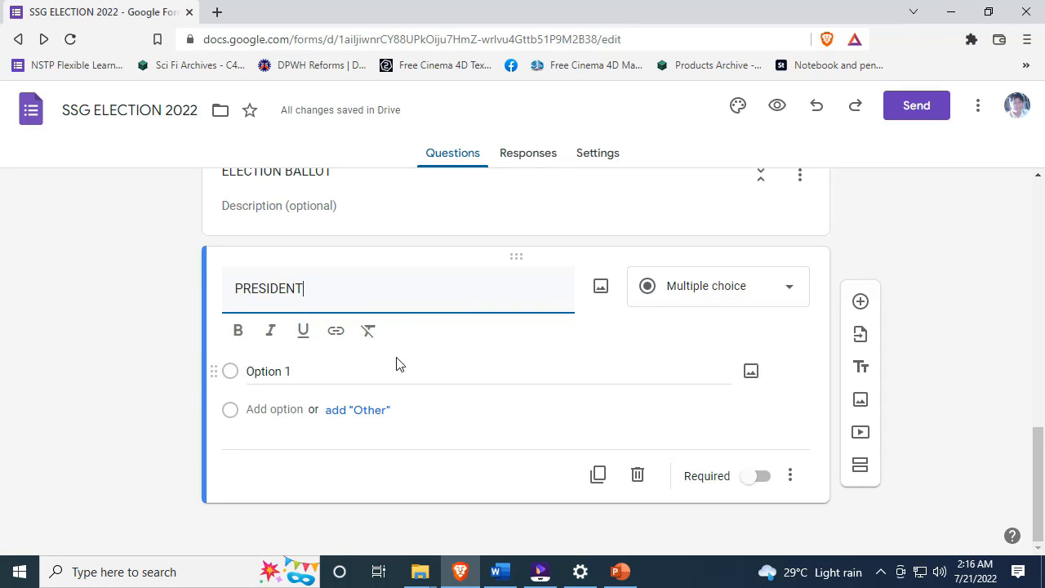
- Give PRESIDENT the options CLARK KENT and BRUCE WAYNE, leaving it optional
{"action": "left_click", "coordinate": [144, 364]}
{"action": "left_click", "coordinate": [288, 372]}
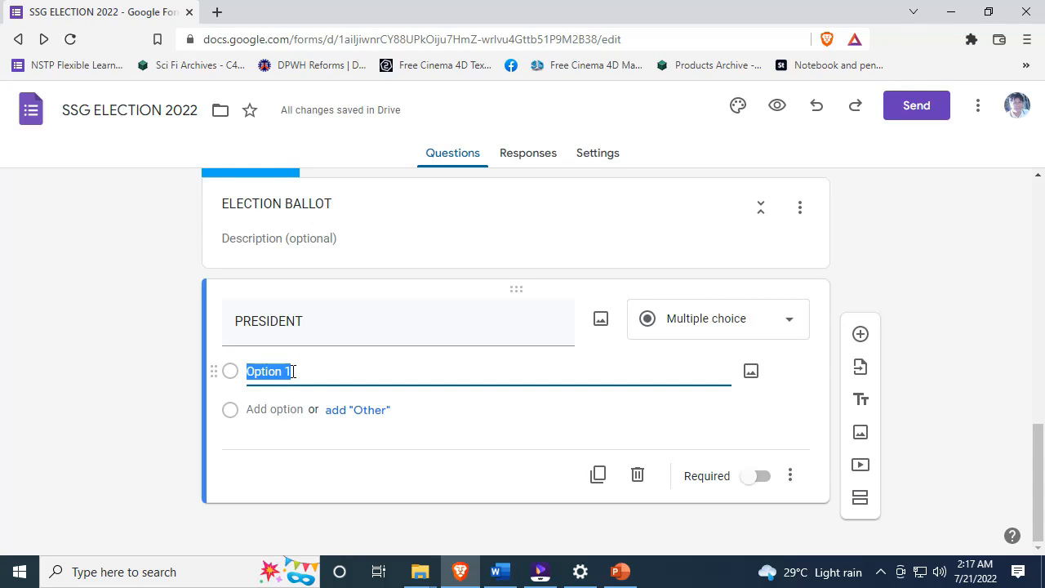
{"action": "type", "text": "CLARK KENT"}
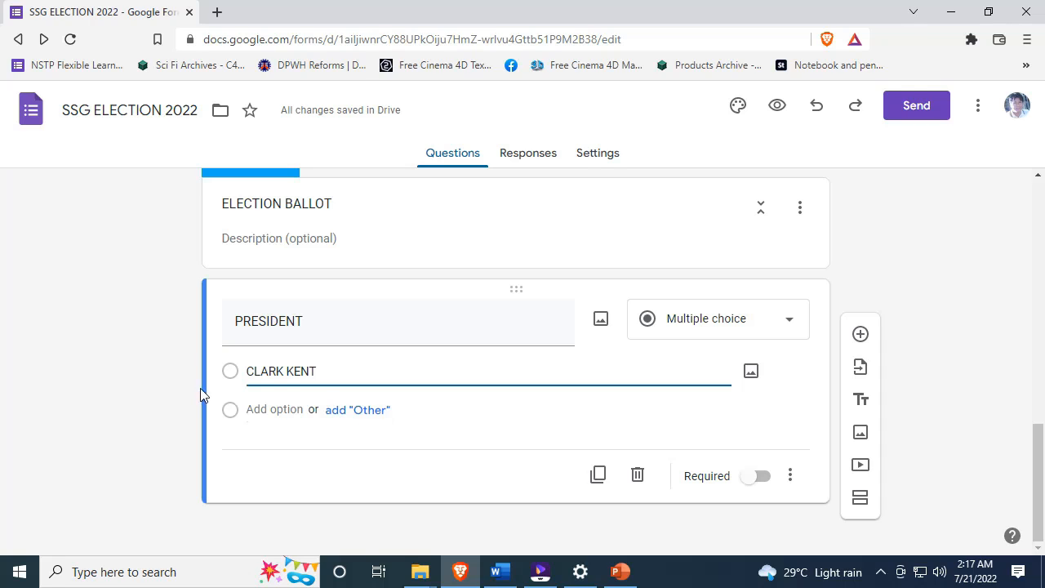
{"action": "left_click", "coordinate": [270, 410]}
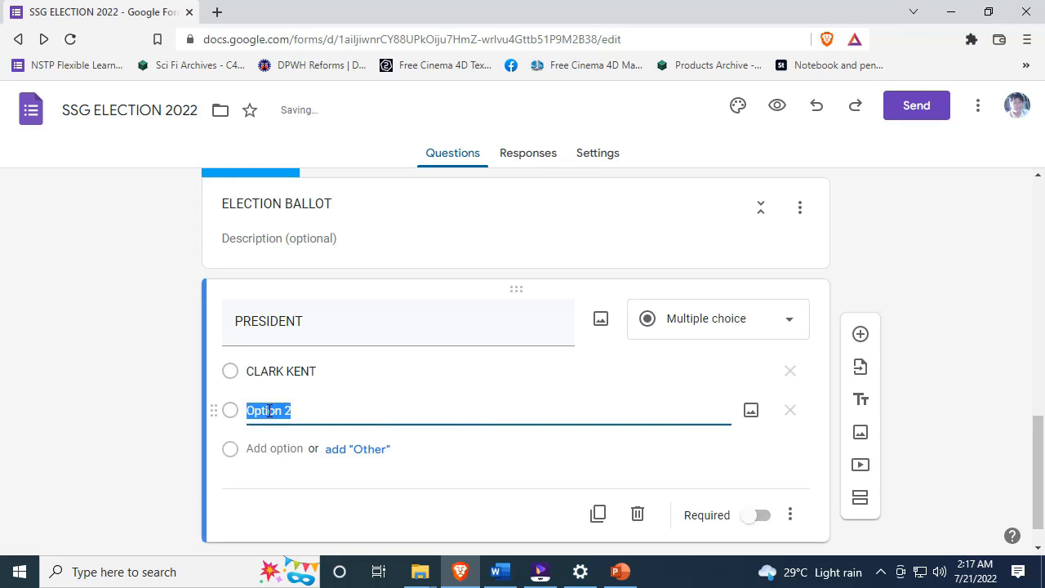
{"action": "type", "text": "BRUCE WAYNE"}
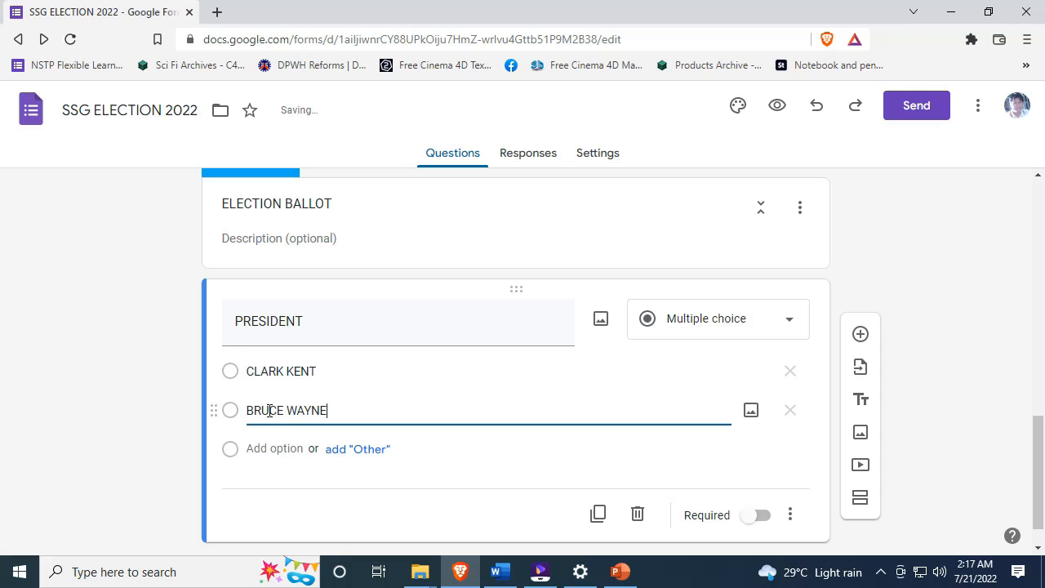
{"action": "left_click", "coordinate": [329, 433]}
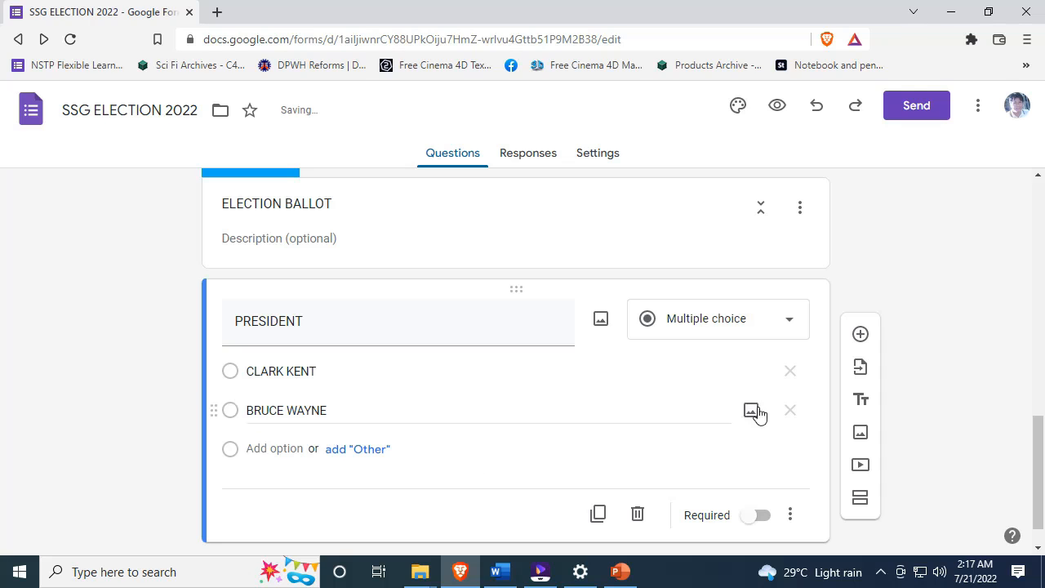
{"action": "left_click", "coordinate": [757, 516]}
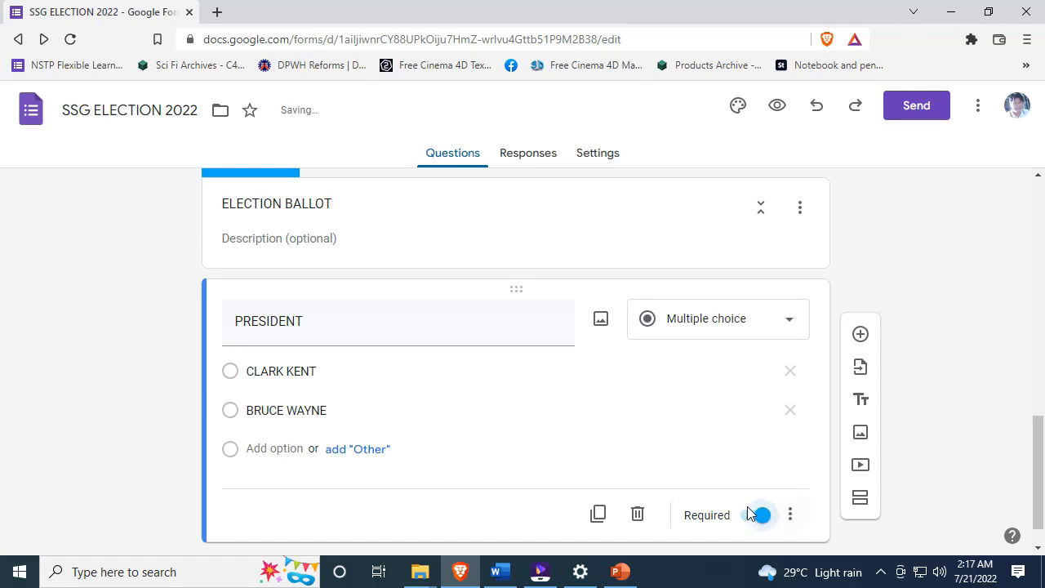
{"action": "left_click", "coordinate": [745, 520]}
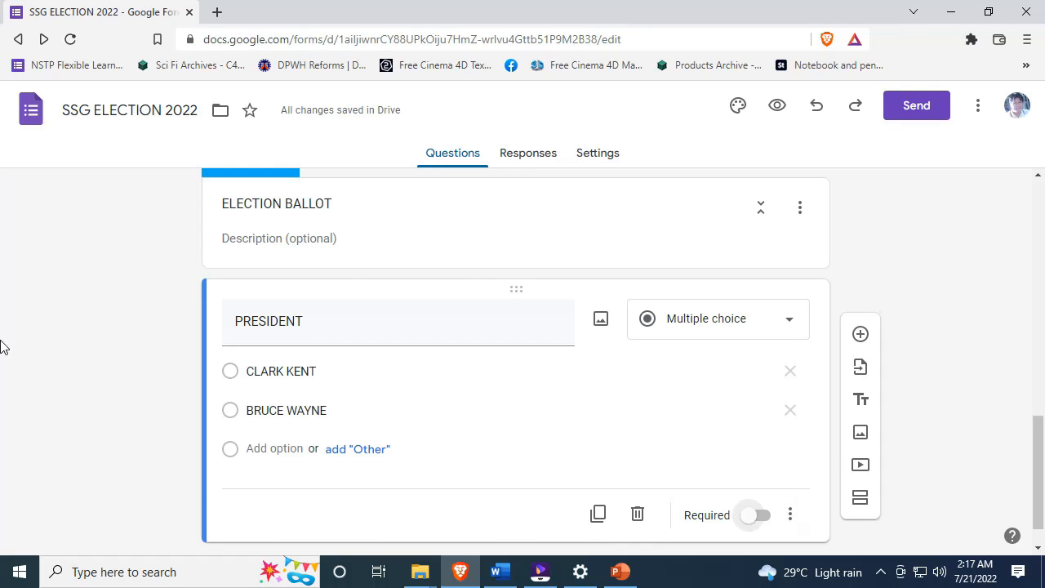
{"action": "left_click", "coordinate": [727, 324]}
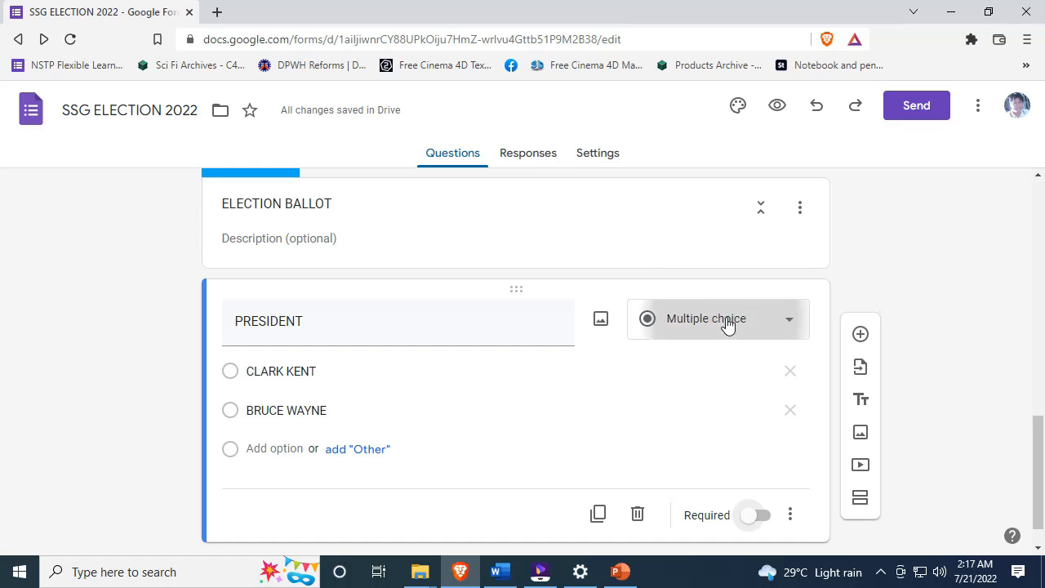
{"action": "left_click", "coordinate": [901, 265]}
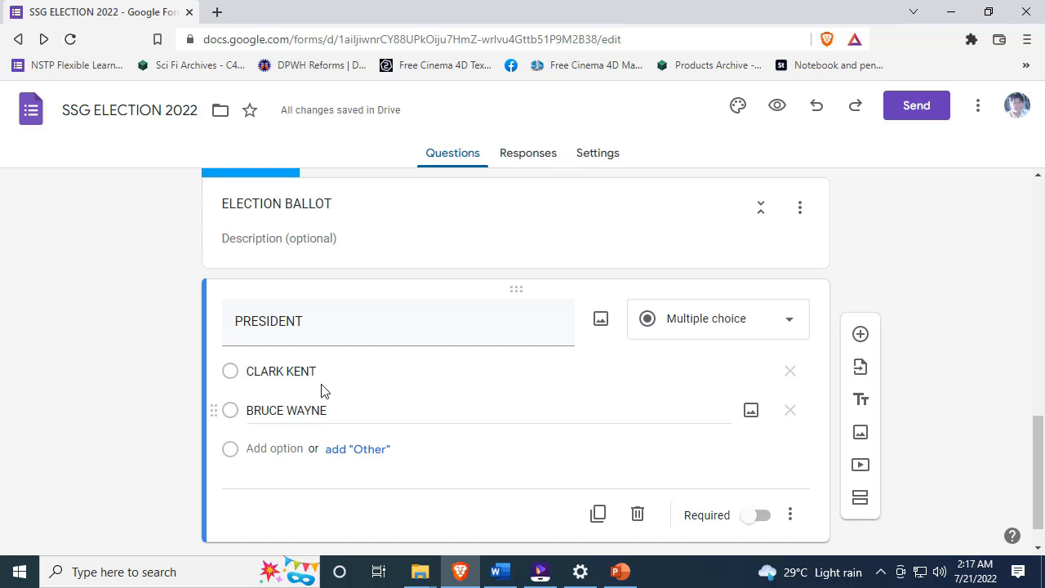
{"action": "left_click", "coordinate": [786, 327]}
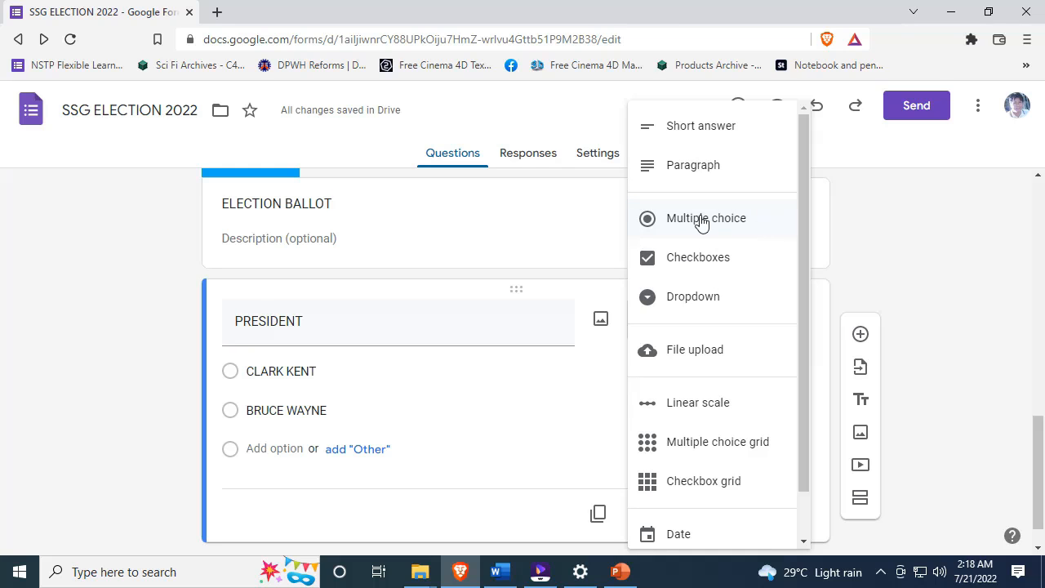
{"action": "left_click", "coordinate": [725, 226]}
{"action": "scroll", "coordinate": [95, 392], "scroll_direction": "down", "scroll_amount": 1}
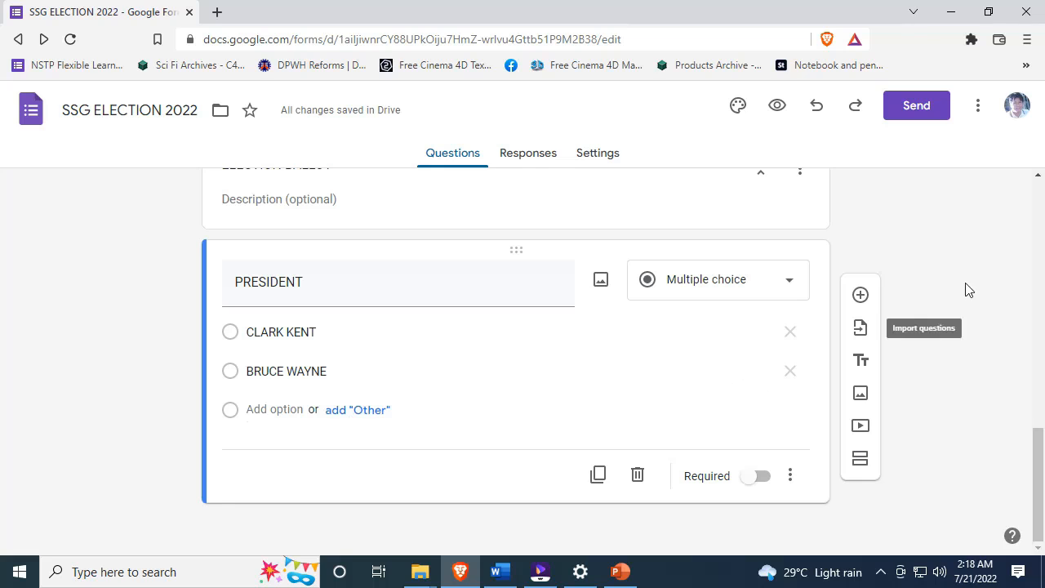
{"action": "left_click", "coordinate": [336, 331]}
{"action": "left_click", "coordinate": [142, 345]}
{"action": "left_click", "coordinate": [387, 369]}
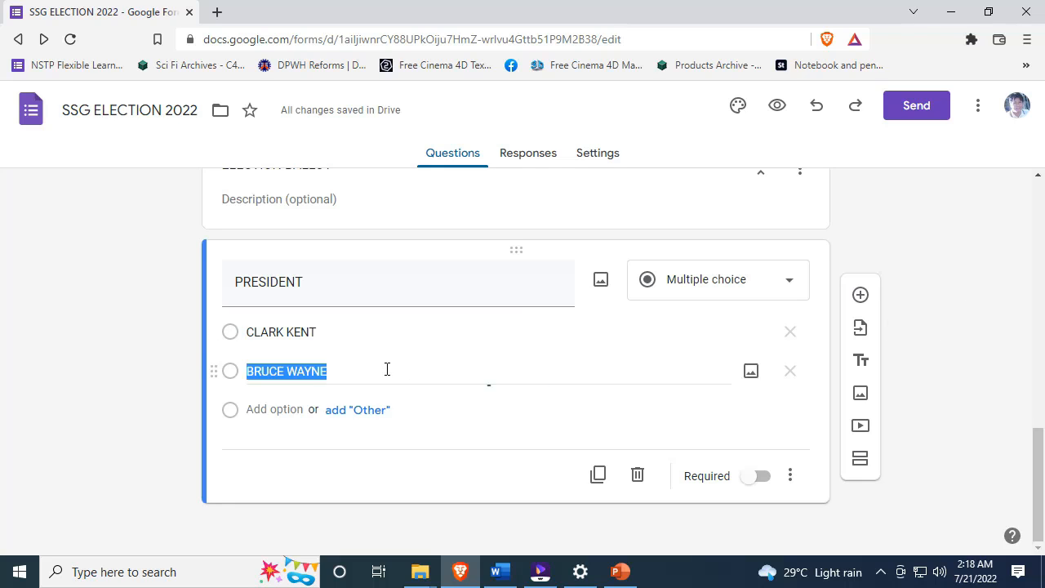
{"action": "left_click", "coordinate": [371, 331]}
{"action": "left_click", "coordinate": [343, 369]}
{"action": "left_click", "coordinate": [343, 334]}
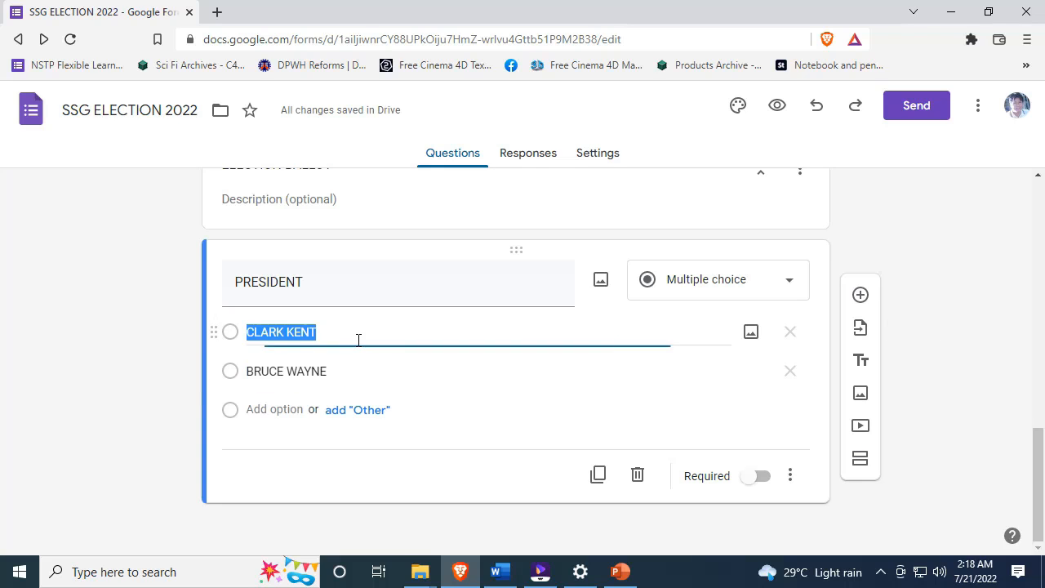
{"action": "left_click", "coordinate": [334, 332]}
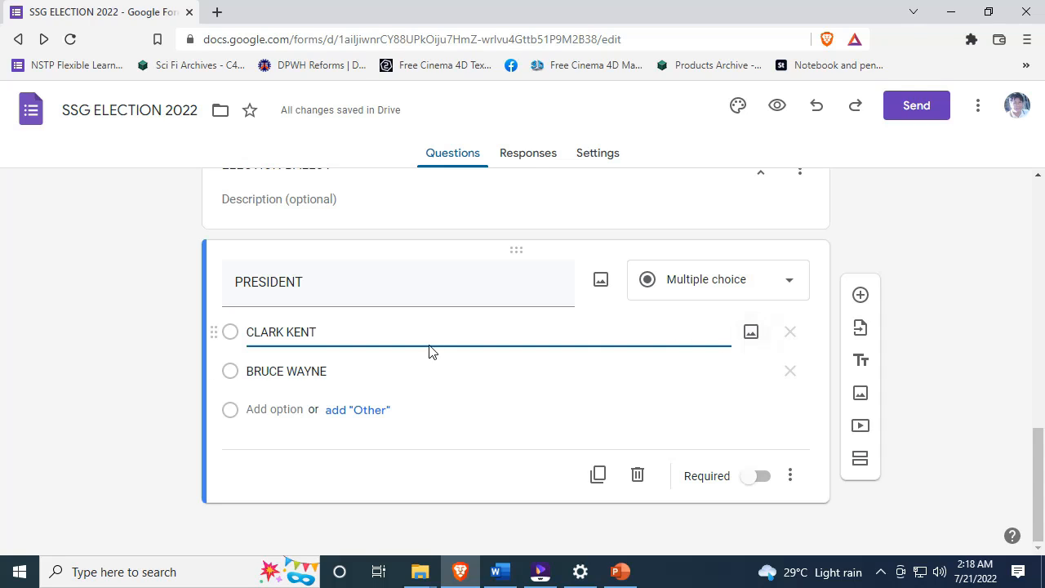
- Start adding an image to the CLARK KENT option, then cancel and close the image window
{"action": "left_click", "coordinate": [751, 333]}
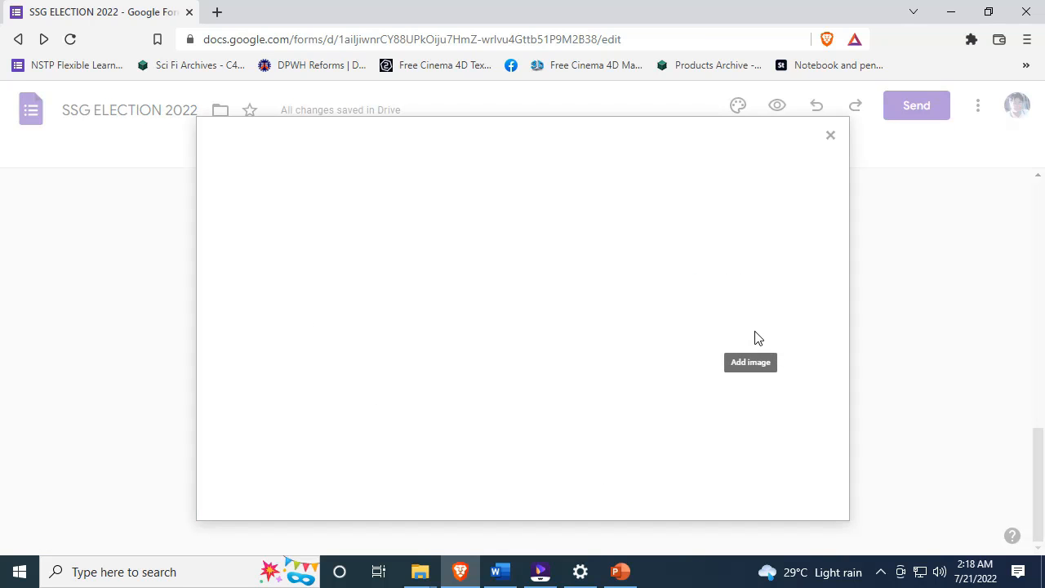
{"action": "left_click", "coordinate": [529, 421]}
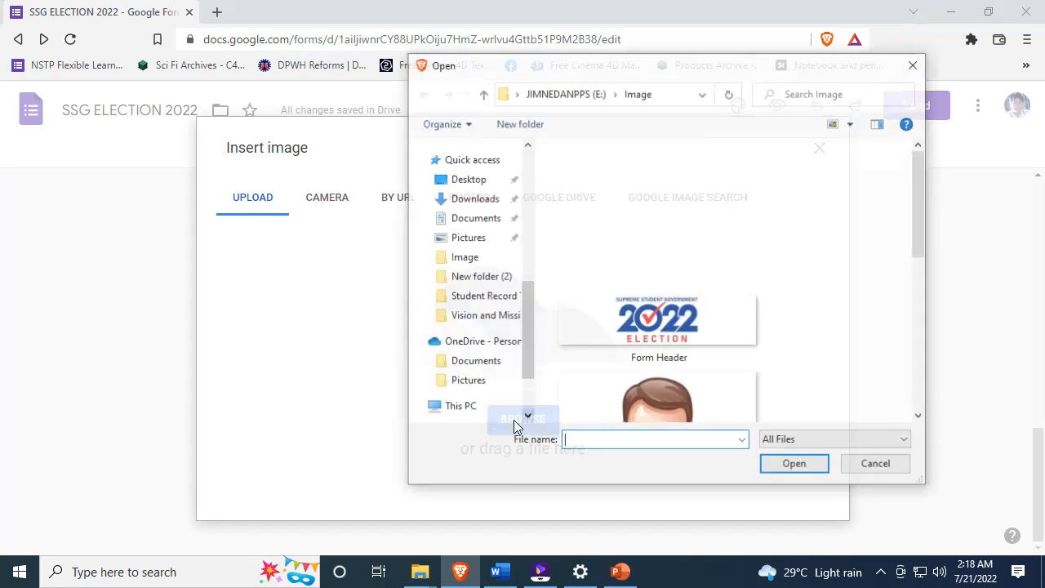
{"action": "left_click", "coordinate": [878, 465]}
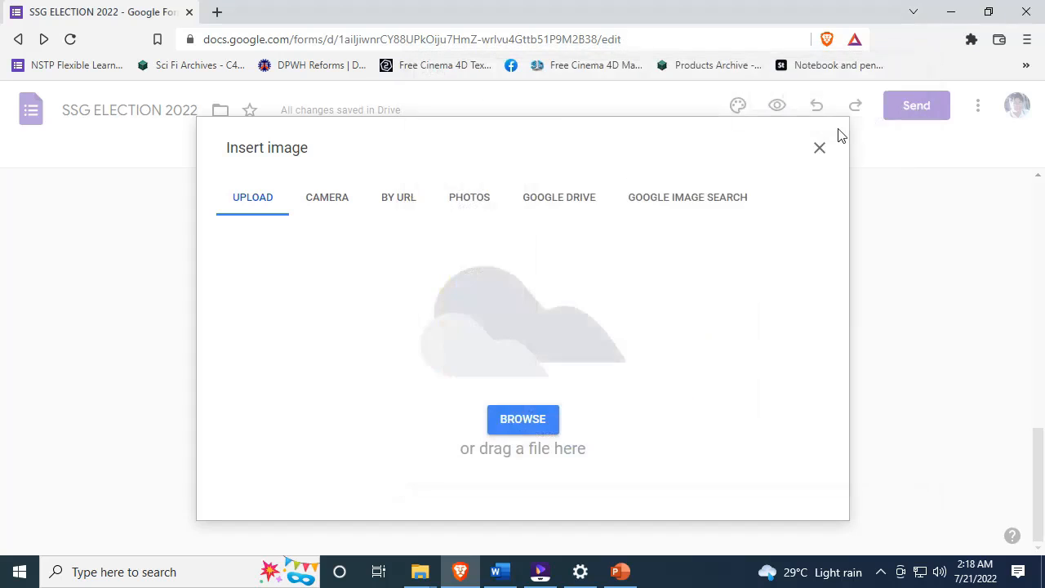
{"action": "left_click", "coordinate": [820, 148]}
{"action": "left_click", "coordinate": [284, 332]}
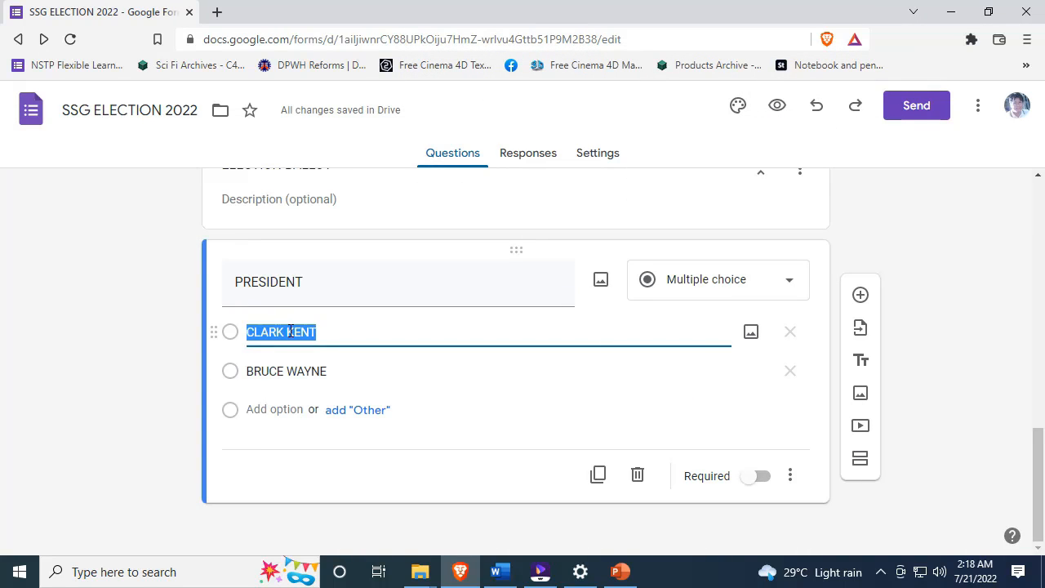
{"action": "left_click", "coordinate": [291, 331]}
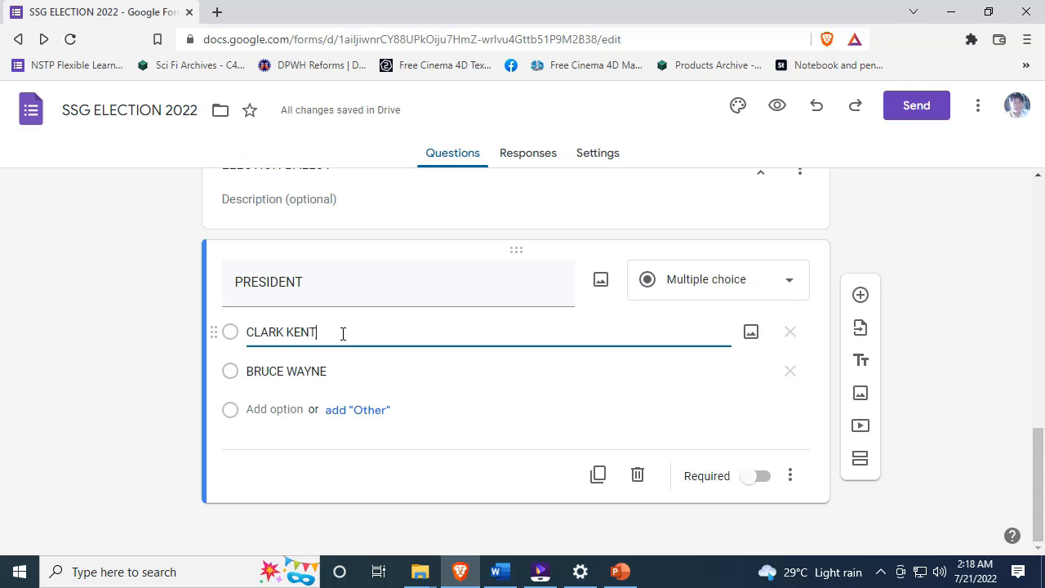
- Upload the 'man' image file from the computer to the CLARK KENT option
{"action": "left_click", "coordinate": [752, 333]}
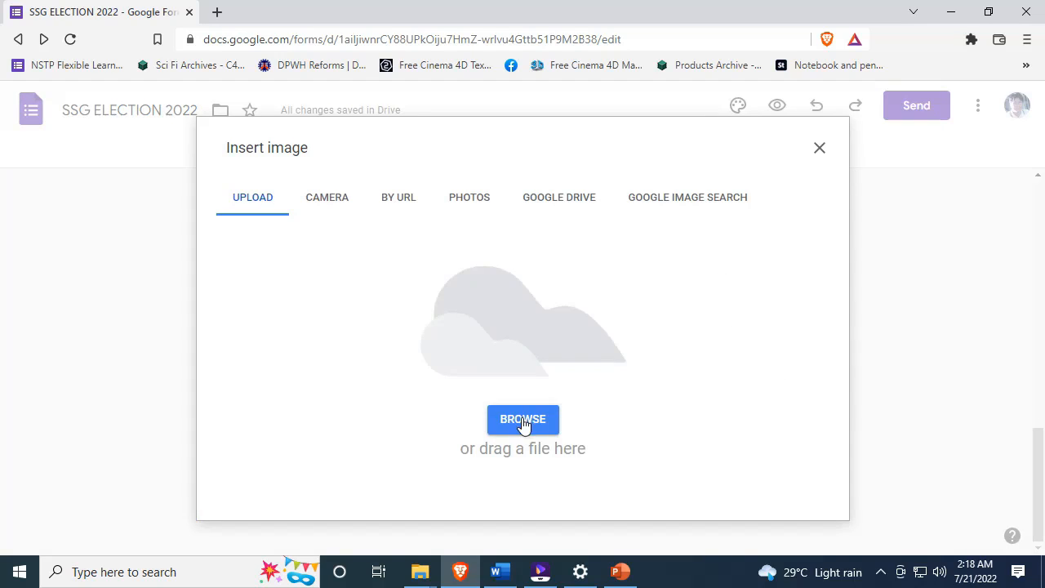
{"action": "left_click", "coordinate": [522, 421]}
{"action": "left_click_drag", "start_coordinate": [921, 222], "coordinate": [923, 282]}
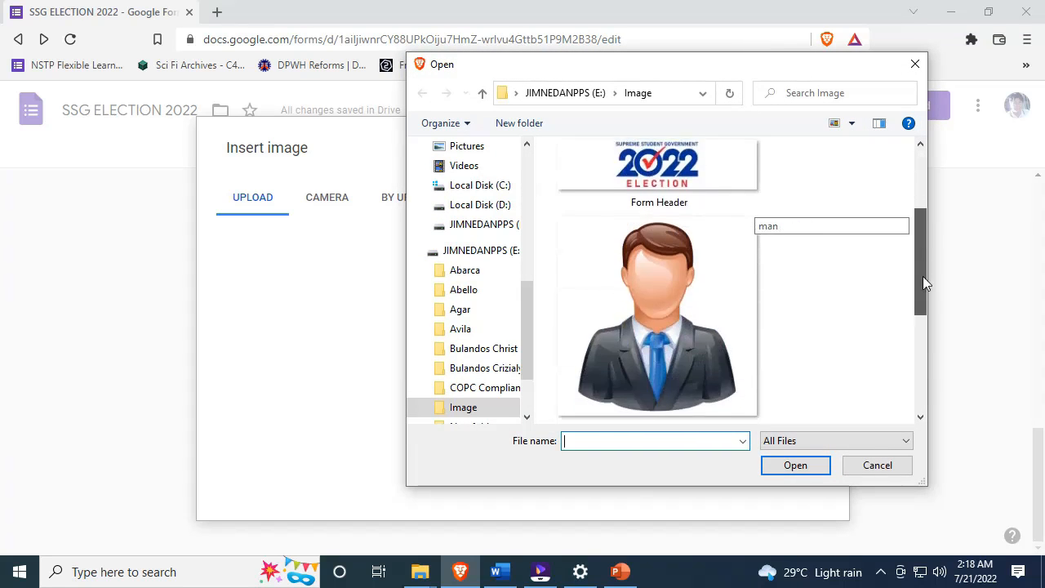
{"action": "left_click", "coordinate": [614, 334]}
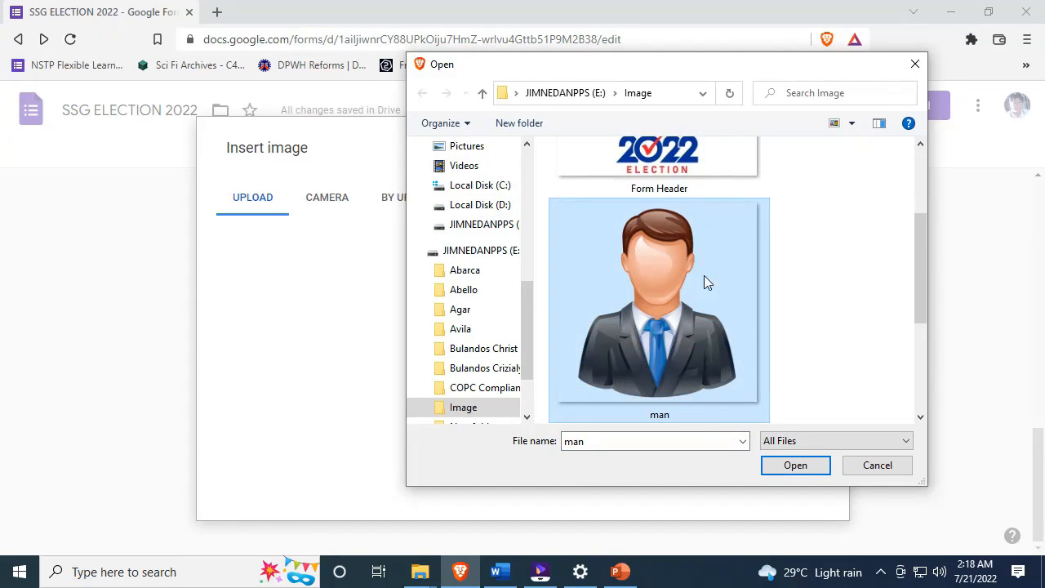
{"action": "left_click", "coordinate": [796, 465]}
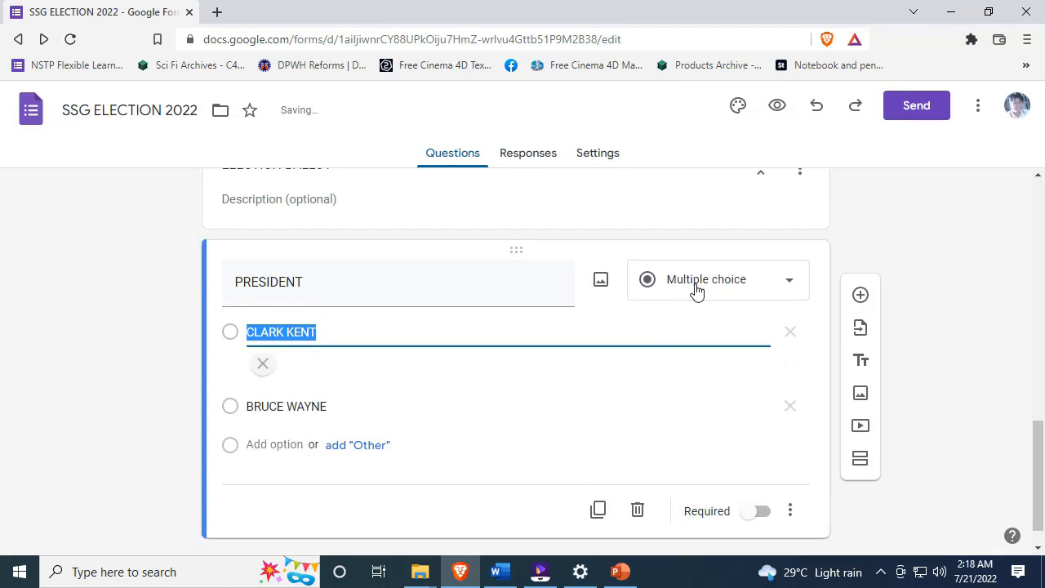
{"action": "scroll", "coordinate": [700, 286], "scroll_direction": "up", "scroll_amount": 15}
{"action": "scroll", "coordinate": [703, 283], "scroll_direction": "down", "scroll_amount": 11}
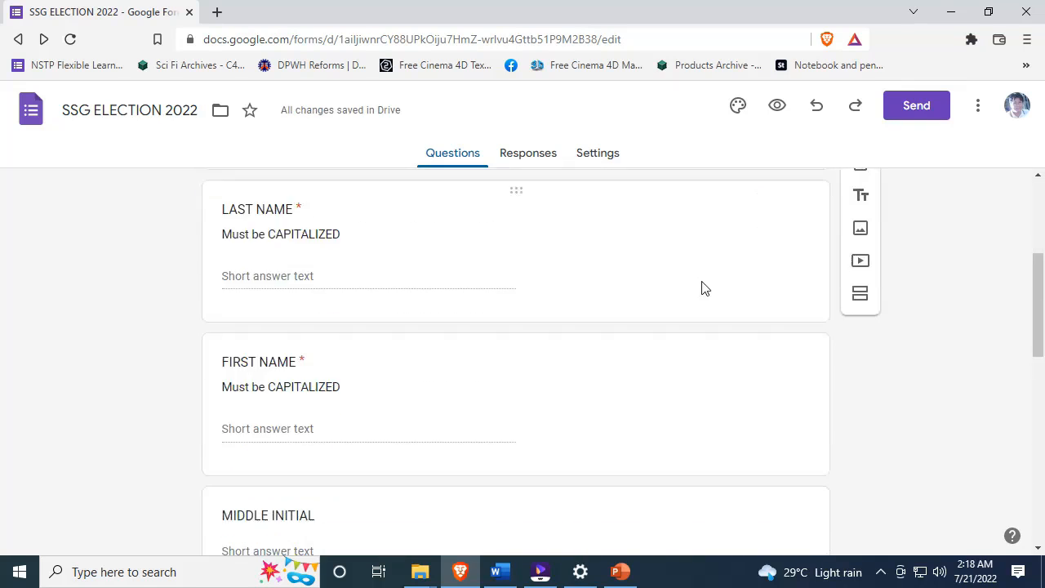
{"action": "left_click", "coordinate": [171, 358]}
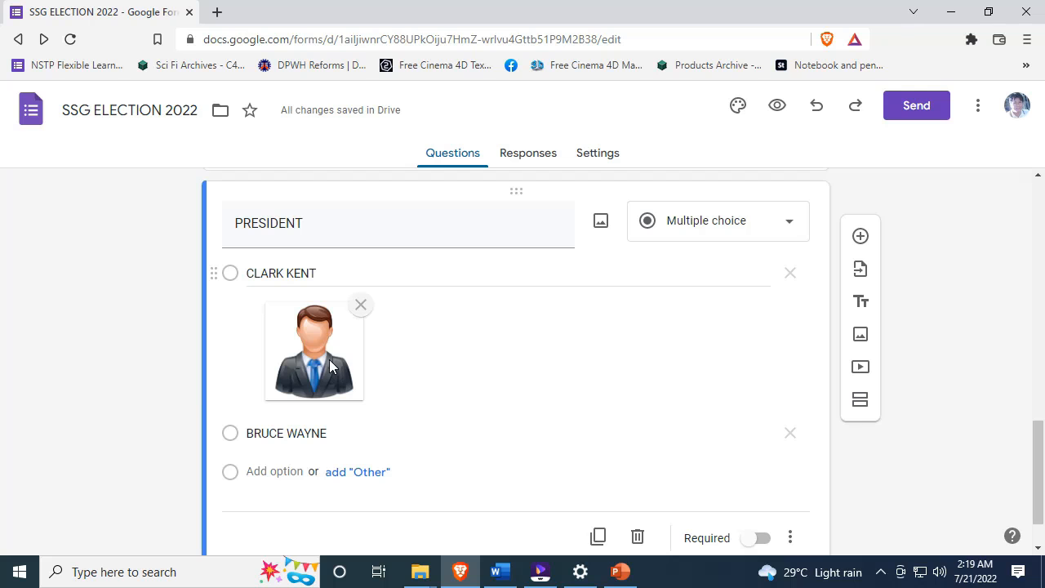
{"action": "left_click", "coordinate": [318, 272]}
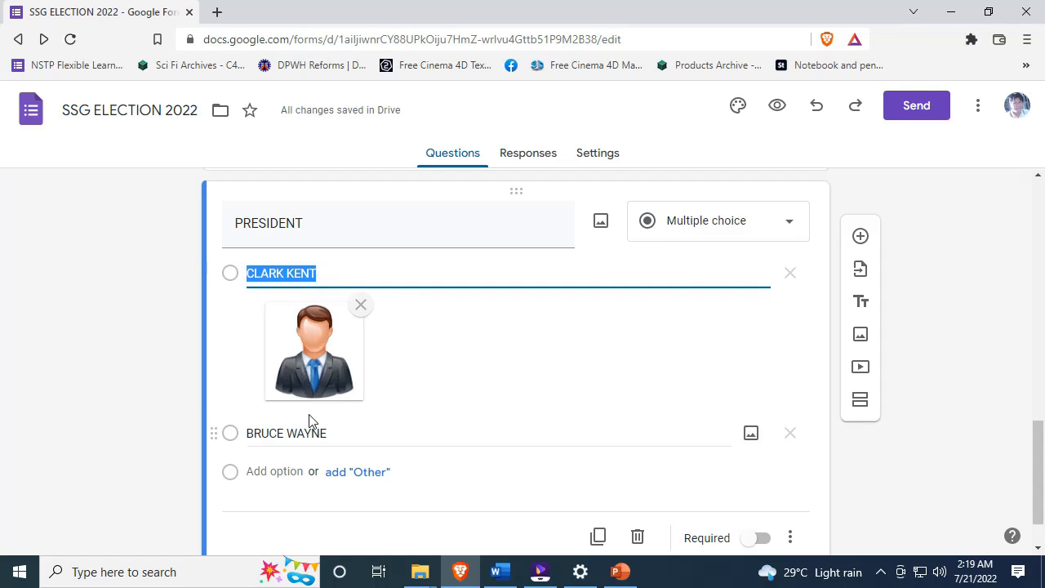
- Deselect the CLARK KENT option, reload the form editor and reopen the theme settings
{"action": "left_click", "coordinate": [143, 333]}
{"action": "scroll", "coordinate": [719, 292], "scroll_direction": "up", "scroll_amount": 11}
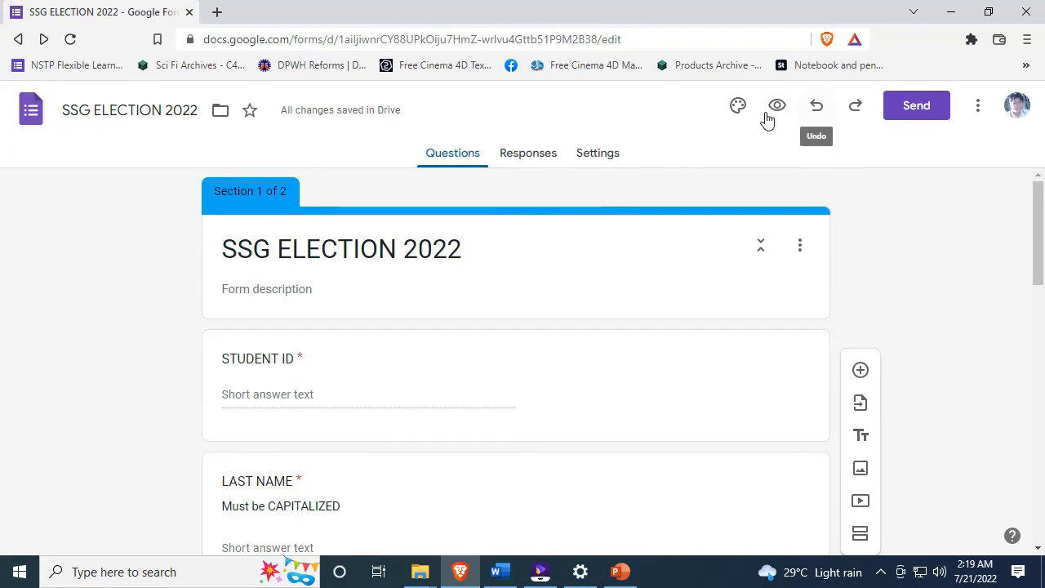
{"action": "left_click", "coordinate": [736, 107]}
{"action": "scroll", "coordinate": [910, 382], "scroll_direction": "down", "scroll_amount": 3}
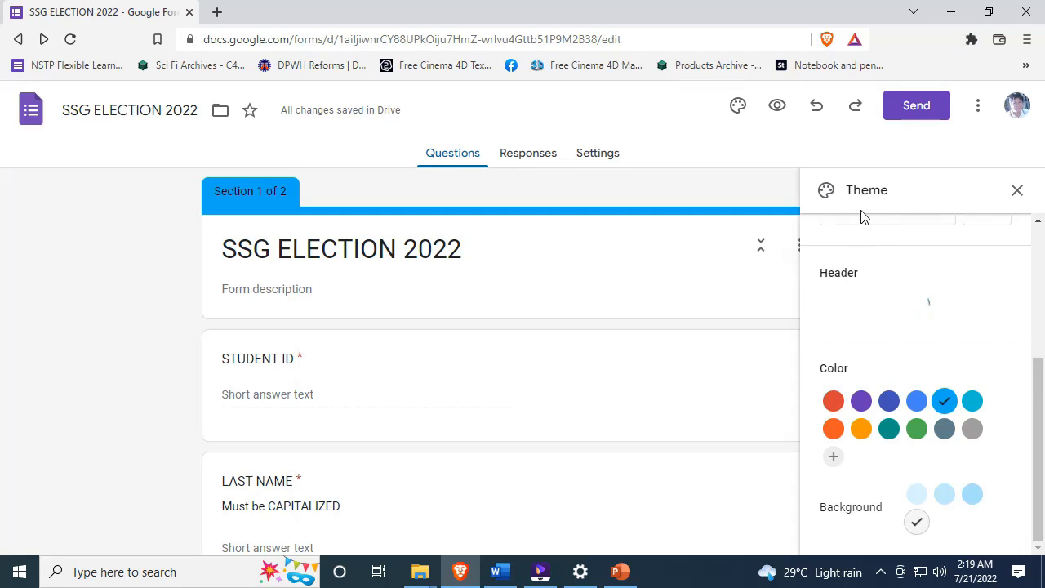
{"action": "left_click", "coordinate": [1027, 193]}
{"action": "key", "text": "F5"}
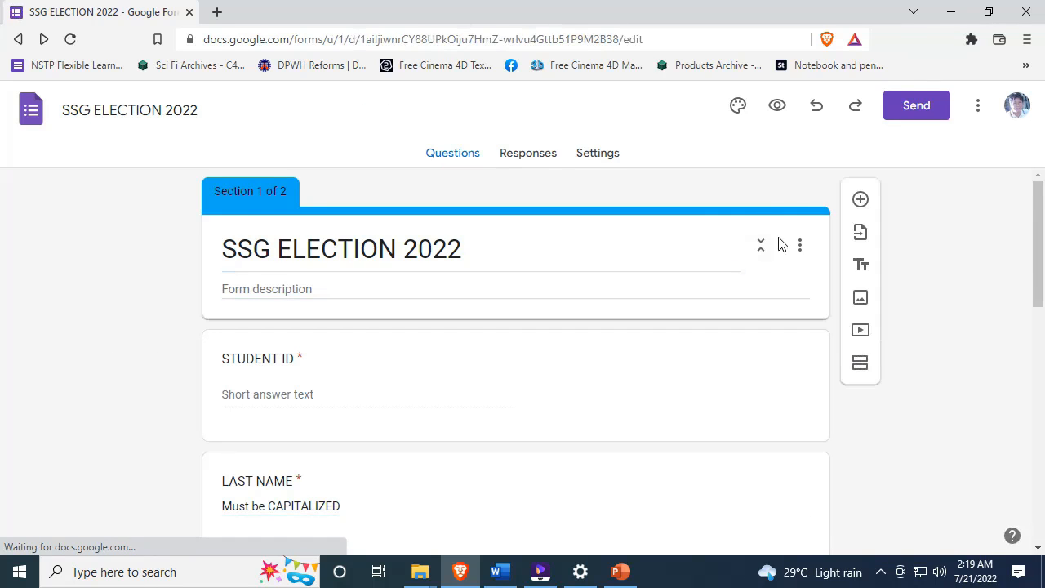
{"action": "left_click", "coordinate": [738, 108]}
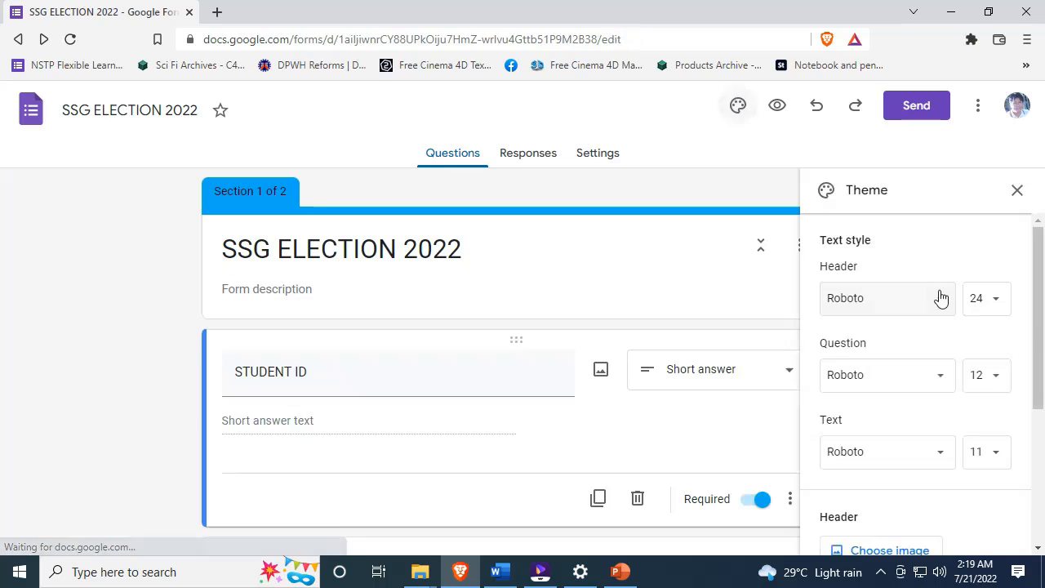
{"action": "scroll", "coordinate": [940, 298], "scroll_direction": "down", "scroll_amount": 3}
{"action": "scroll", "coordinate": [520, 306], "scroll_direction": "down", "scroll_amount": 3}
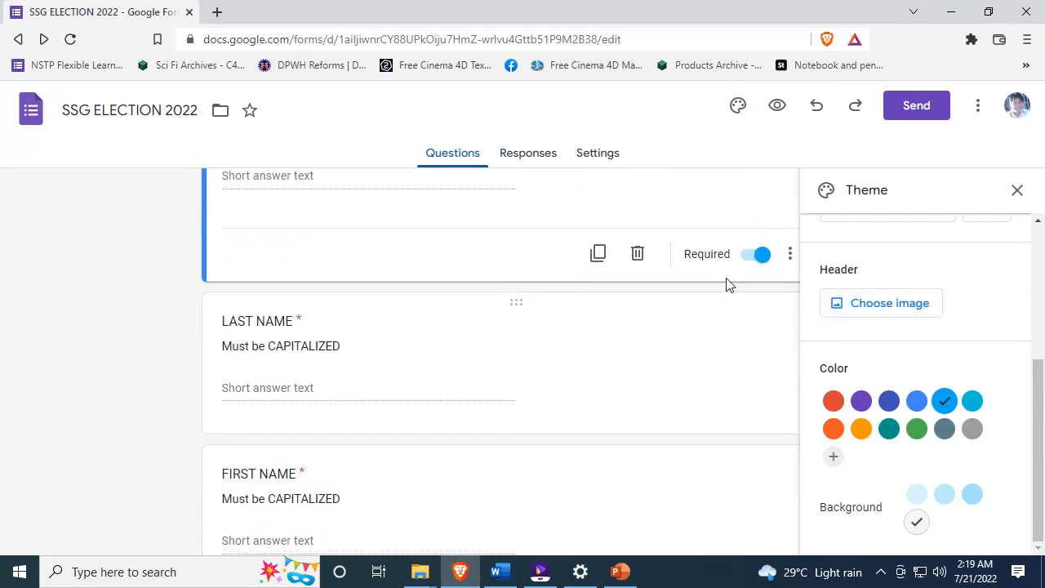
- Upload the Form Header image as the form's header and confirm the crop
{"action": "left_click", "coordinate": [878, 303]}
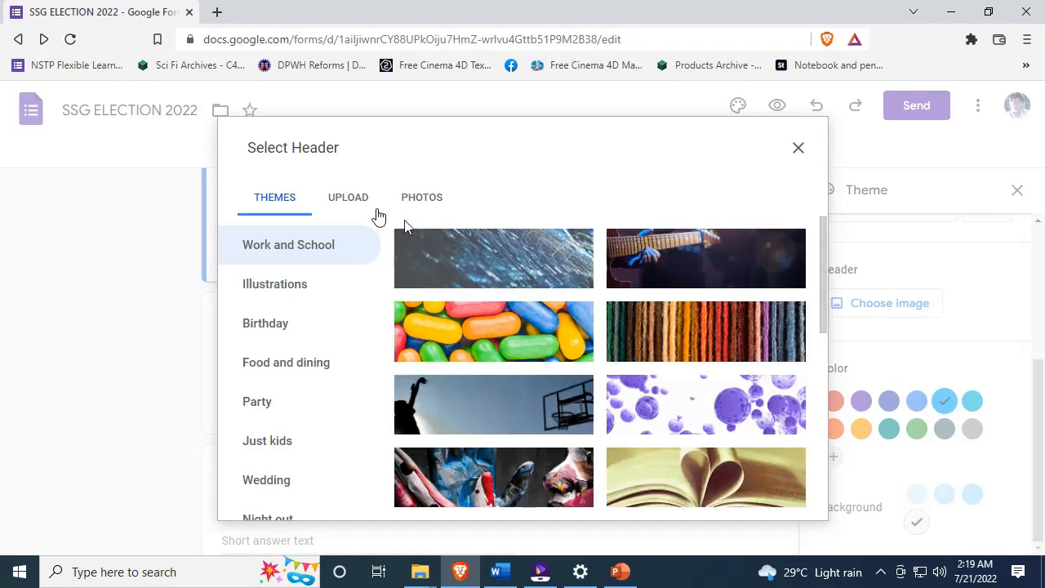
{"action": "left_click", "coordinate": [356, 203]}
{"action": "left_click", "coordinate": [527, 423]}
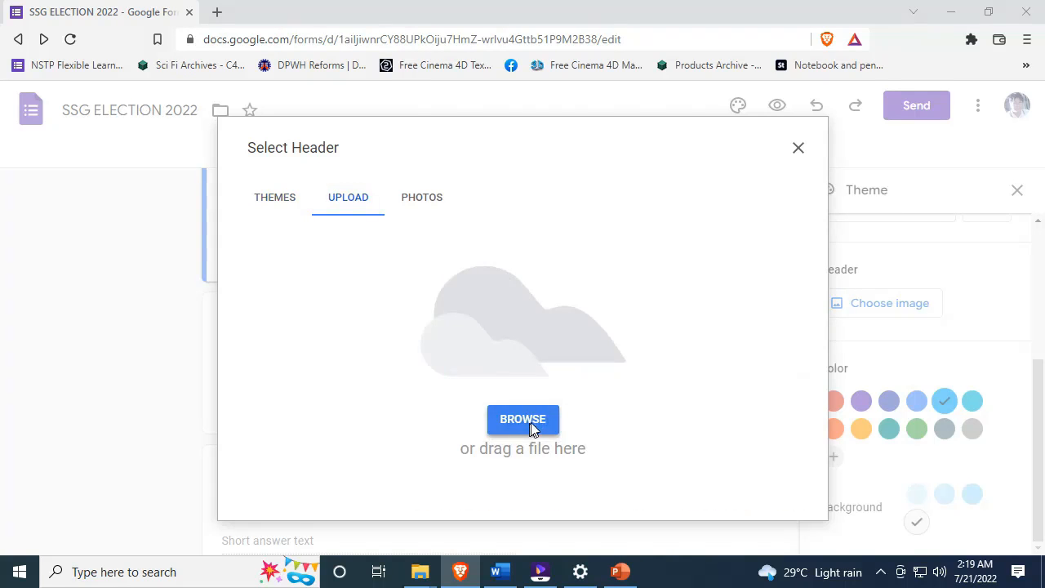
{"action": "left_click", "coordinate": [666, 327]}
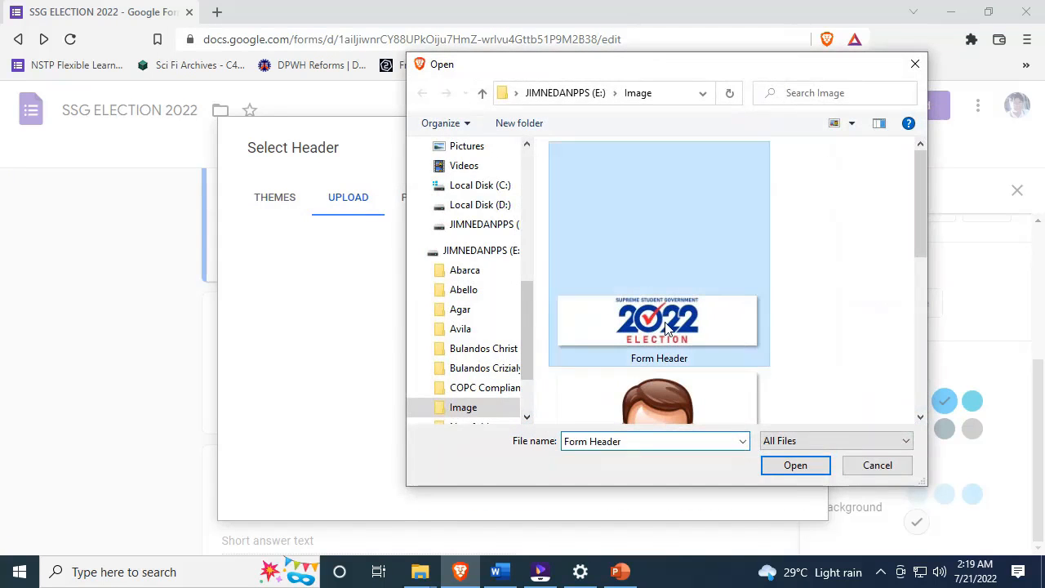
{"action": "left_click", "coordinate": [799, 472]}
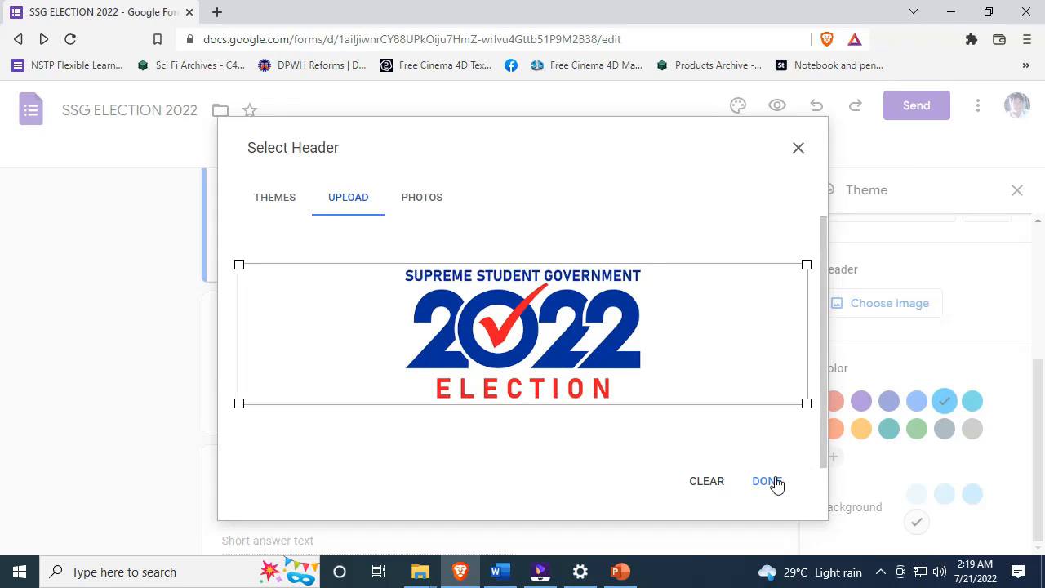
{"action": "left_click", "coordinate": [767, 482]}
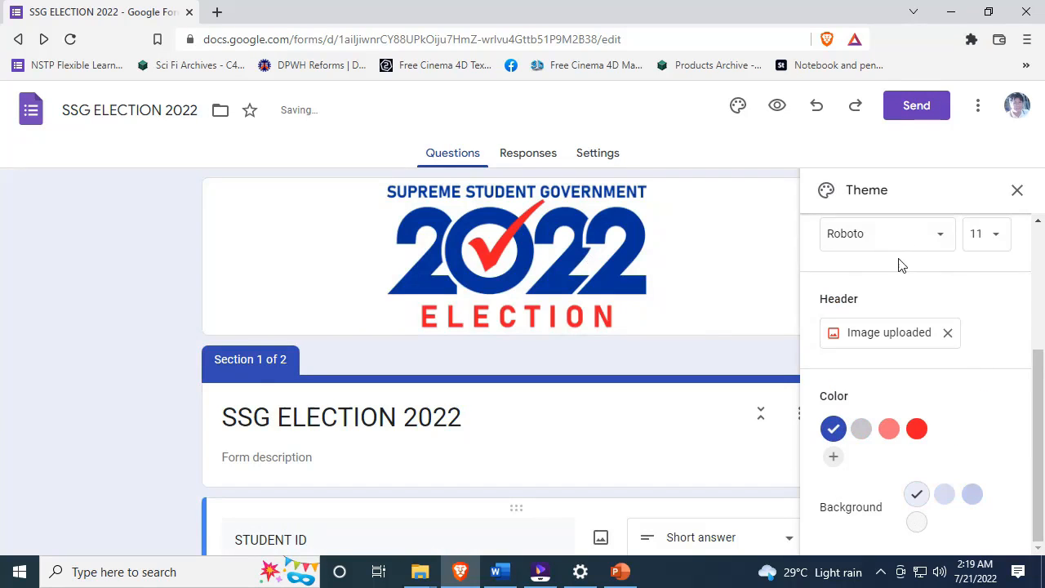
{"action": "left_click", "coordinate": [1017, 191]}
{"action": "scroll", "coordinate": [563, 228], "scroll_direction": "down", "scroll_amount": 3}
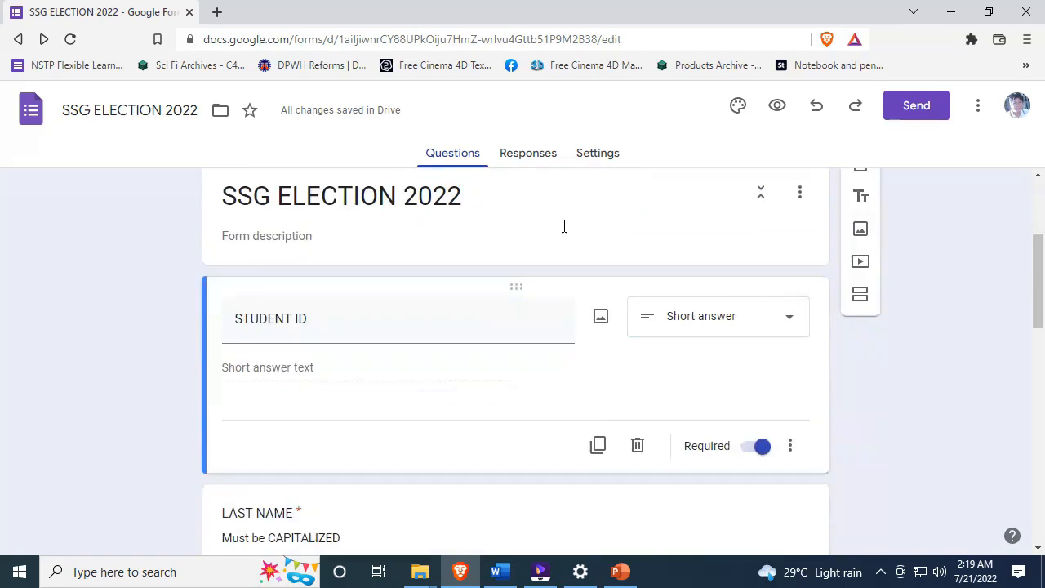
{"action": "scroll", "coordinate": [563, 233], "scroll_direction": "up", "scroll_amount": 3}
{"action": "scroll", "coordinate": [562, 237], "scroll_direction": "down", "scroll_amount": 1}
{"action": "scroll", "coordinate": [562, 237], "scroll_direction": "down", "scroll_amount": 5}
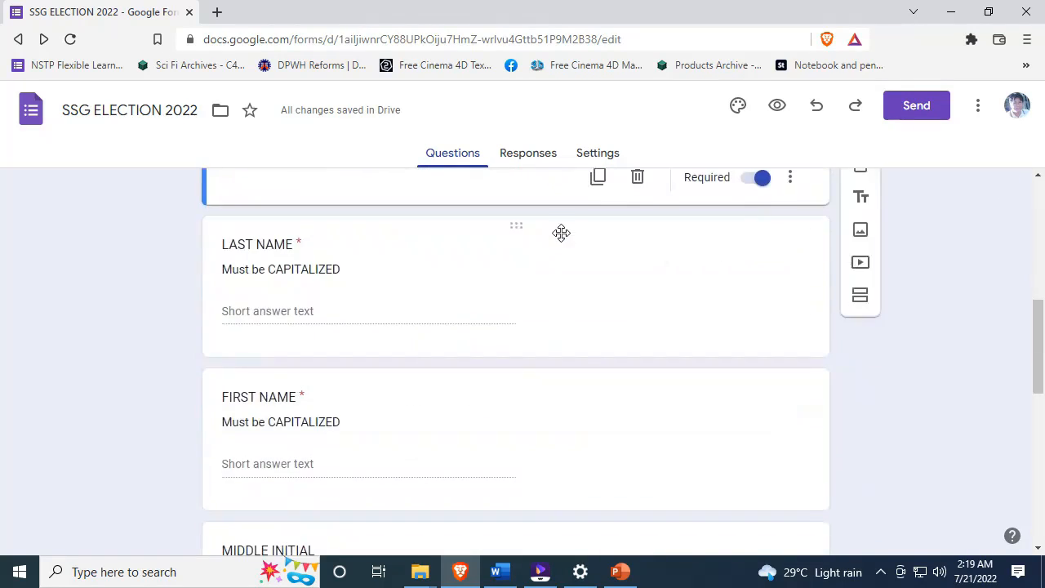
{"action": "scroll", "coordinate": [562, 235], "scroll_direction": "up", "scroll_amount": 6}
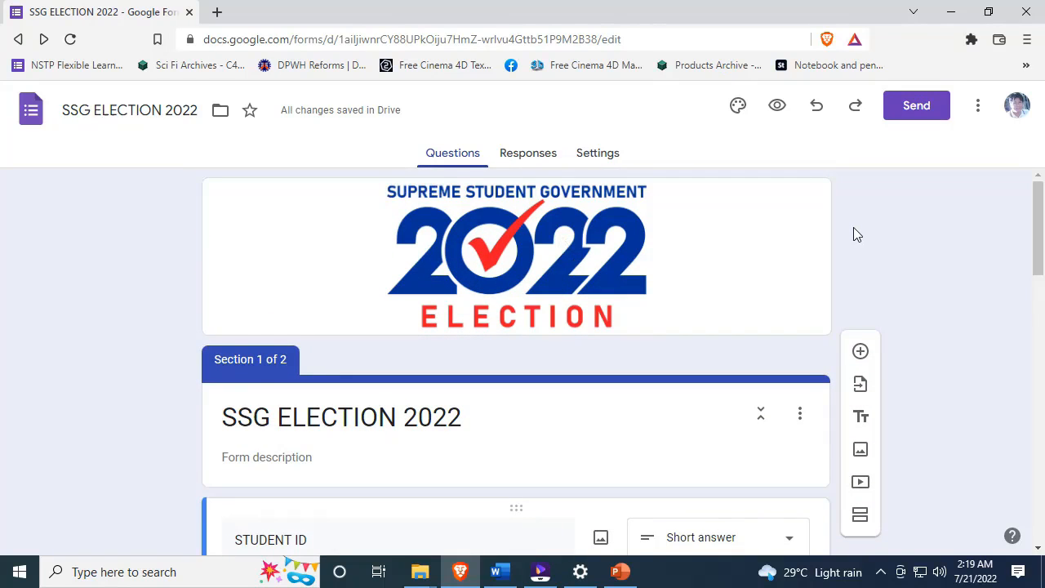
{"action": "left_click", "coordinate": [738, 105]}
{"action": "scroll", "coordinate": [999, 384], "scroll_direction": "down", "scroll_amount": 2}
- Set the form background color to gray
{"action": "left_click", "coordinate": [920, 526]}
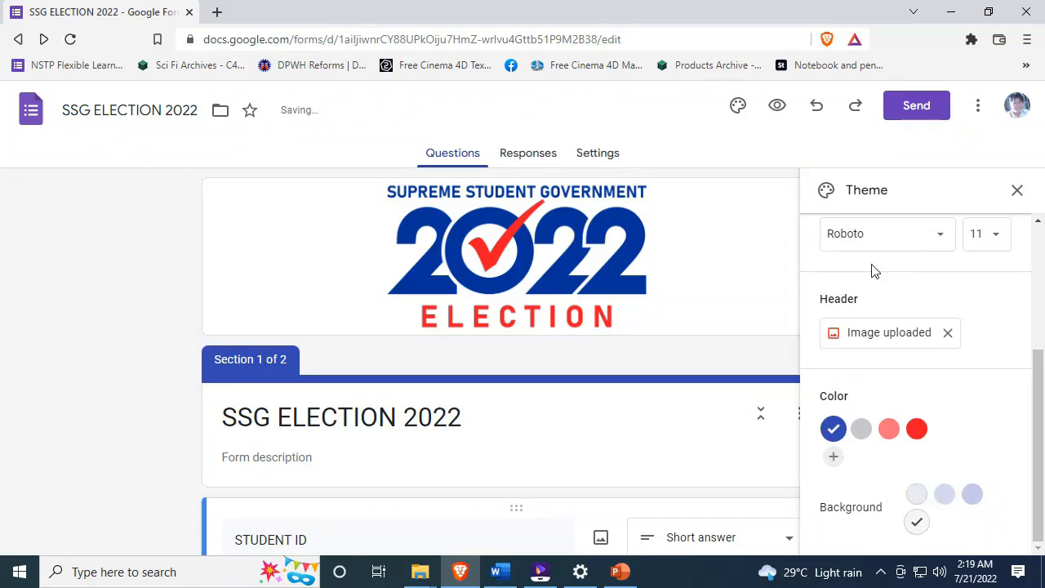
{"action": "left_click", "coordinate": [1017, 191]}
{"action": "scroll", "coordinate": [441, 220], "scroll_direction": "down", "scroll_amount": 15}
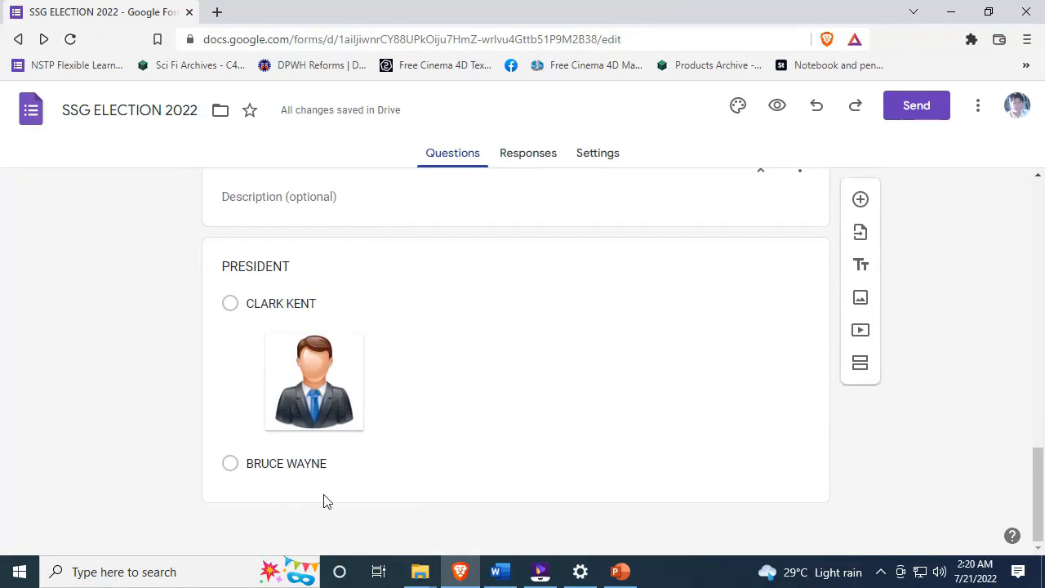
- Attach the man image to the BRUCE WAYNE choice of PRESIDENT
{"action": "left_click", "coordinate": [318, 472]}
{"action": "left_click", "coordinate": [752, 405]}
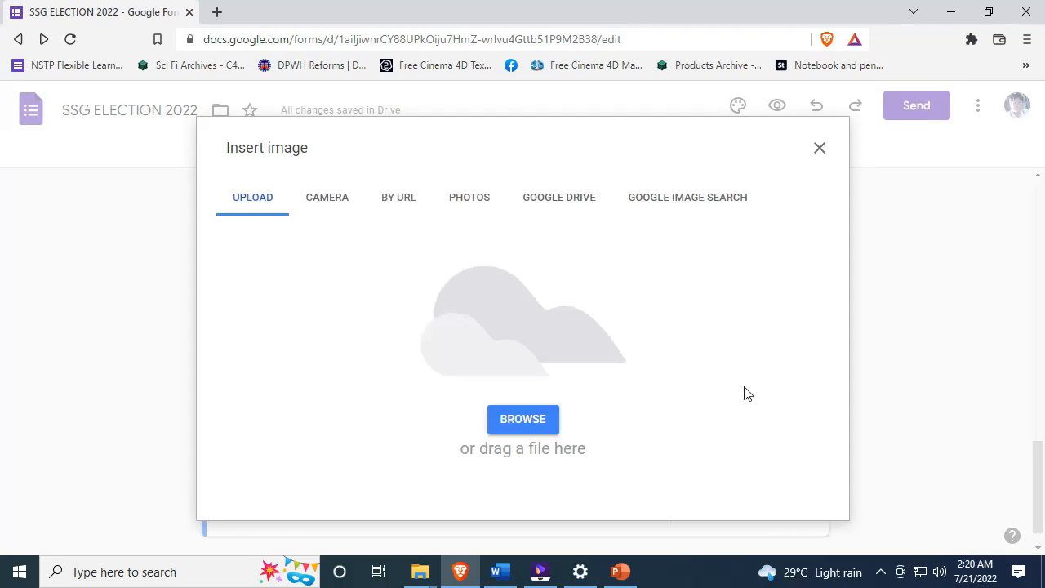
{"action": "left_click", "coordinate": [523, 419]}
{"action": "scroll", "coordinate": [686, 301], "scroll_direction": "down", "scroll_amount": 5}
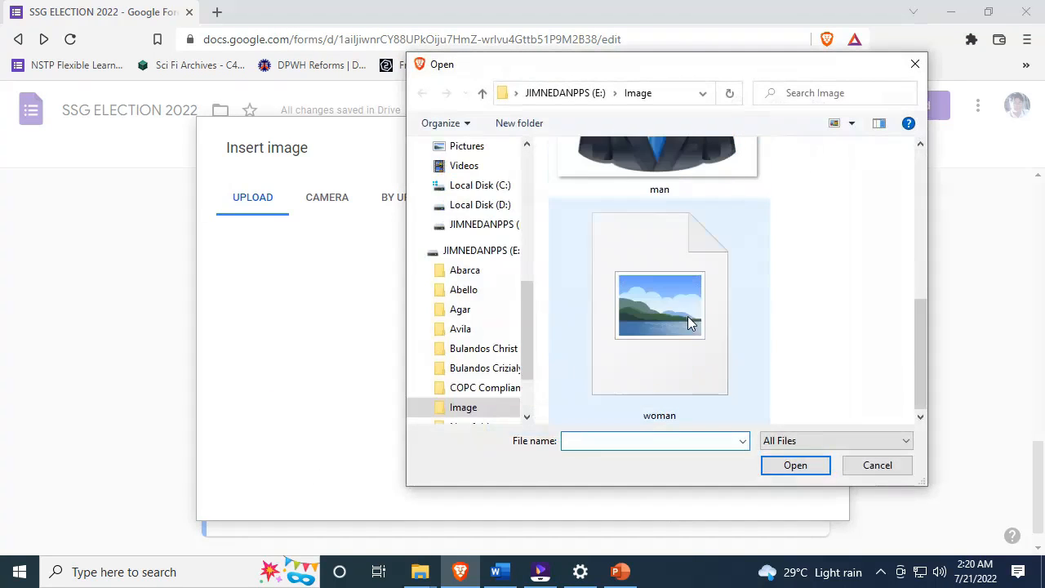
{"action": "left_click", "coordinate": [686, 301]}
{"action": "scroll", "coordinate": [685, 296], "scroll_direction": "up", "scroll_amount": 2}
{"action": "left_click", "coordinate": [685, 296]}
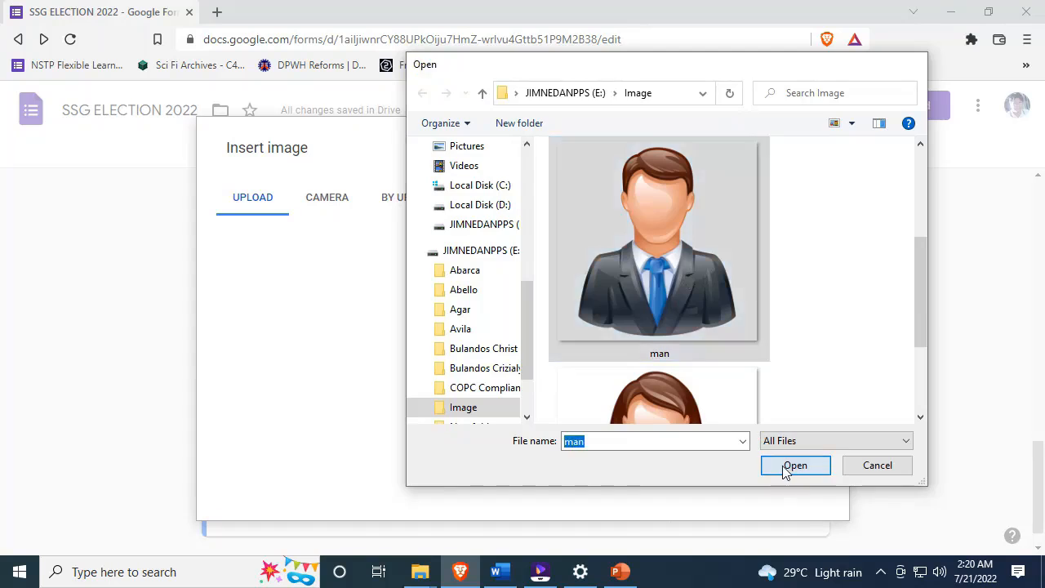
{"action": "left_click", "coordinate": [789, 467]}
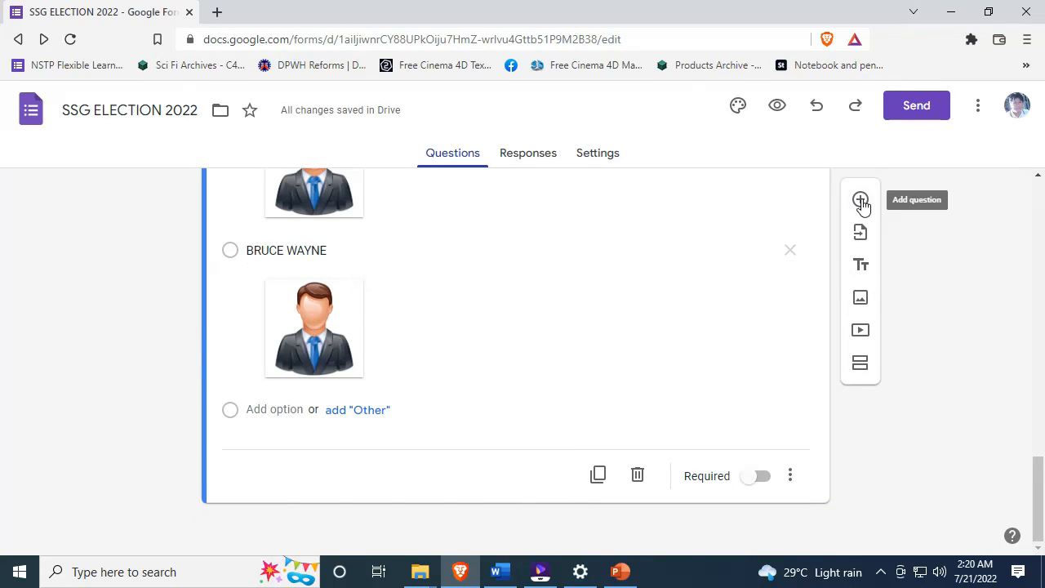
- Add and then remove an Other choice, and add a new question below PRESIDENT
{"action": "left_click", "coordinate": [398, 406]}
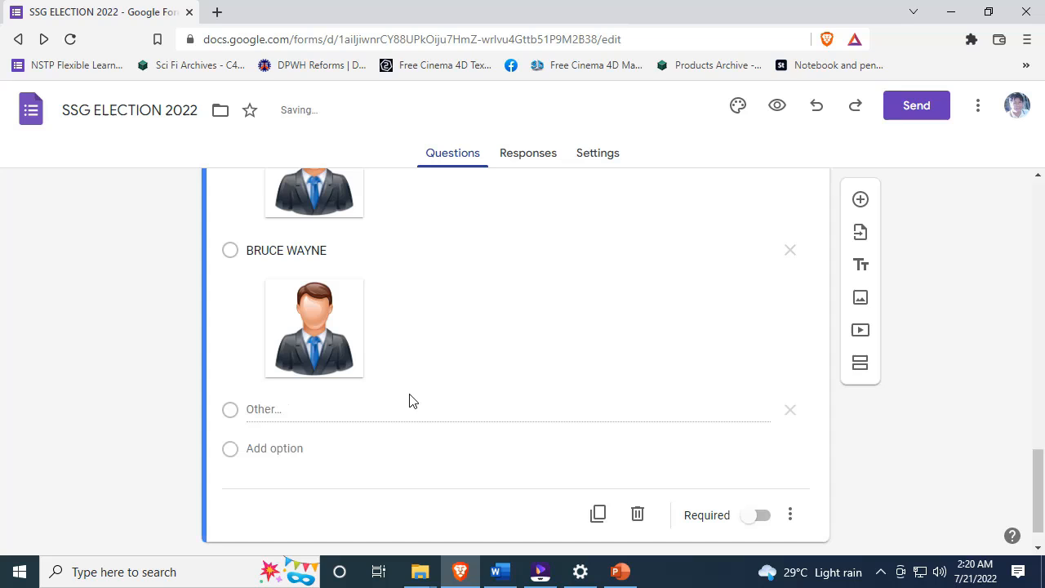
{"action": "left_click", "coordinate": [421, 337]}
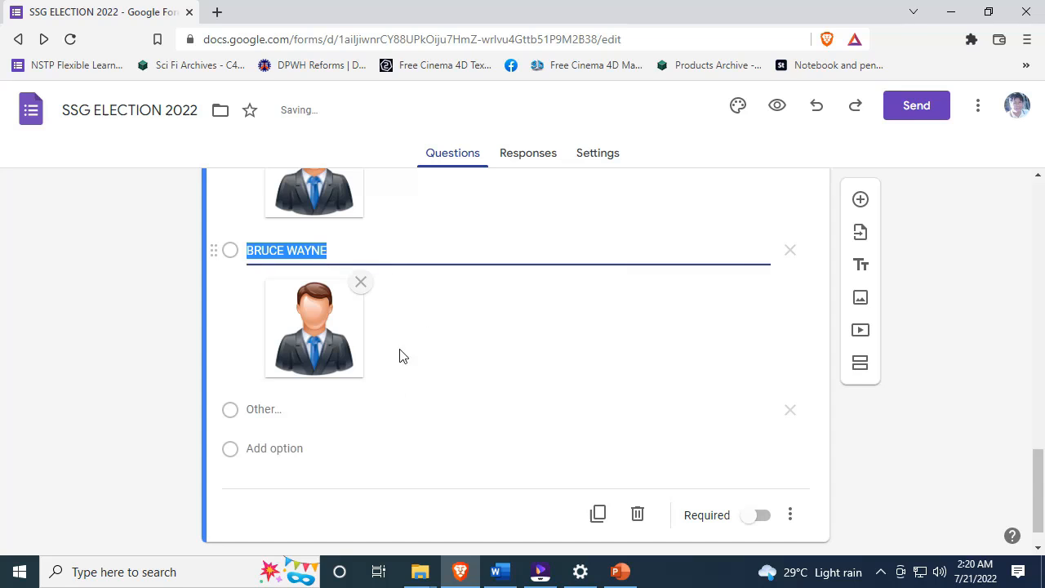
{"action": "left_click", "coordinate": [789, 413]}
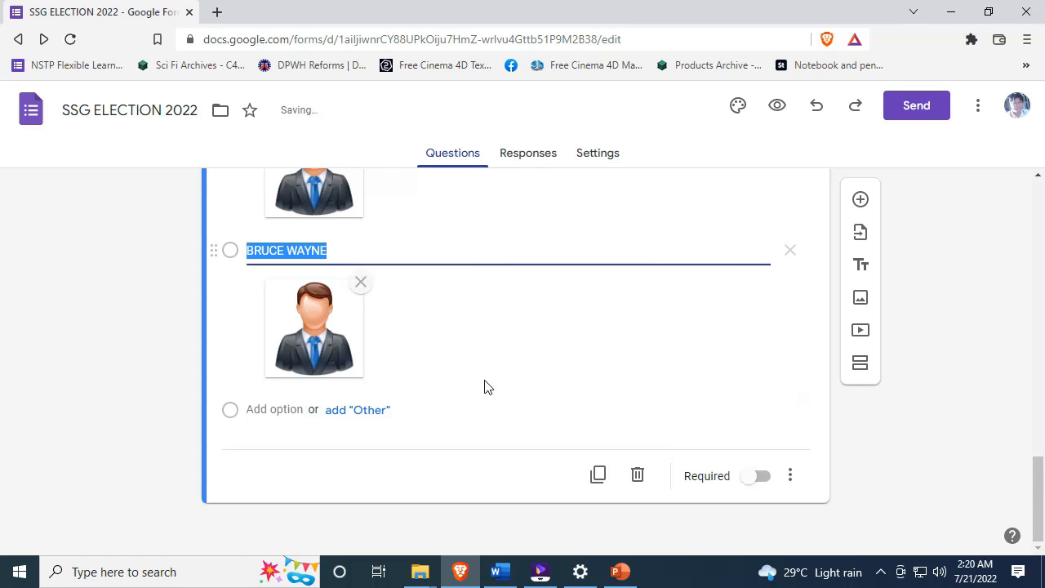
{"action": "left_click", "coordinate": [860, 199]}
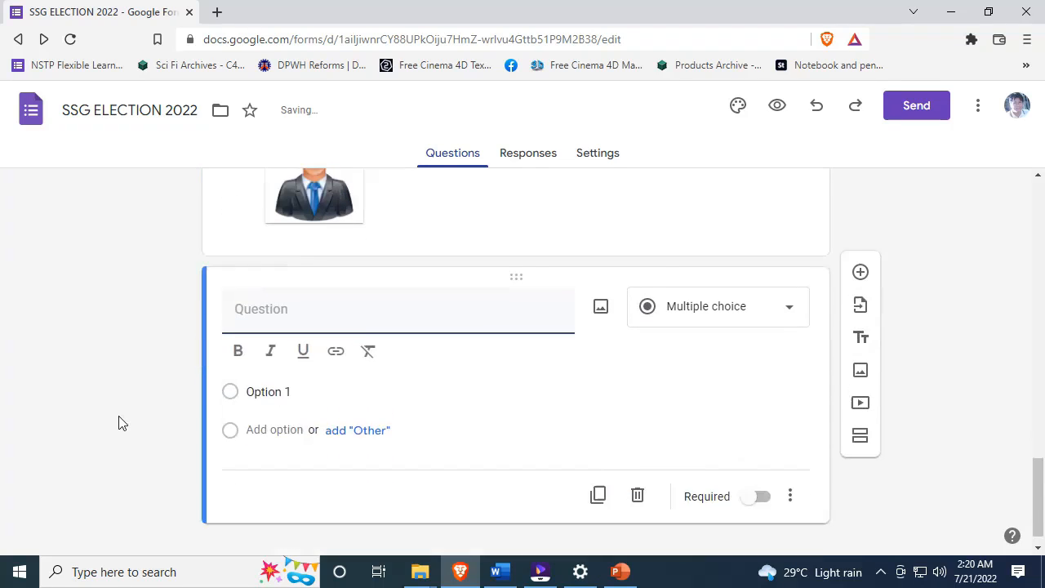
- Title the new question VICE PRESIDENT with choices NATASHA ROMANOFF and TONY STARK
{"action": "type", "text": "VICE PRESIDENT"}
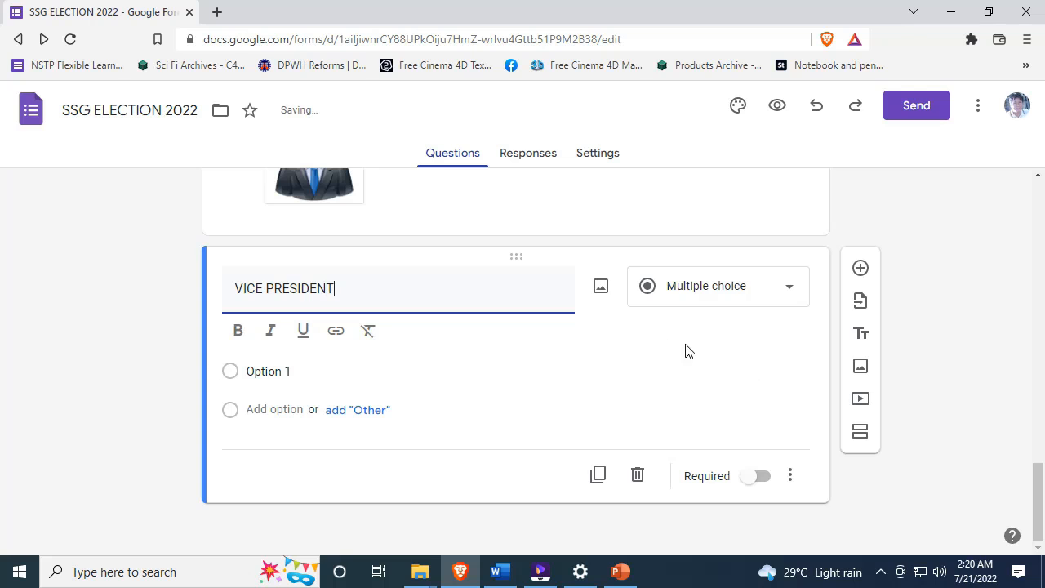
{"action": "left_click", "coordinate": [380, 372]}
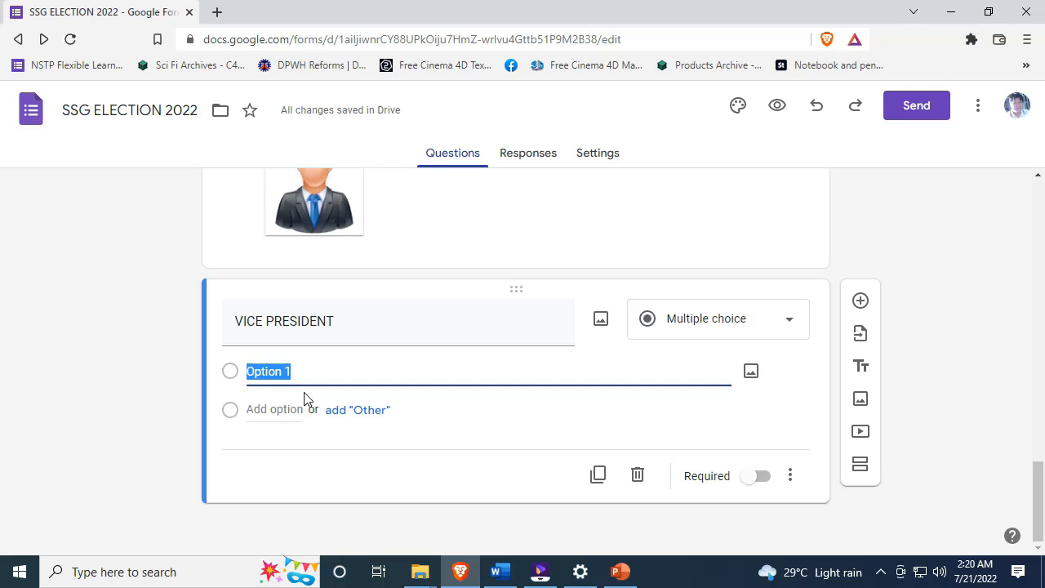
{"action": "type", "text": "NAS"}
{"action": "key", "text": "BackSpace"}
{"action": "type", "text": "TYA"}
{"action": "type", "text": "SJ"}
{"action": "key", "text": "BackSpace"}
{"action": "type", "text": "HJA"}
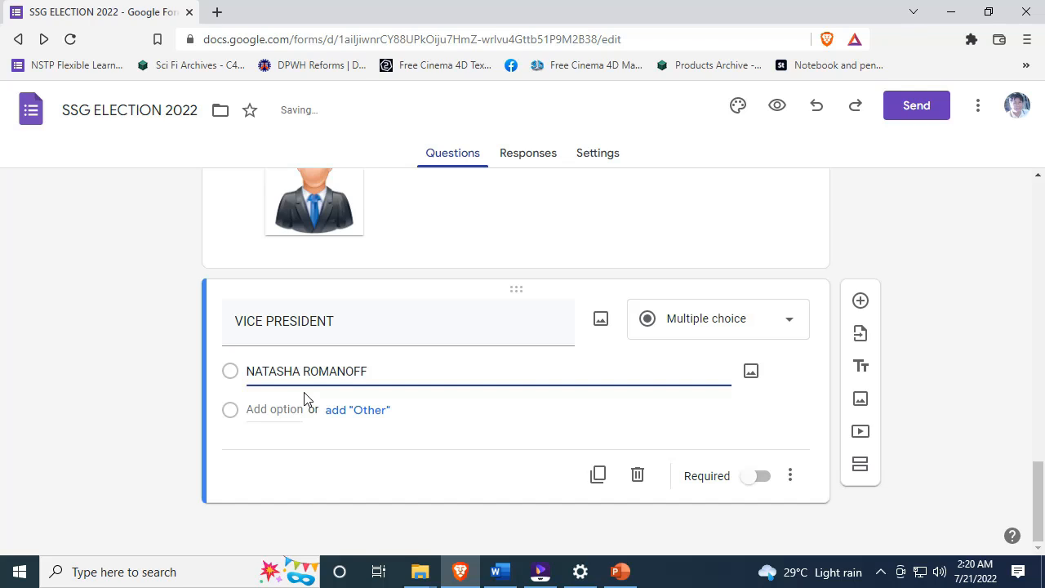
{"action": "left_click", "coordinate": [295, 412]}
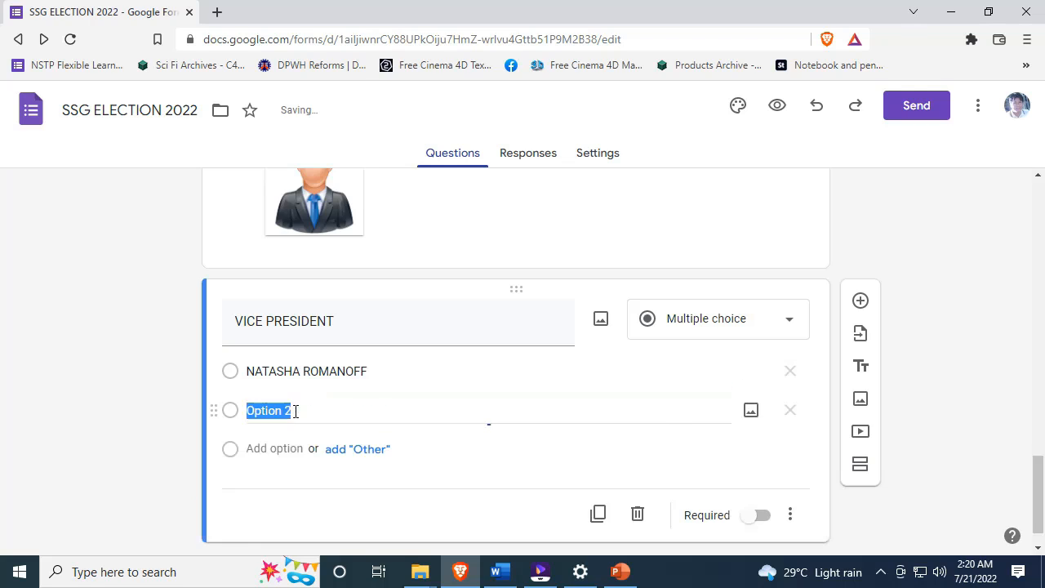
{"action": "type", "text": "TO"}
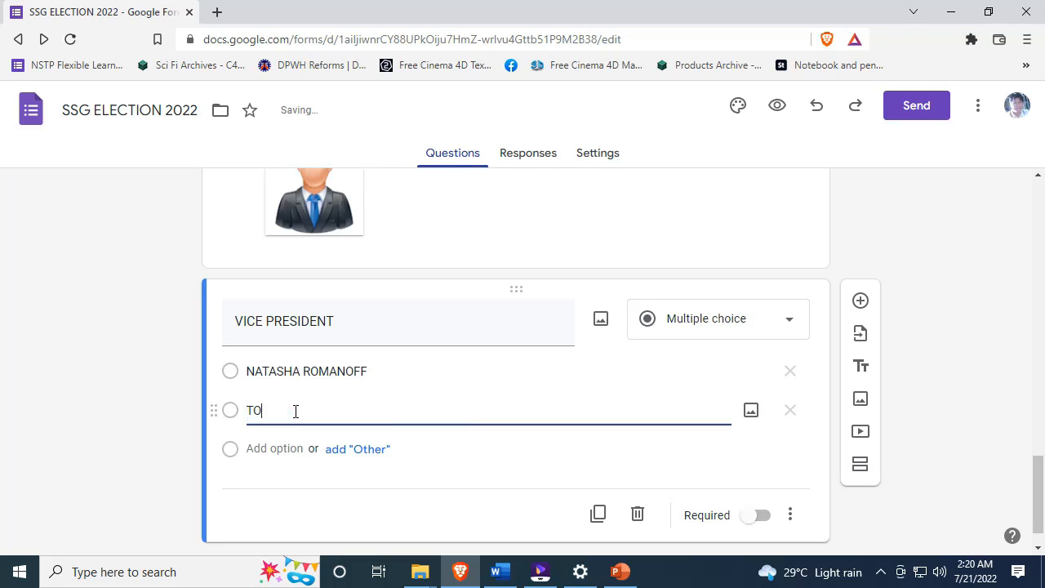
{"action": "type", "text": "NY STARK"}
- Attach the woman image to the NATASHA ROMANOFF choice
{"action": "left_click", "coordinate": [392, 370]}
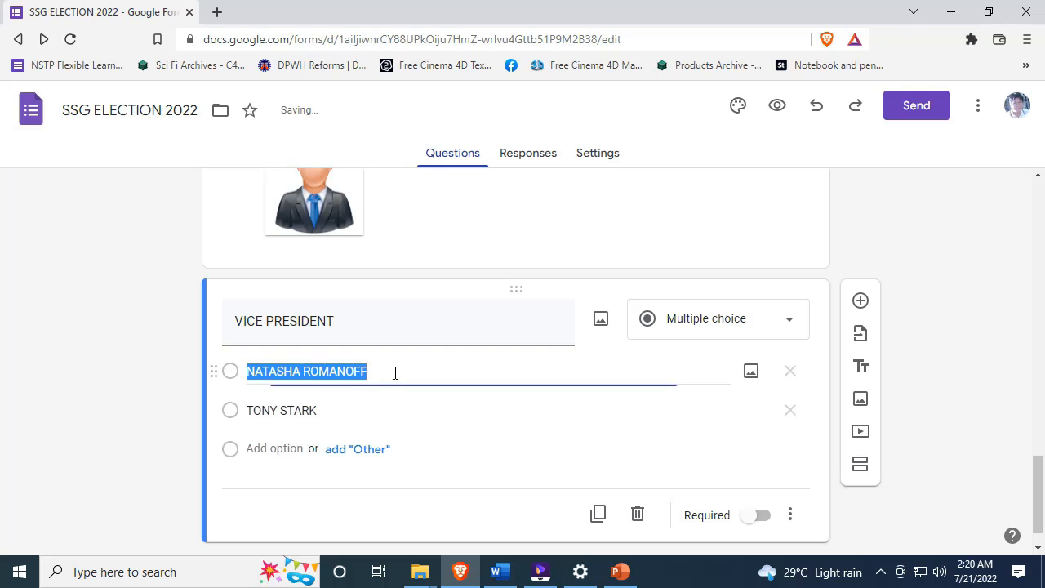
{"action": "left_click", "coordinate": [752, 373]}
{"action": "left_click", "coordinate": [523, 419]}
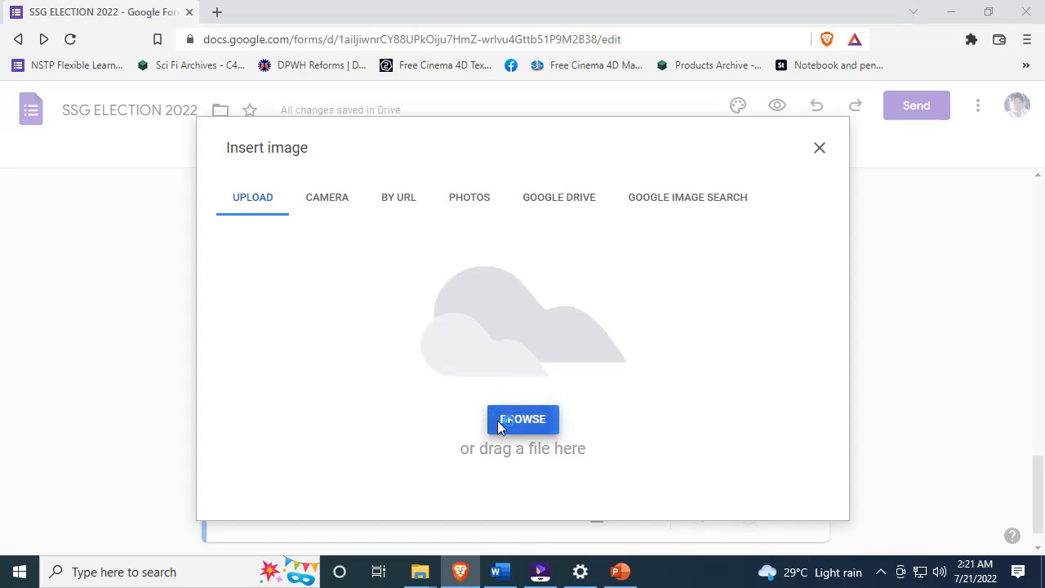
{"action": "scroll", "coordinate": [621, 282], "scroll_direction": "down", "scroll_amount": 3}
{"action": "left_click", "coordinate": [643, 274]}
{"action": "left_click", "coordinate": [799, 469]}
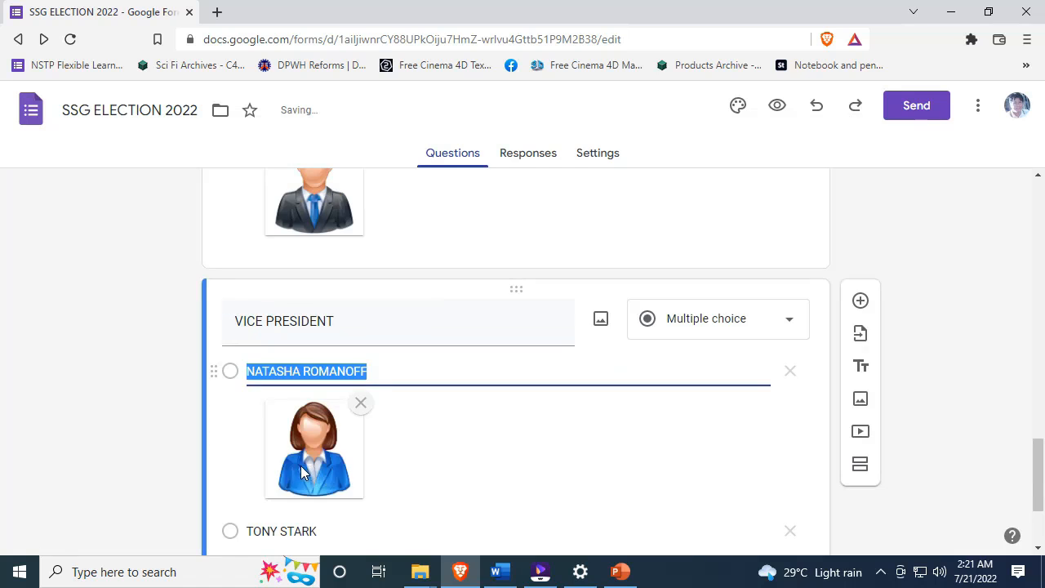
- Attach the man image to the TONY STARK choice
{"action": "scroll", "coordinate": [416, 457], "scroll_direction": "down", "scroll_amount": 2}
{"action": "left_click", "coordinate": [294, 369]}
{"action": "left_click", "coordinate": [749, 371]}
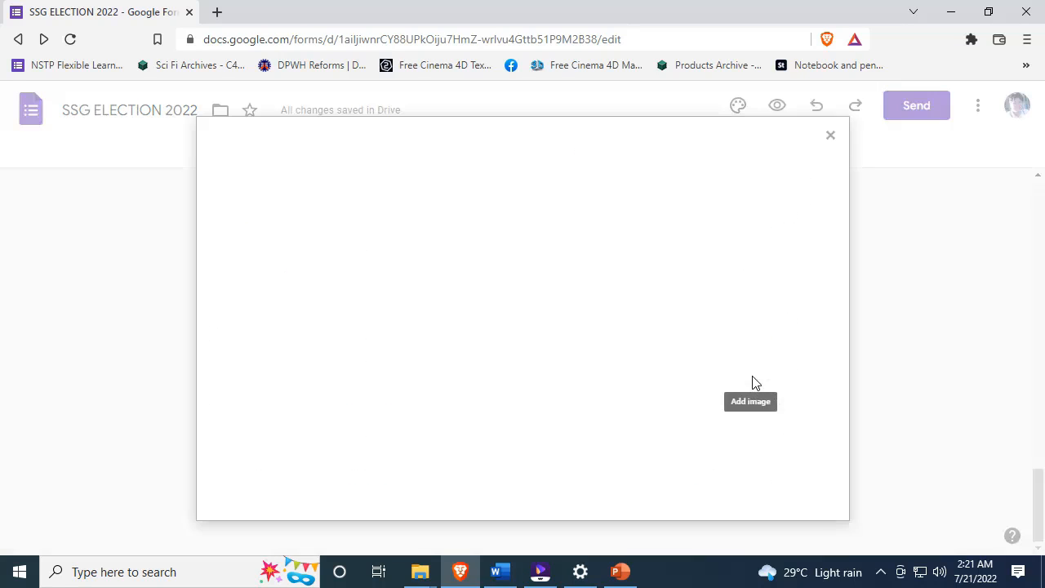
{"action": "left_click", "coordinate": [524, 416]}
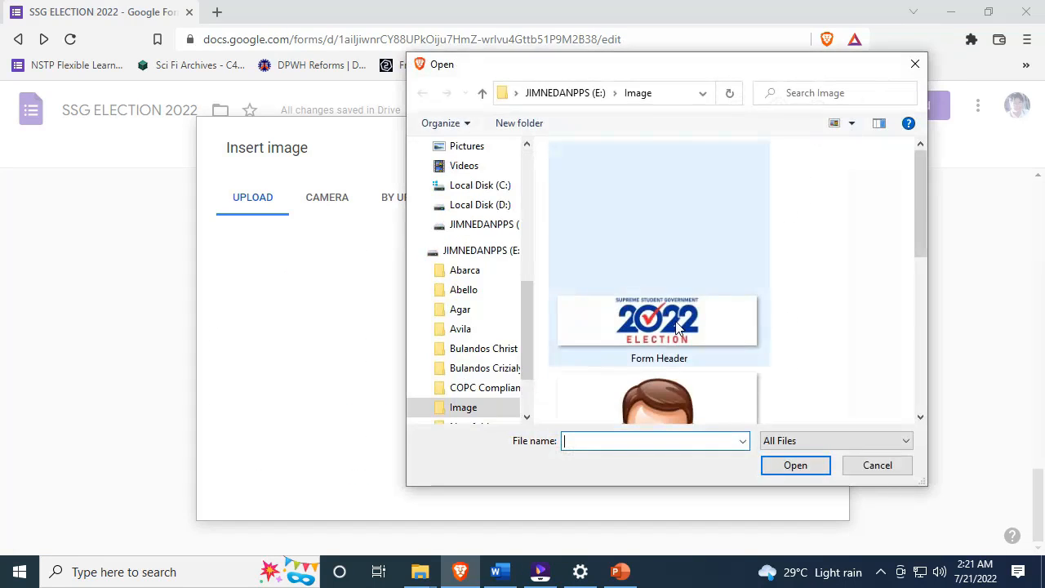
{"action": "scroll", "coordinate": [676, 327], "scroll_direction": "down", "scroll_amount": 3}
{"action": "left_click", "coordinate": [724, 367]}
{"action": "left_click", "coordinate": [795, 464]}
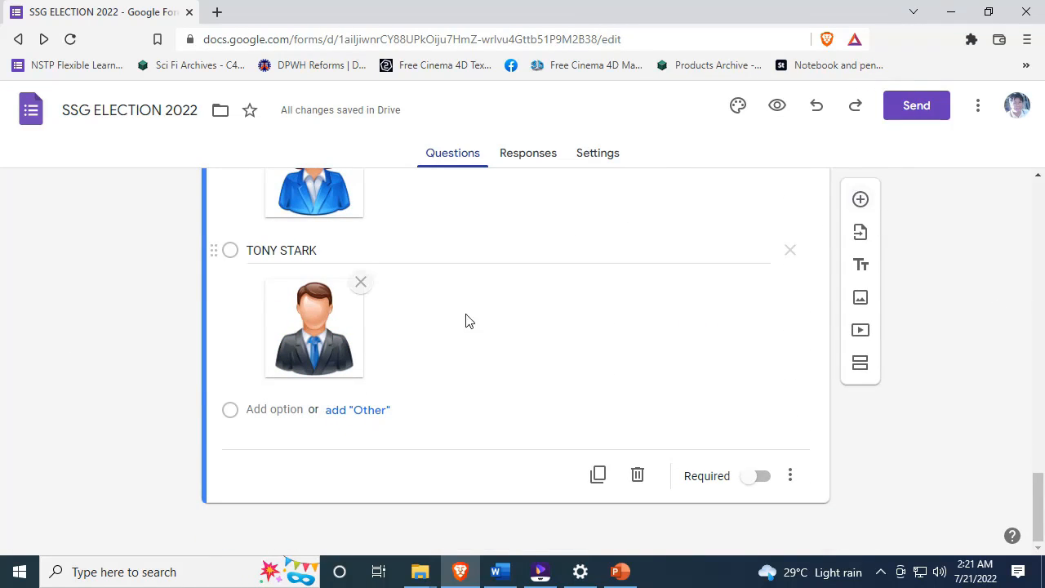
- Select and deselect the TONY STARK option text while reviewing the question
{"action": "left_click", "coordinate": [469, 257]}
{"action": "scroll", "coordinate": [457, 298], "scroll_direction": "up", "scroll_amount": 2}
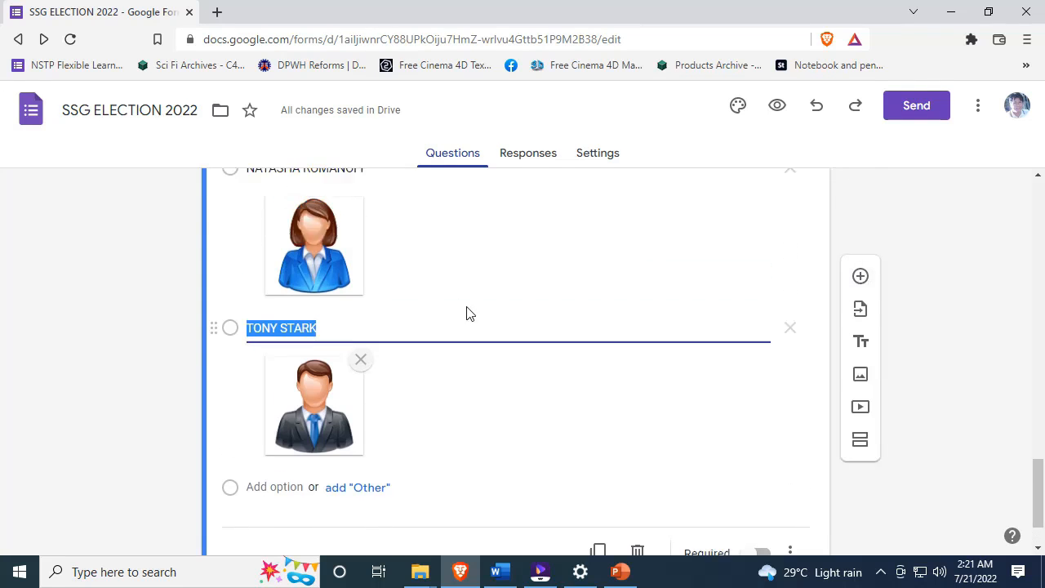
{"action": "left_click", "coordinate": [66, 439]}
{"action": "left_click", "coordinate": [355, 411]}
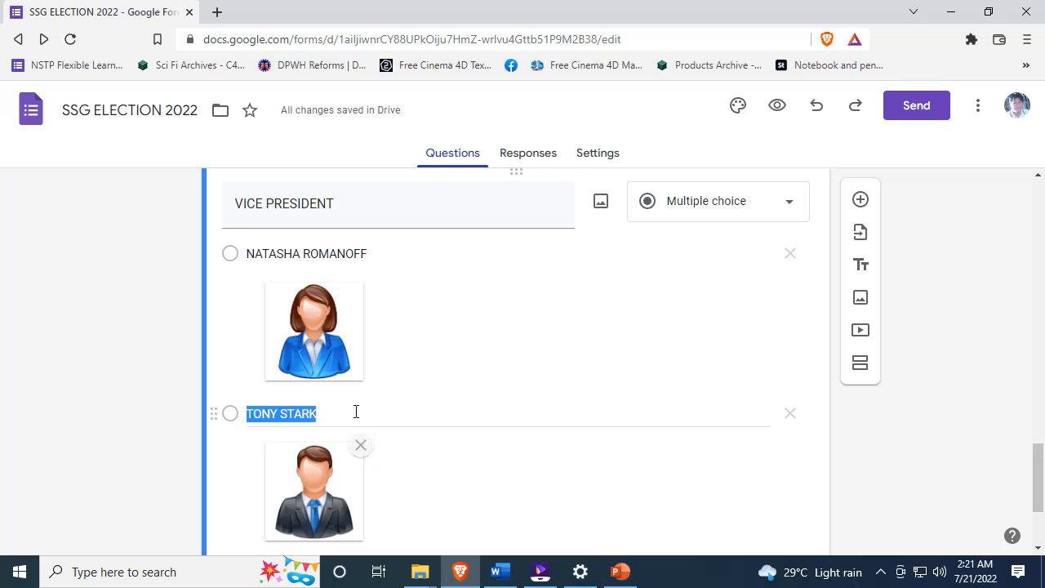
{"action": "scroll", "coordinate": [842, 315], "scroll_direction": "down", "scroll_amount": 2}
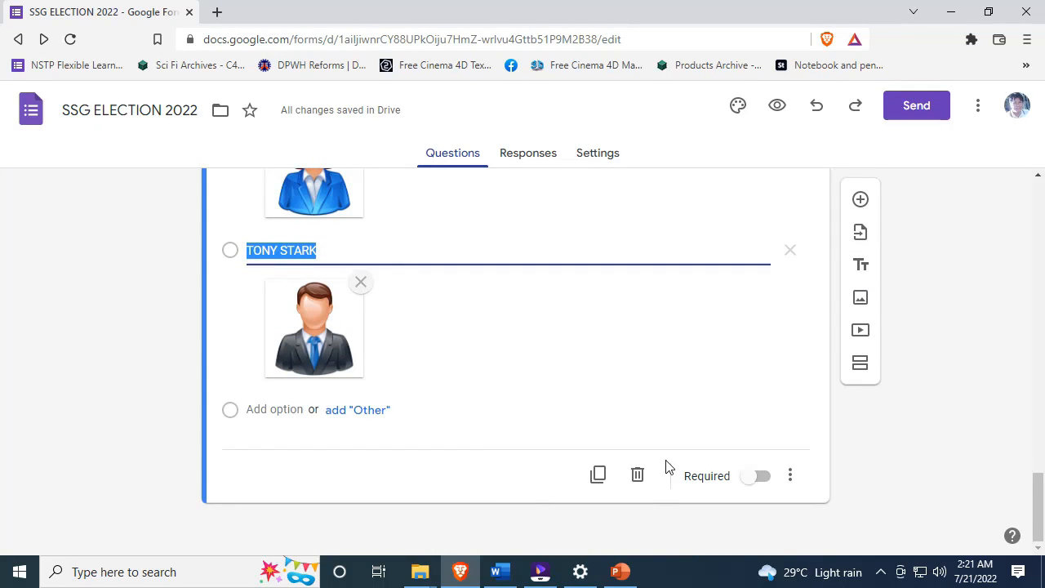
{"action": "left_click", "coordinate": [928, 423]}
{"action": "scroll", "coordinate": [596, 444], "scroll_direction": "up", "scroll_amount": 8}
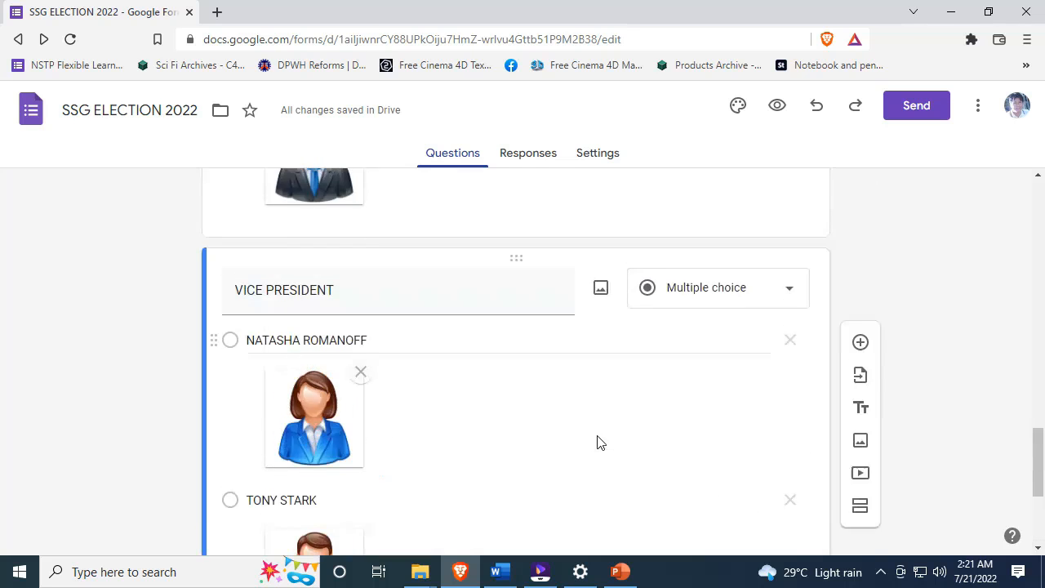
{"action": "scroll", "coordinate": [596, 443], "scroll_direction": "down", "scroll_amount": 7}
{"action": "scroll", "coordinate": [597, 447], "scroll_direction": "down", "scroll_amount": 1}
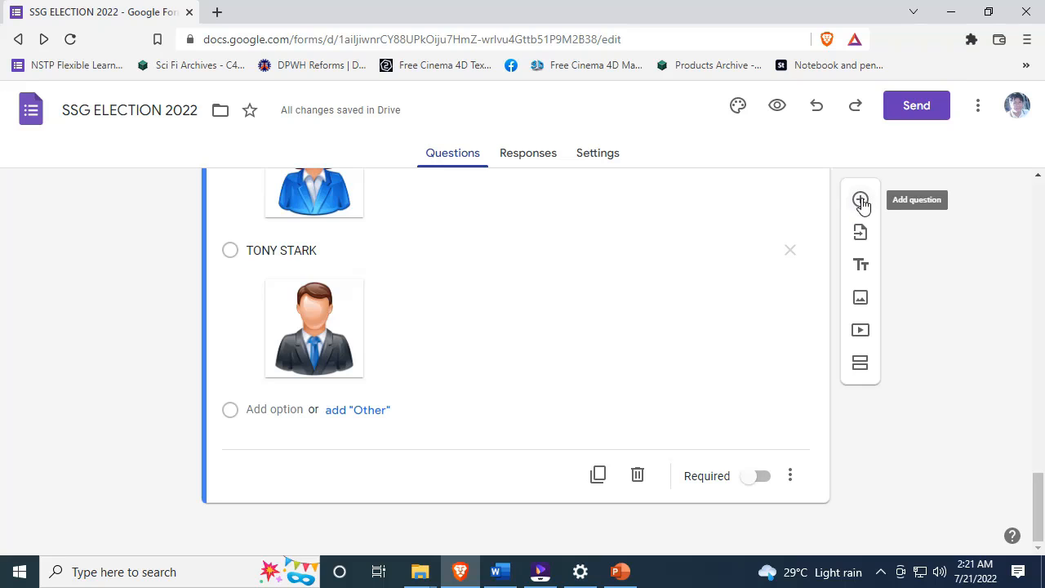
{"action": "left_click", "coordinate": [430, 245]}
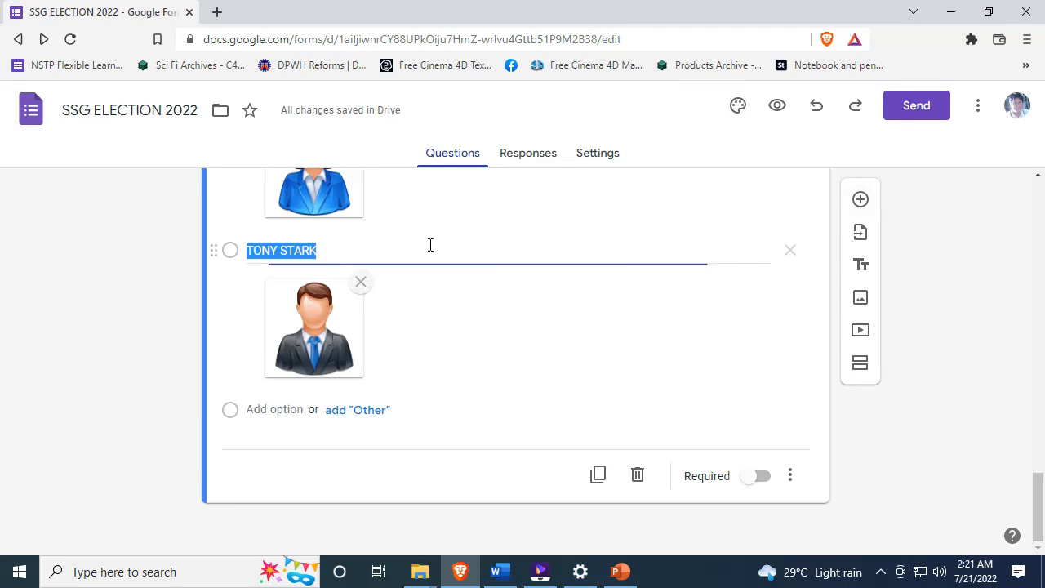
- Add a new Checkboxes question titled SENATORS
{"action": "left_click", "coordinate": [866, 202]}
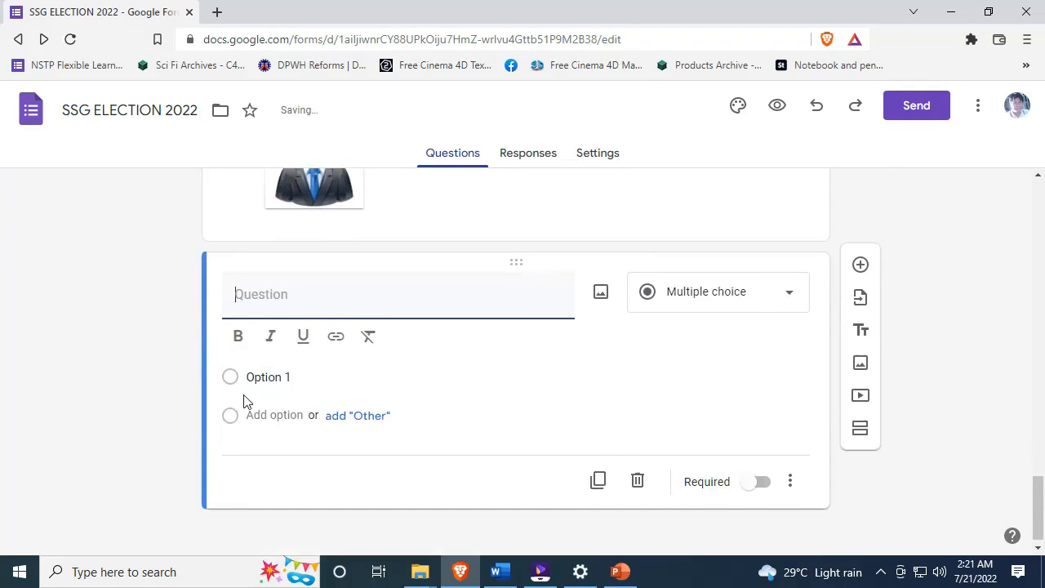
{"action": "type", "text": "SENATORS"}
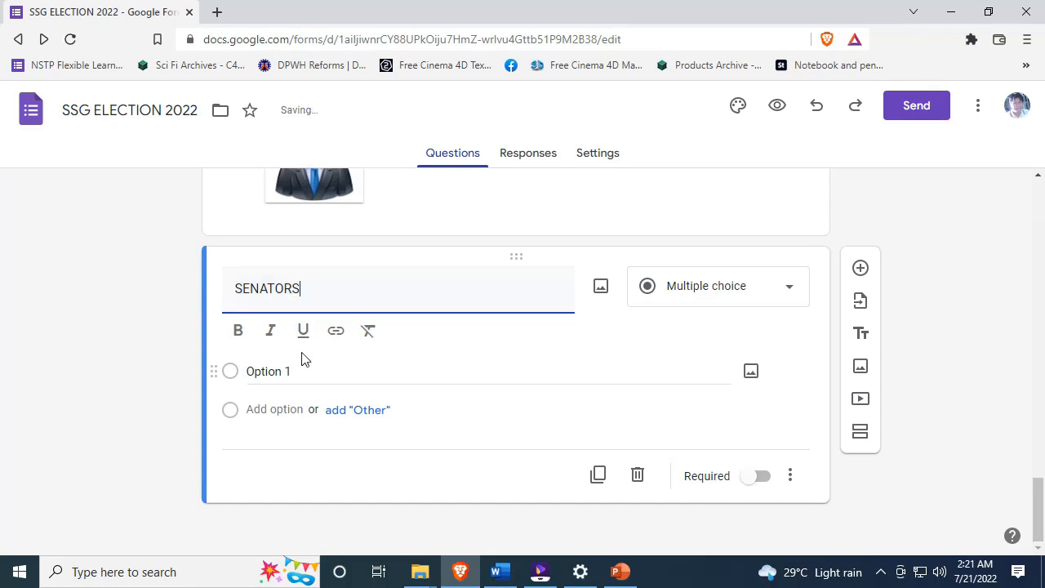
{"action": "left_click", "coordinate": [789, 292]}
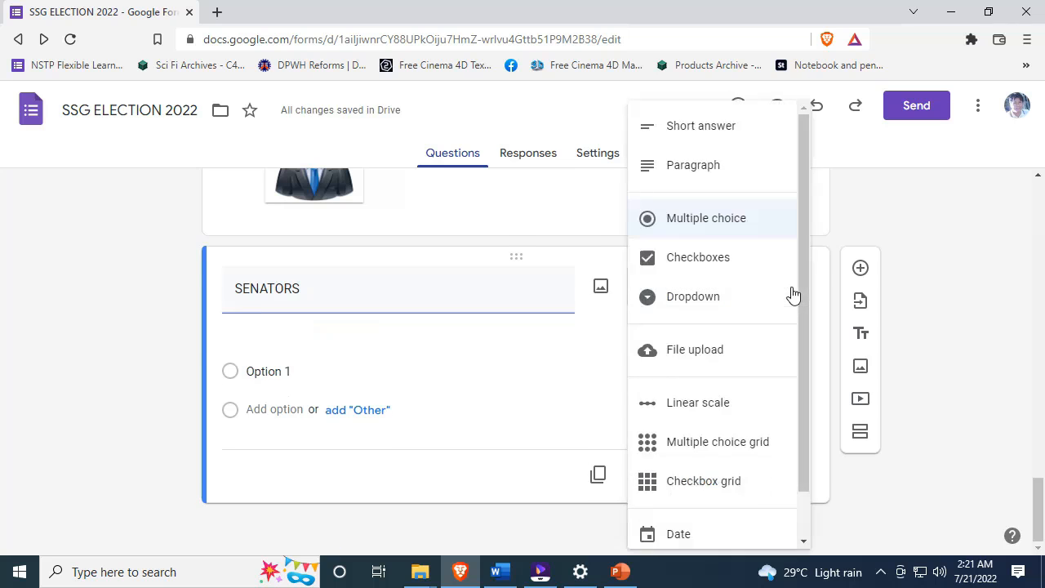
{"action": "left_click", "coordinate": [721, 258]}
{"action": "left_click", "coordinate": [743, 320]}
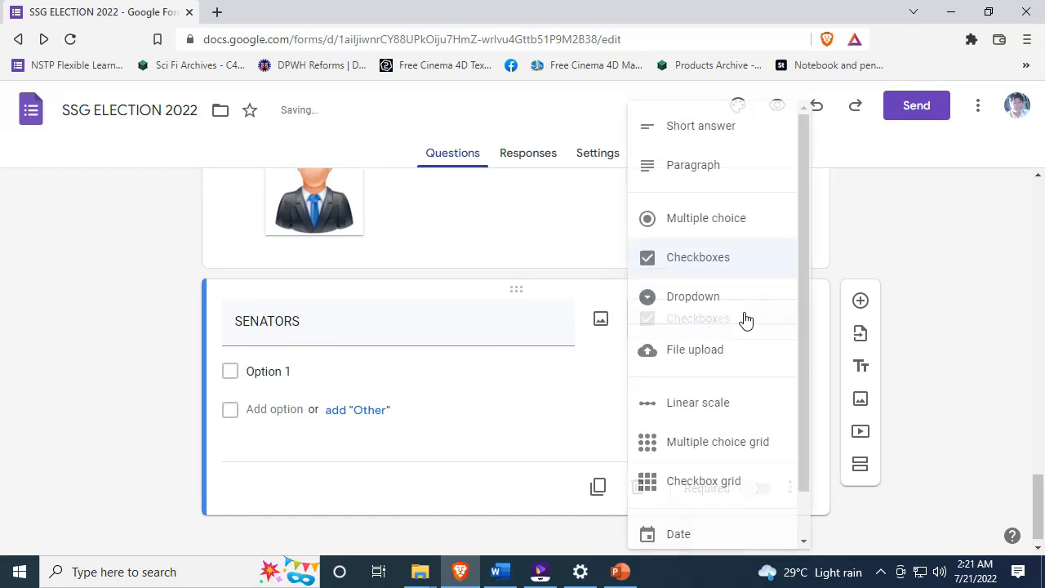
{"action": "left_click", "coordinate": [483, 392]}
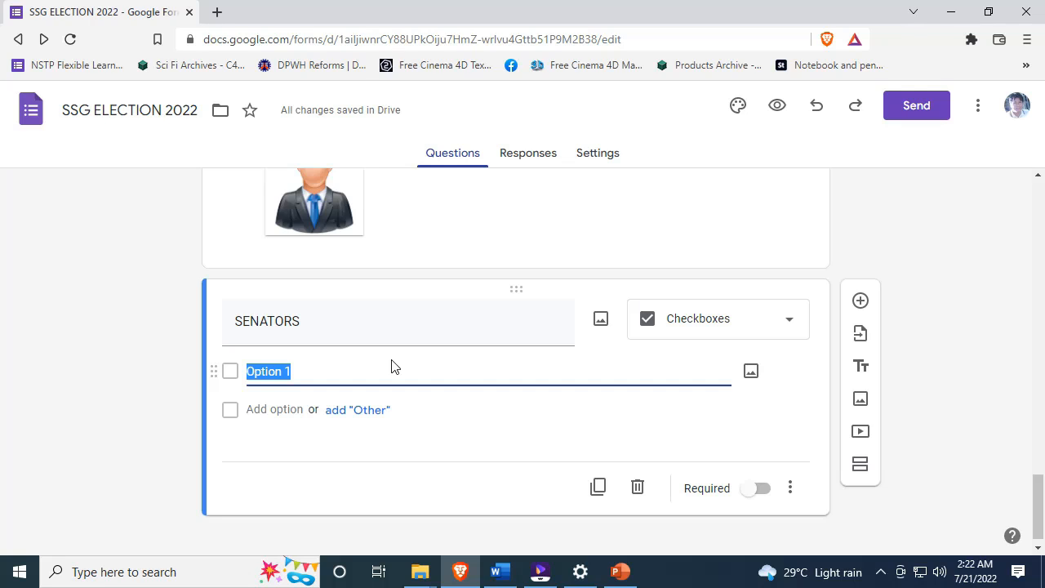
- Name the two SENATORS options BARRY ALLEN and BRUCE WAYNE
{"action": "left_click", "coordinate": [281, 413]}
{"action": "left_click", "coordinate": [280, 374]}
{"action": "left_click", "coordinate": [284, 404]}
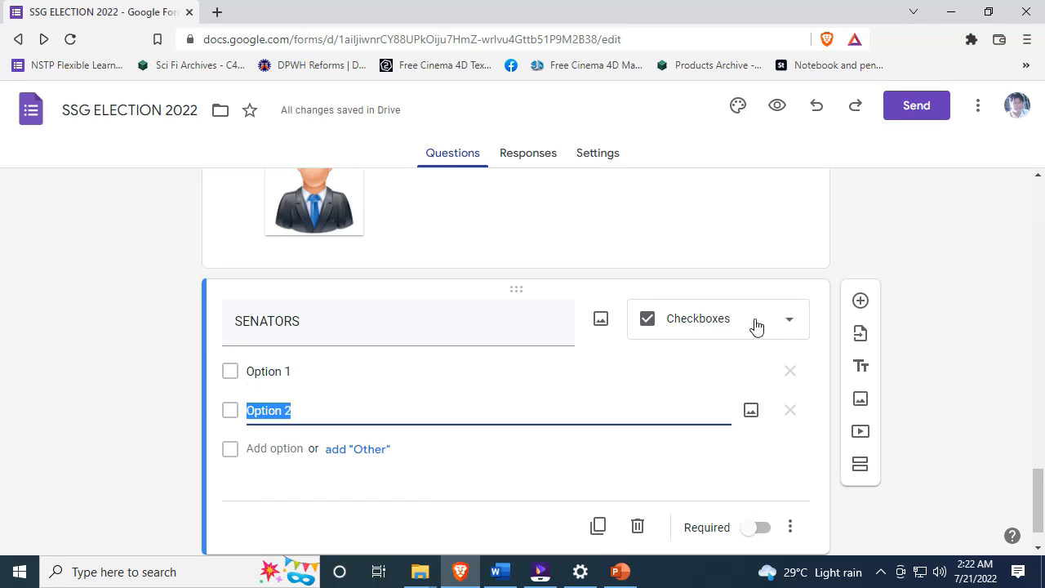
{"action": "left_click", "coordinate": [304, 375]}
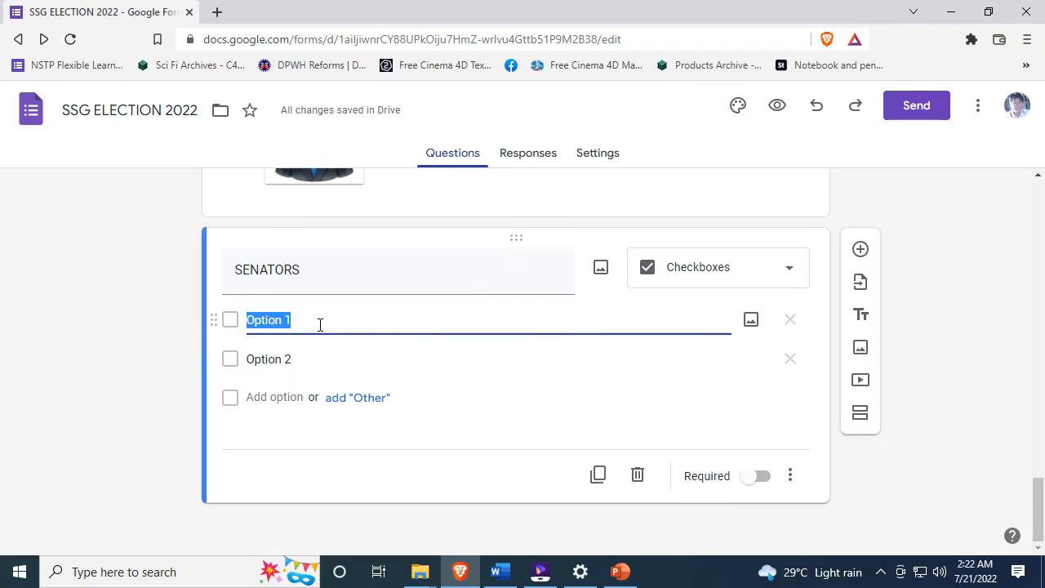
{"action": "type", "text": "BAR"}
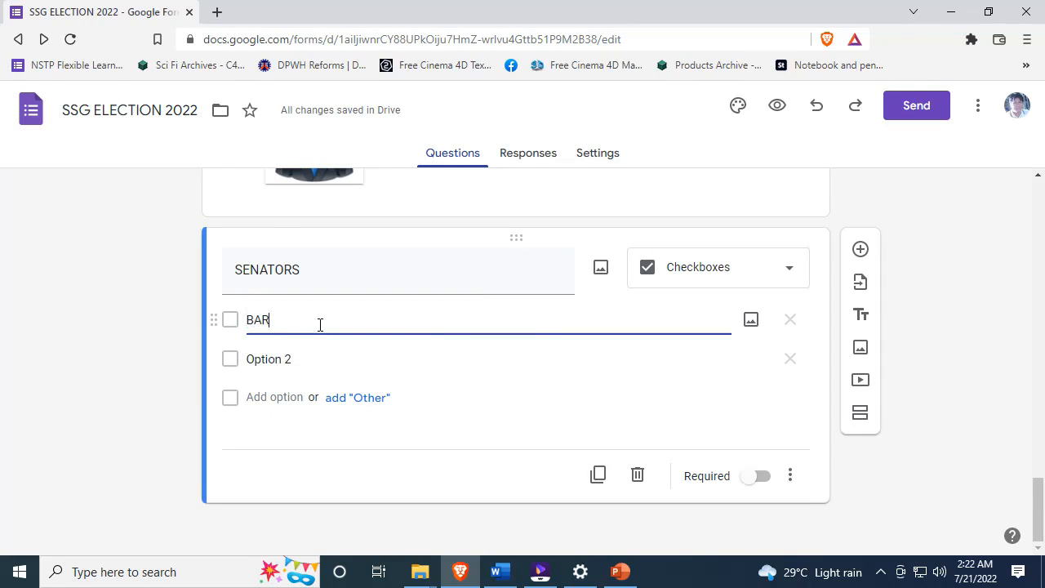
{"action": "type", "text": "RY ALLEN"}
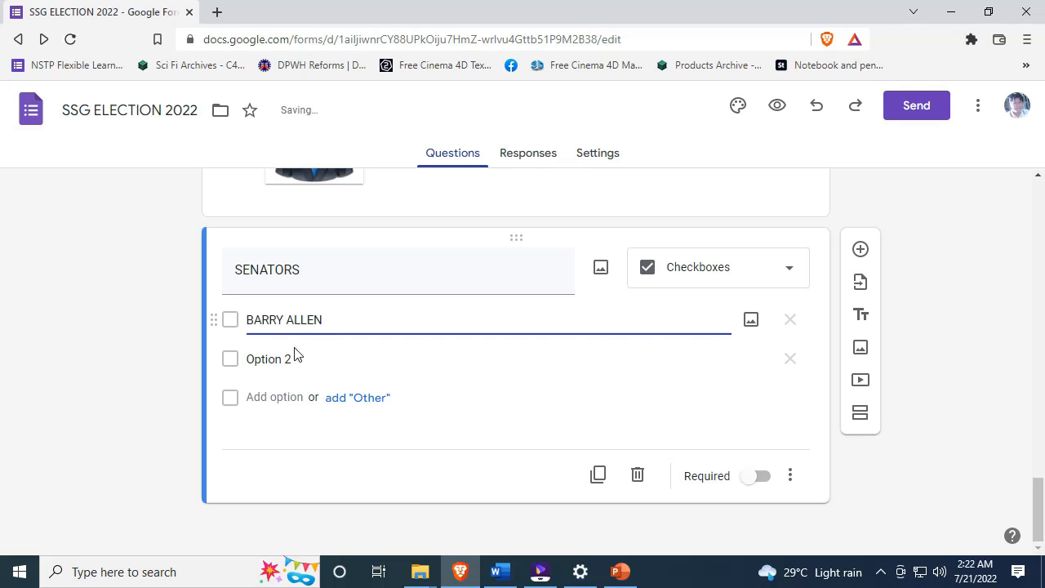
{"action": "left_click", "coordinate": [311, 357]}
{"action": "type", "text": "BRUCE WAYNE"}
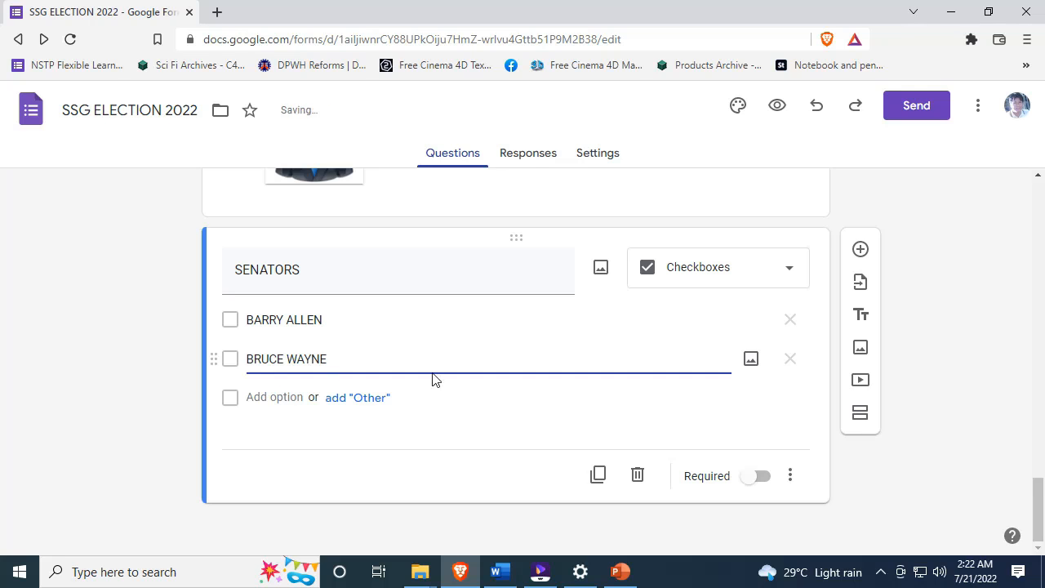
{"action": "left_click", "coordinate": [455, 318]}
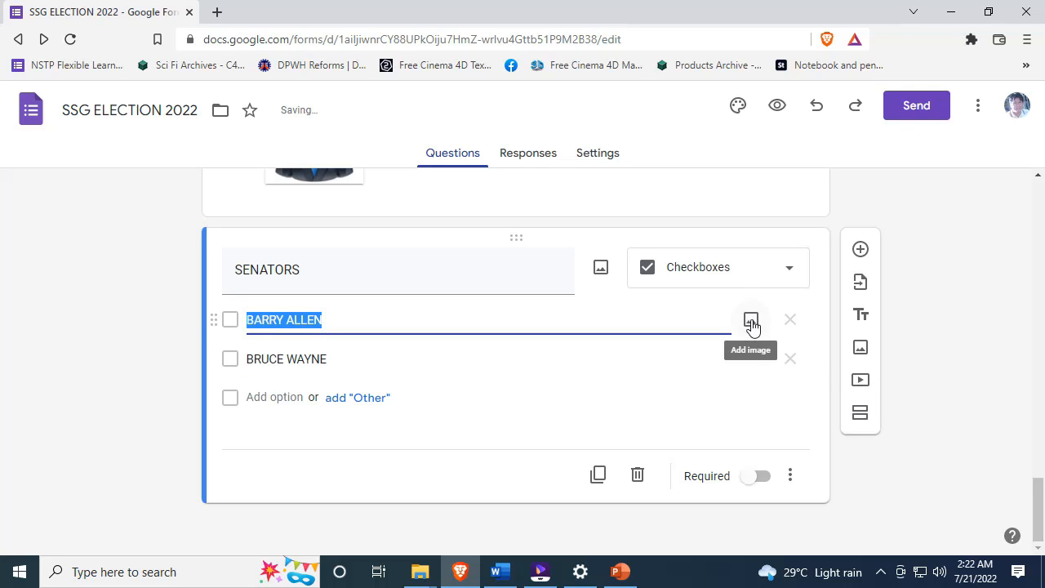
- Attach the man image to the BARRY ALLEN option
{"action": "left_click", "coordinate": [750, 321]}
{"action": "left_click", "coordinate": [509, 413]}
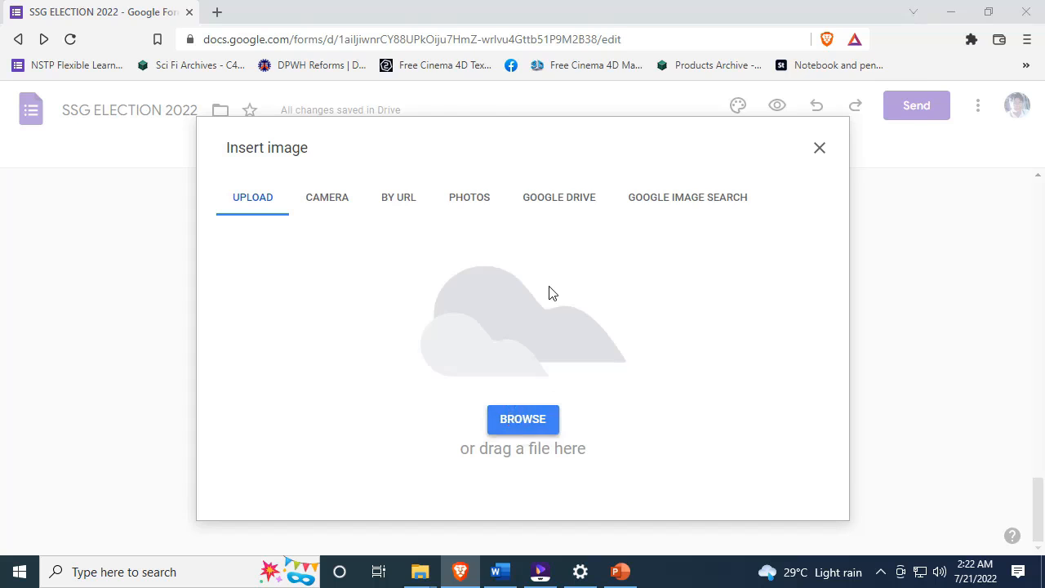
{"action": "left_click", "coordinate": [672, 425]}
{"action": "left_click", "coordinate": [795, 468]}
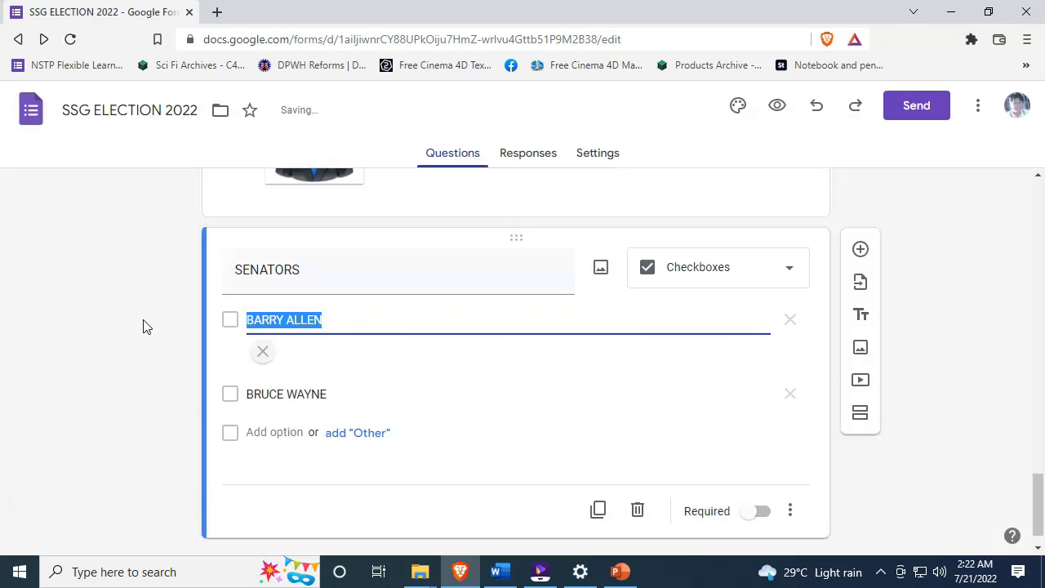
- Add a third answer option to the SENATORS question
{"action": "left_click", "coordinate": [322, 479]}
{"action": "scroll", "coordinate": [158, 415], "scroll_direction": "down", "scroll_amount": 2}
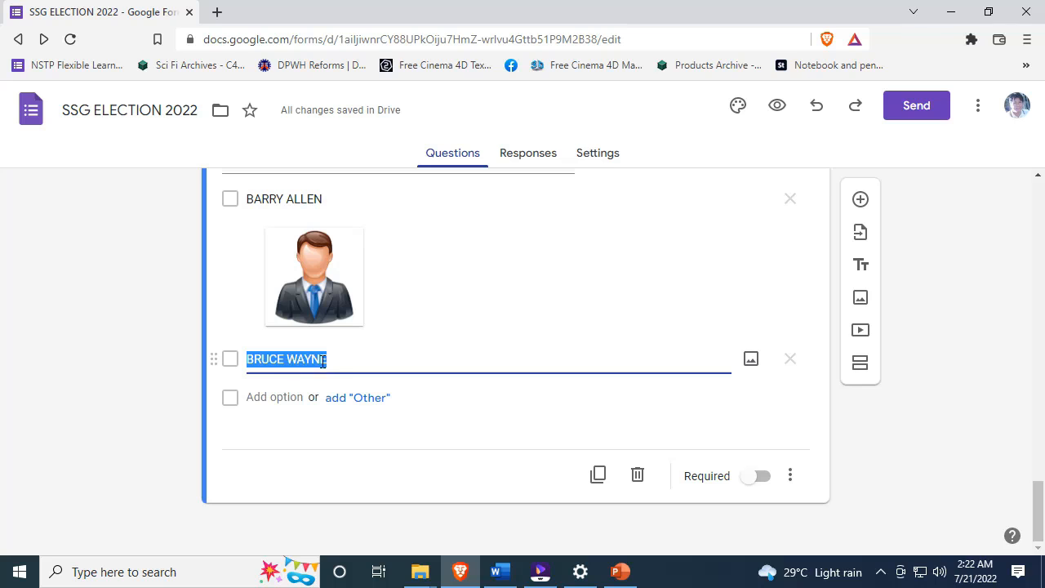
{"action": "left_click", "coordinate": [275, 398]}
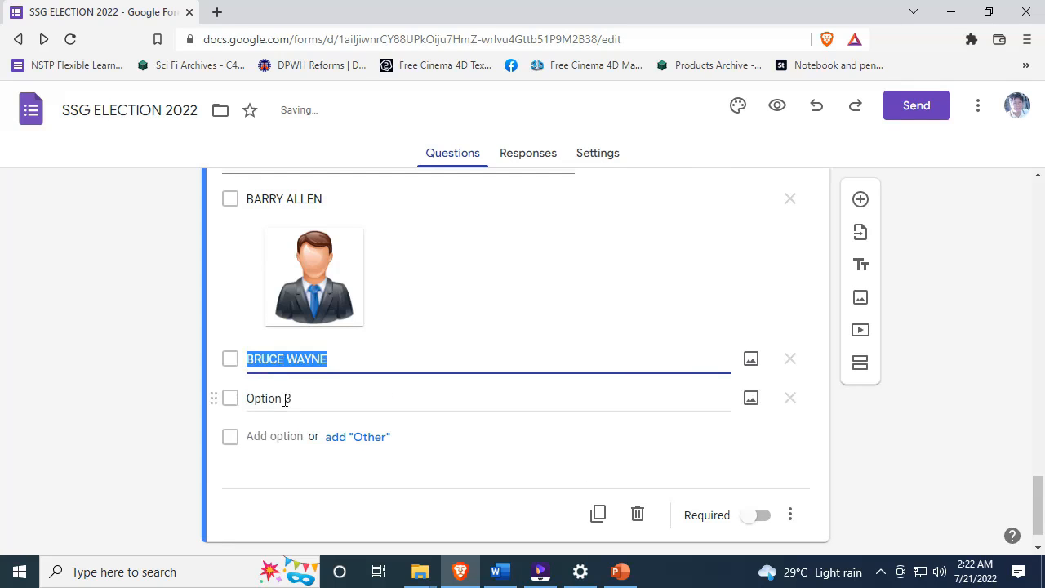
- Attach the man image to the BRUCE WAYNE option
{"action": "left_click", "coordinate": [749, 361]}
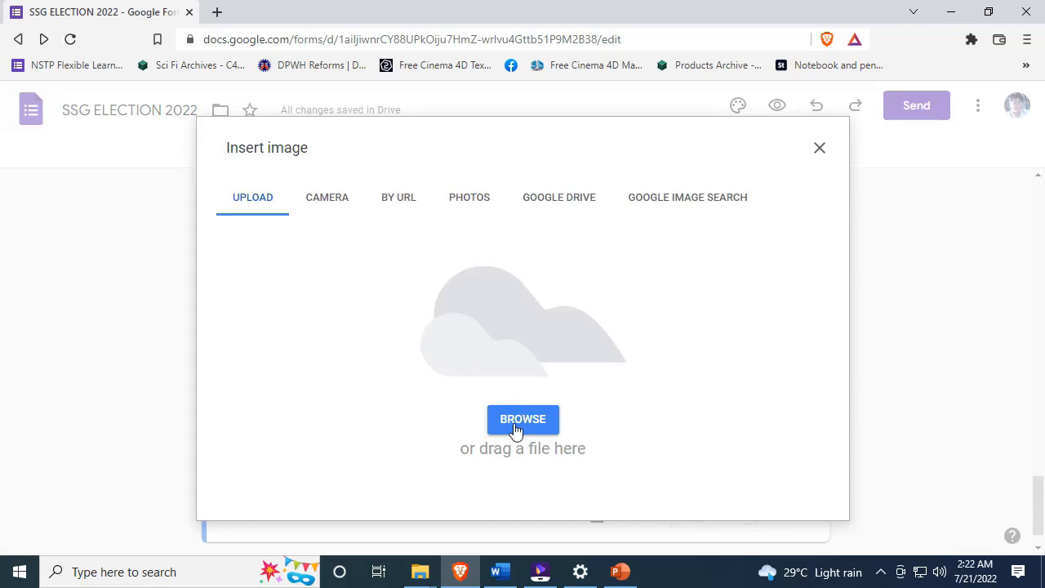
{"action": "left_click", "coordinate": [516, 422]}
{"action": "scroll", "coordinate": [737, 282], "scroll_direction": "down", "scroll_amount": 3}
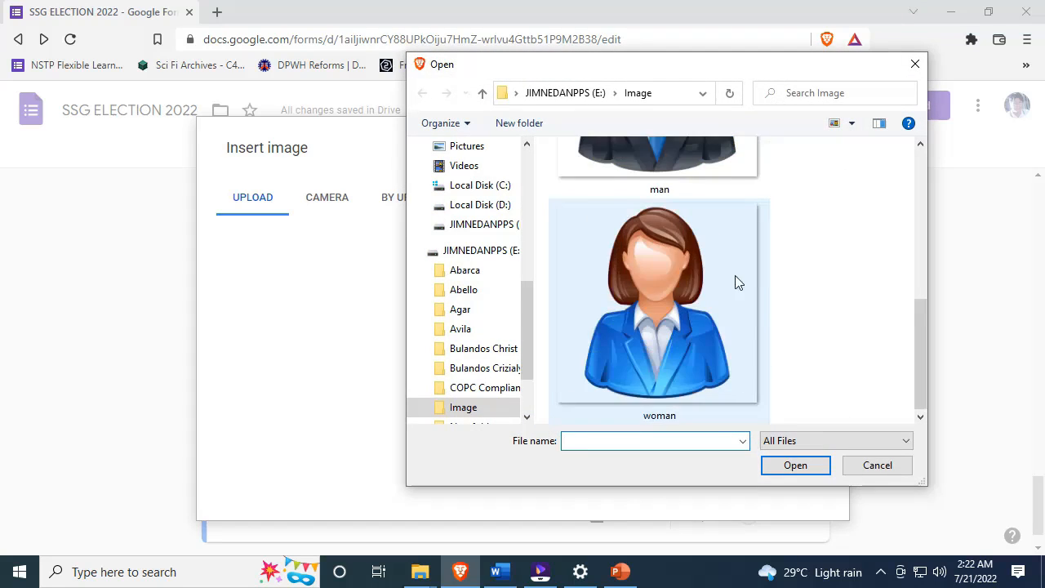
{"action": "scroll", "coordinate": [661, 260], "scroll_direction": "up", "scroll_amount": 1}
{"action": "left_click", "coordinate": [662, 242]}
{"action": "left_click", "coordinate": [793, 465]}
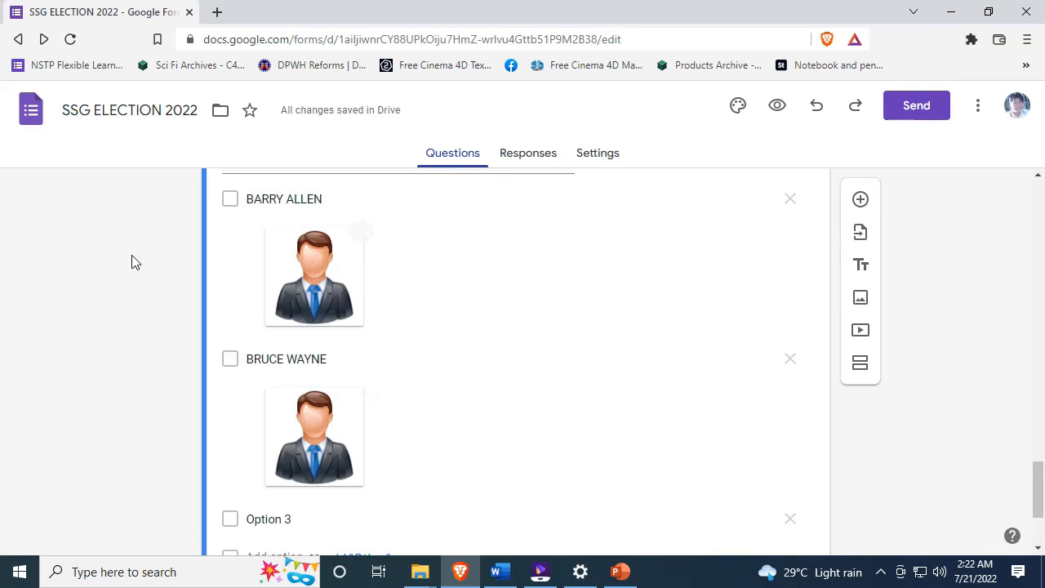
{"action": "scroll", "coordinate": [134, 261], "scroll_direction": "down", "scroll_amount": 1}
{"action": "scroll", "coordinate": [134, 261], "scroll_direction": "up", "scroll_amount": 10}
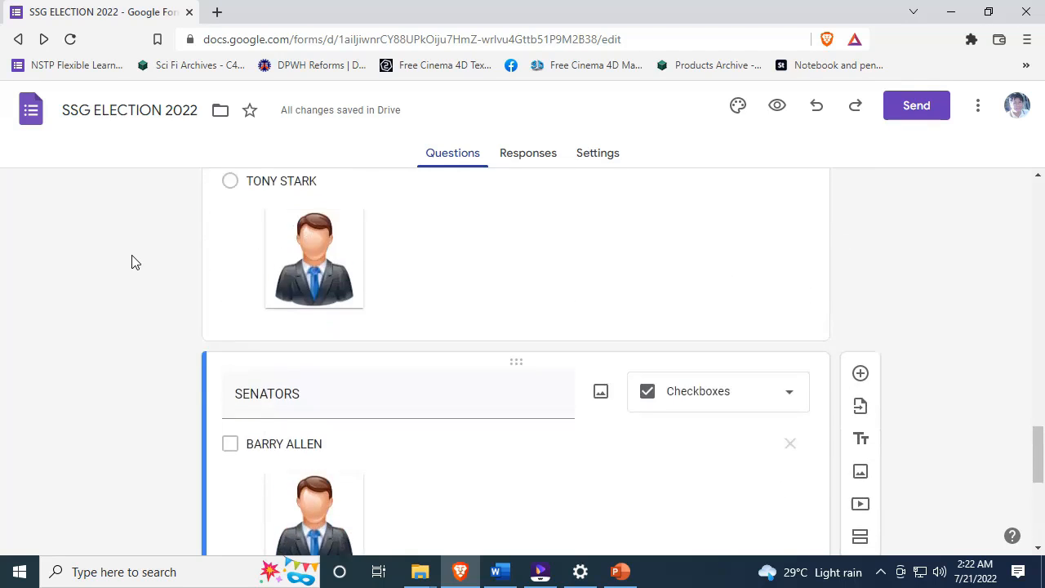
{"action": "scroll", "coordinate": [135, 261], "scroll_direction": "up", "scroll_amount": 8}
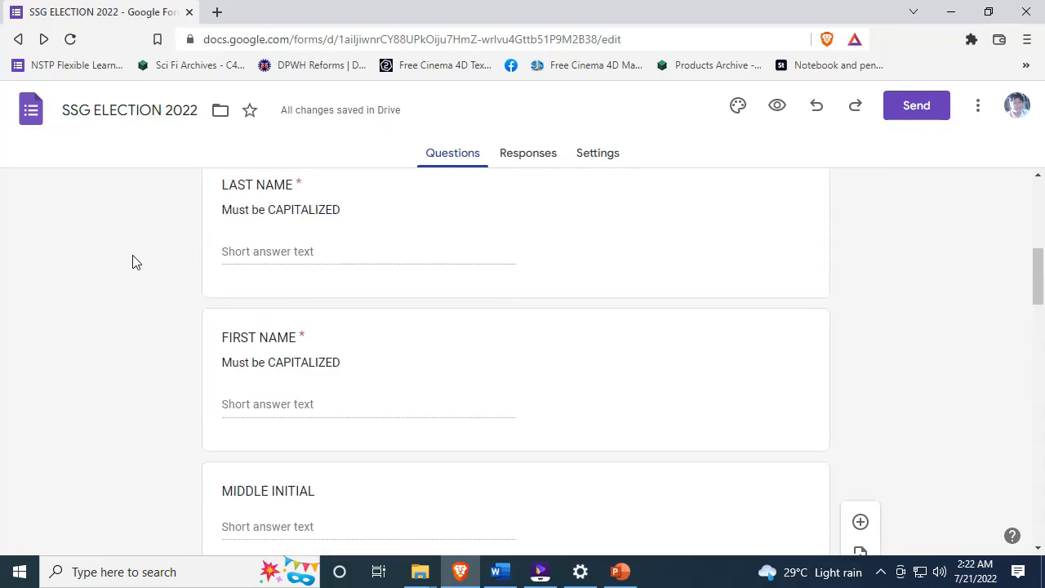
{"action": "scroll", "coordinate": [135, 262], "scroll_direction": "down", "scroll_amount": 4}
{"action": "scroll", "coordinate": [135, 262], "scroll_direction": "down", "scroll_amount": 1}
{"action": "scroll", "coordinate": [136, 261], "scroll_direction": "down", "scroll_amount": 15}
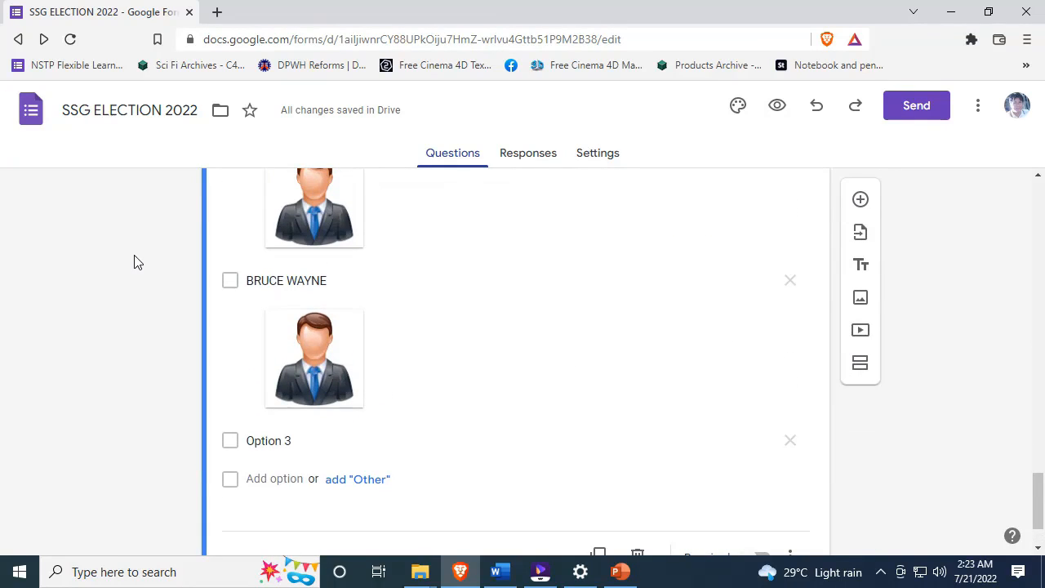
- Rename BRUCE WAYNE to BRUCE BANNER and Option 3 to CLINT BARTON, then review the list
{"action": "left_click", "coordinate": [298, 277]}
{"action": "double_click", "coordinate": [300, 280]}
{"action": "type", "text": "BANNER"}
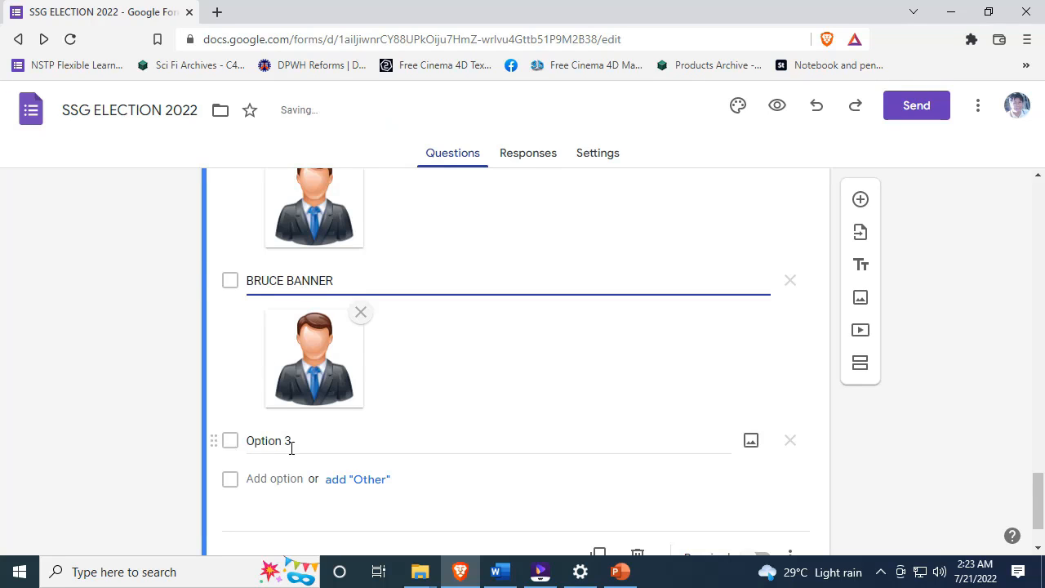
{"action": "left_click", "coordinate": [291, 442]}
{"action": "type", "text": "CLINT BARTON"}
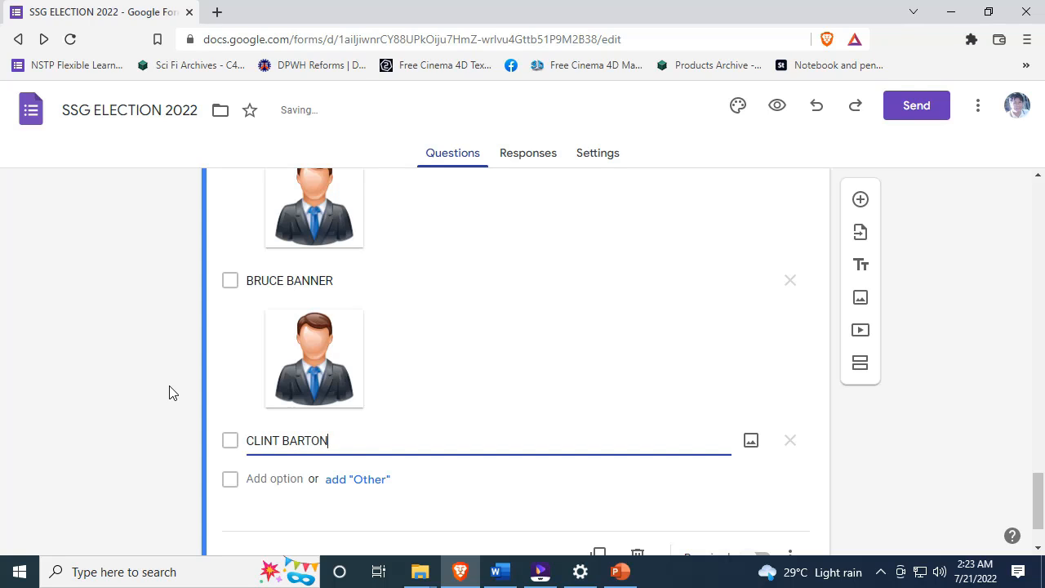
{"action": "left_click", "coordinate": [415, 419]}
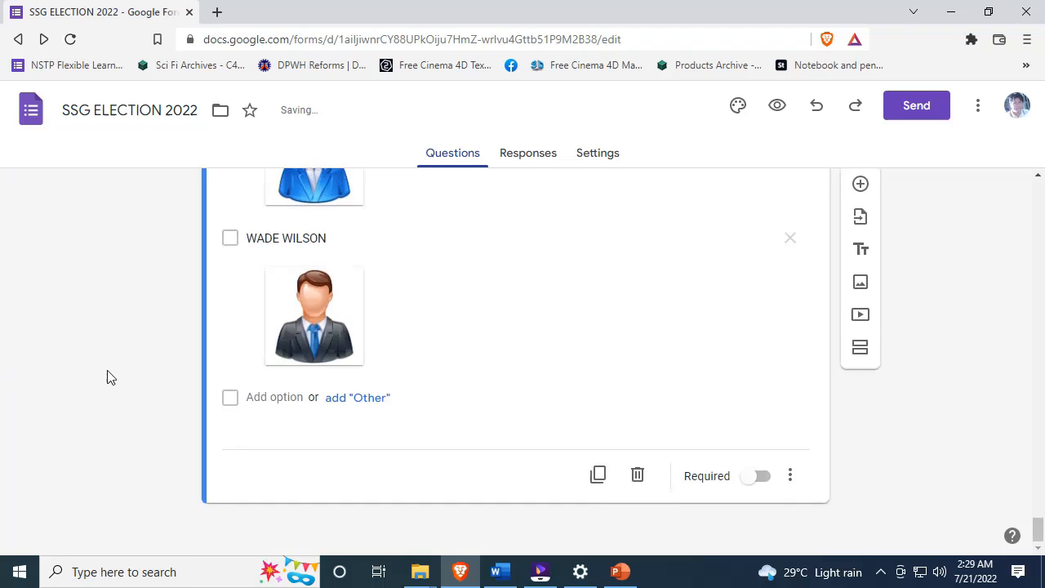
{"action": "scroll", "coordinate": [109, 376], "scroll_direction": "up", "scroll_amount": 3}
{"action": "scroll", "coordinate": [110, 376], "scroll_direction": "up", "scroll_amount": 20}
{"action": "scroll", "coordinate": [109, 375], "scroll_direction": "up", "scroll_amount": 10}
{"action": "scroll", "coordinate": [136, 312], "scroll_direction": "down", "scroll_amount": 7}
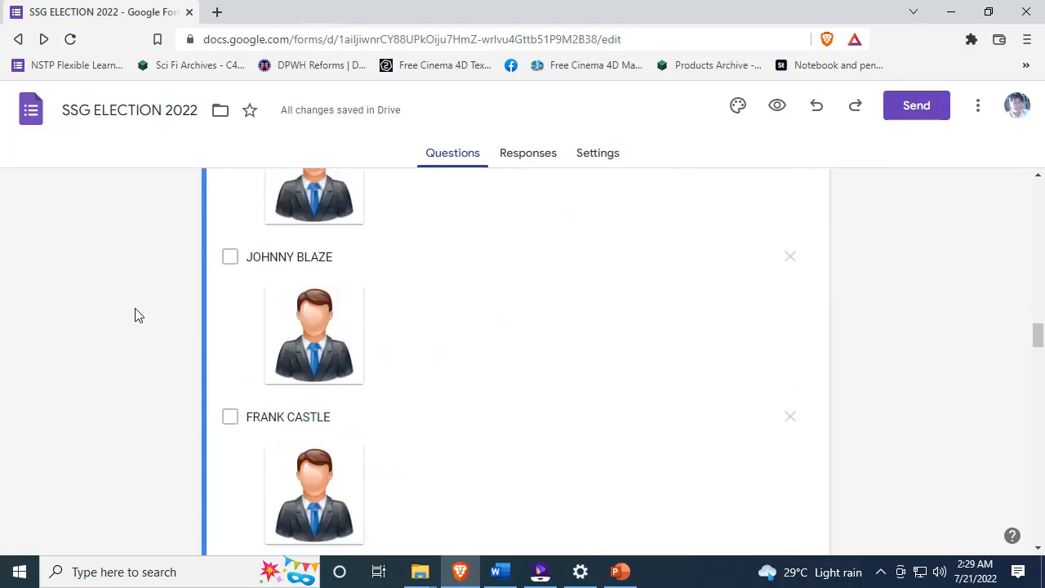
{"action": "scroll", "coordinate": [134, 313], "scroll_direction": "down", "scroll_amount": 5}
{"action": "scroll", "coordinate": [352, 309], "scroll_direction": "down", "scroll_amount": 5}
{"action": "scroll", "coordinate": [352, 310], "scroll_direction": "down", "scroll_amount": 15}
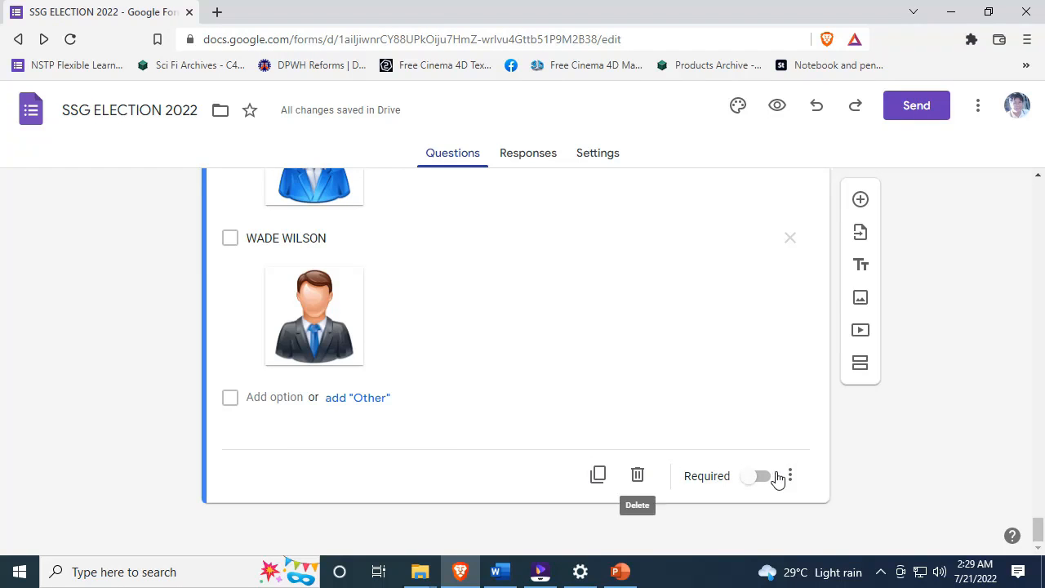
{"action": "scroll", "coordinate": [434, 317], "scroll_direction": "up", "scroll_amount": 5}
{"action": "scroll", "coordinate": [434, 317], "scroll_direction": "up", "scroll_amount": 15}
{"action": "scroll", "coordinate": [438, 318], "scroll_direction": "up", "scroll_amount": 15}
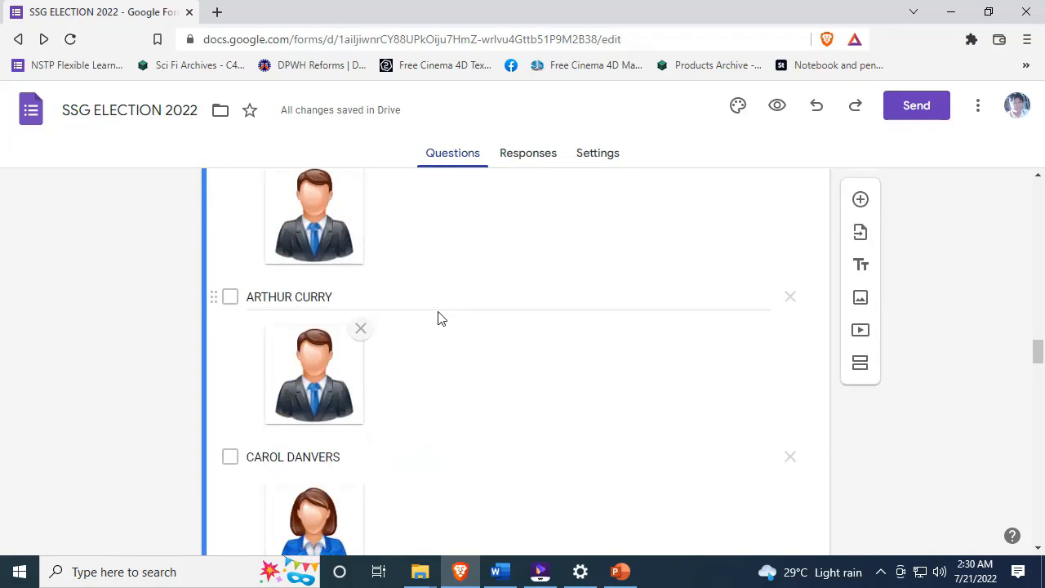
{"action": "scroll", "coordinate": [438, 317], "scroll_direction": "up", "scroll_amount": 15}
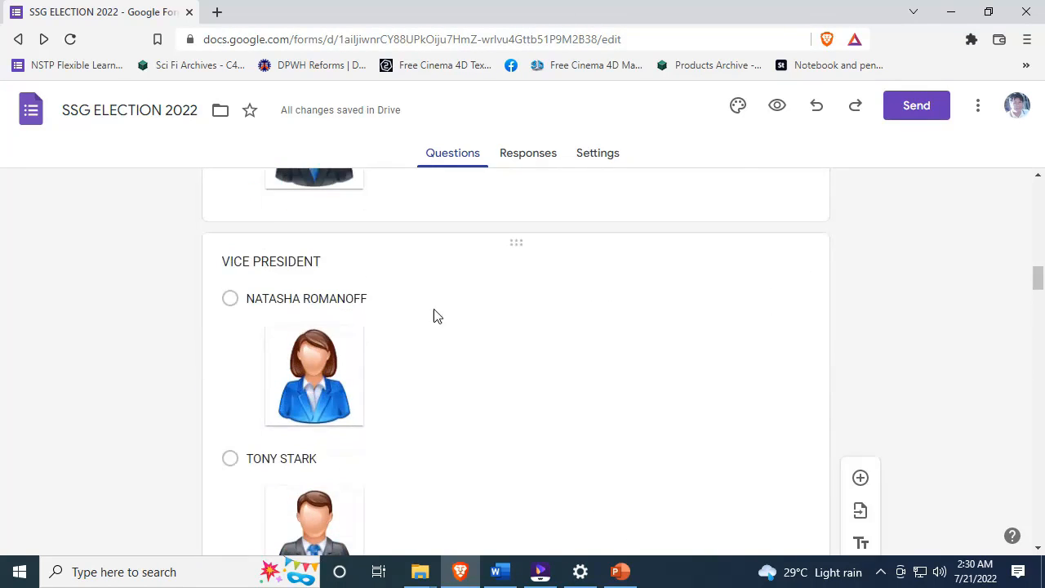
{"action": "scroll", "coordinate": [316, 332], "scroll_direction": "up", "scroll_amount": 3}
{"action": "scroll", "coordinate": [360, 294], "scroll_direction": "up", "scroll_amount": 3}
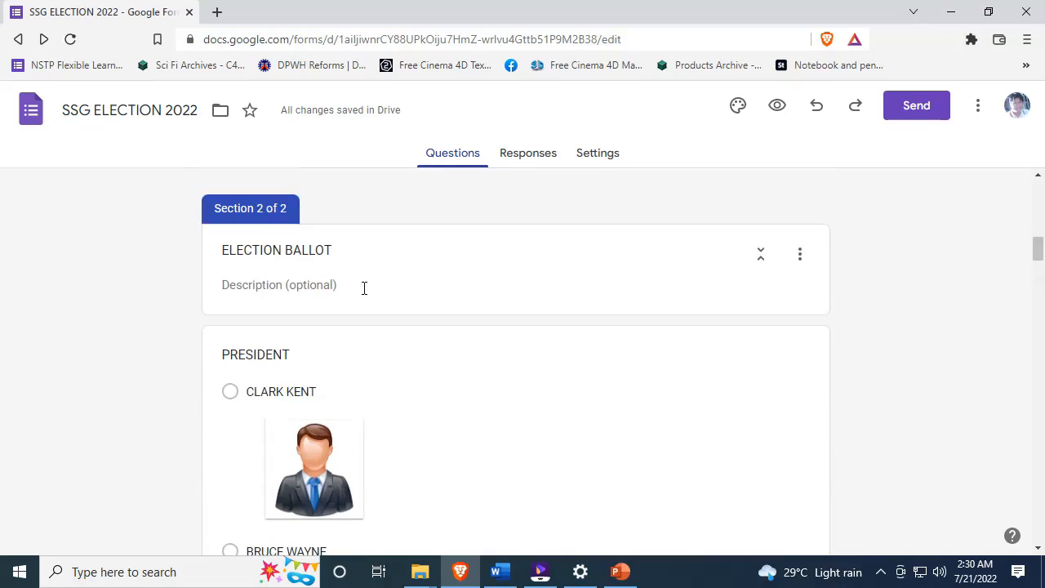
{"action": "scroll", "coordinate": [365, 288], "scroll_direction": "down", "scroll_amount": 6}
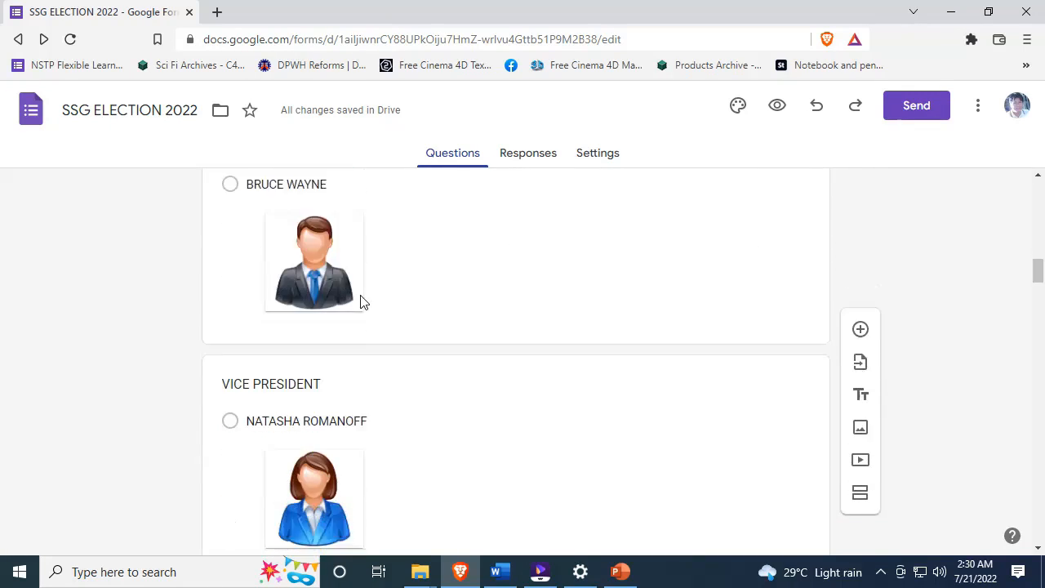
{"action": "scroll", "coordinate": [401, 319], "scroll_direction": "up", "scroll_amount": 5}
{"action": "scroll", "coordinate": [401, 319], "scroll_direction": "down", "scroll_amount": 10}
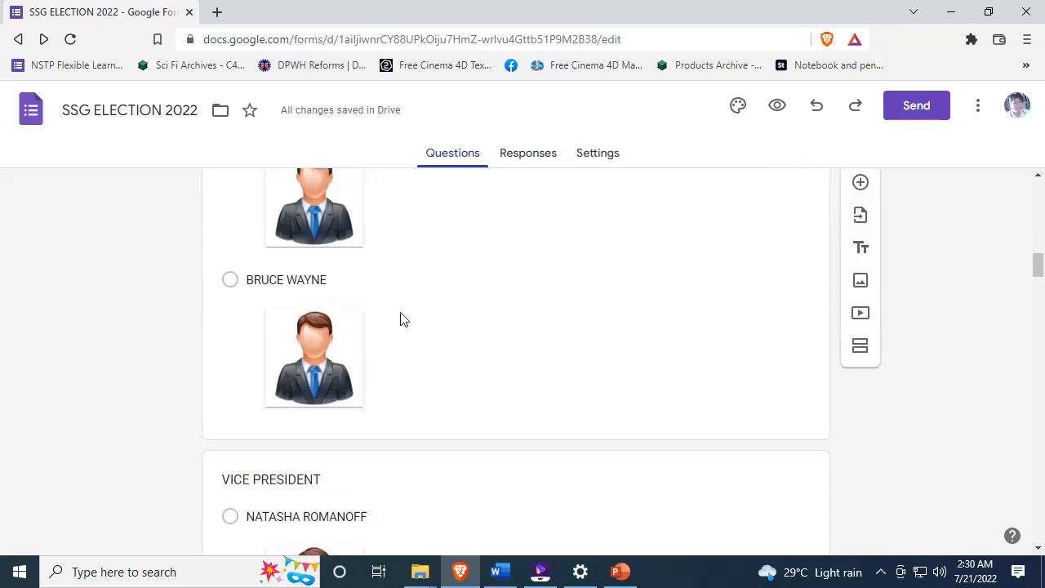
{"action": "scroll", "coordinate": [401, 319], "scroll_direction": "down", "scroll_amount": 18}
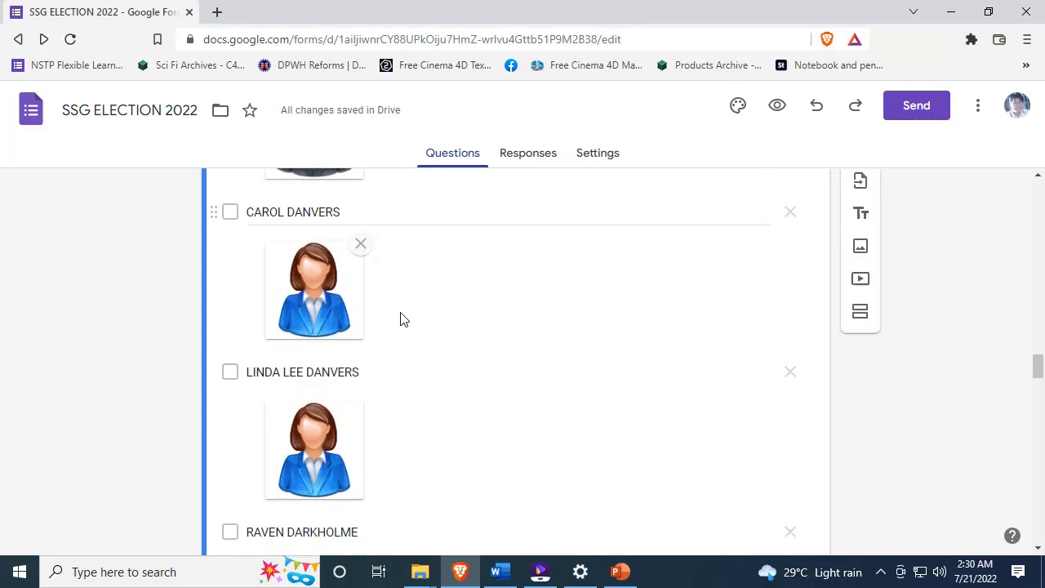
{"action": "scroll", "coordinate": [401, 319], "scroll_direction": "down", "scroll_amount": 20}
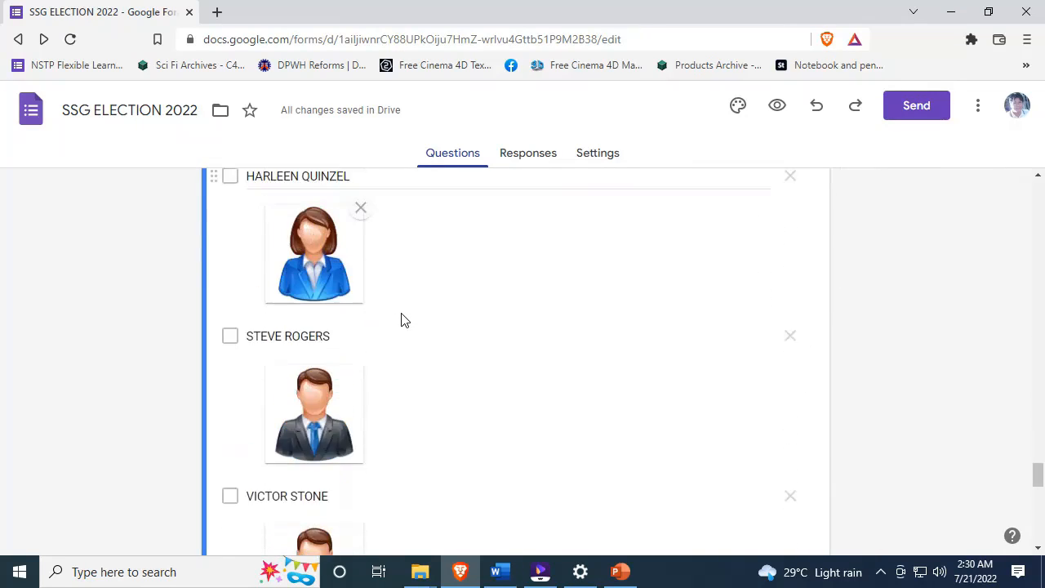
- Make the SENATORS question required and turn on response validation
{"action": "scroll", "coordinate": [401, 320], "scroll_direction": "down", "scroll_amount": 4}
{"action": "left_click", "coordinate": [768, 477]}
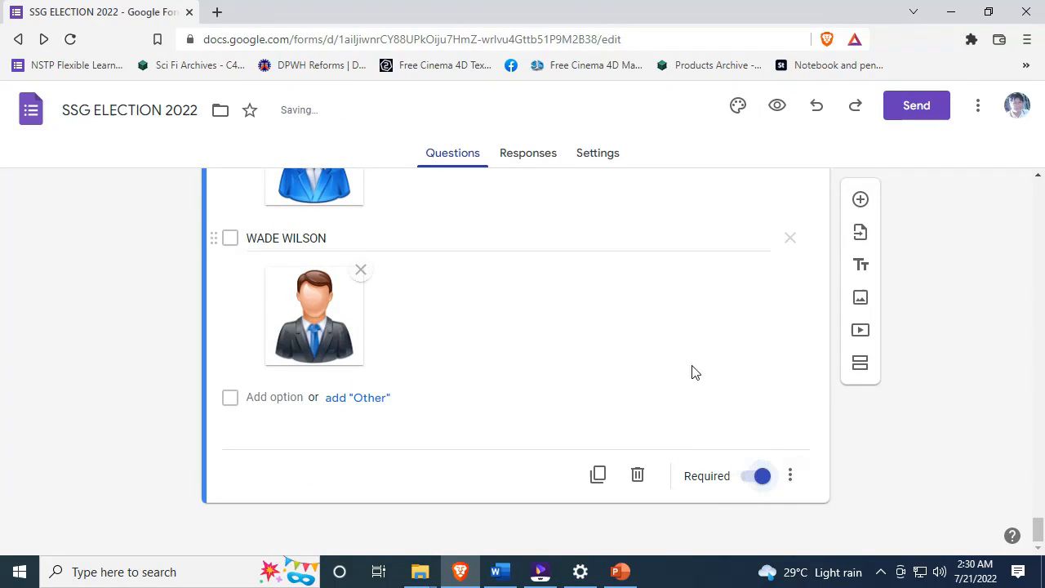
{"action": "left_click", "coordinate": [791, 476]}
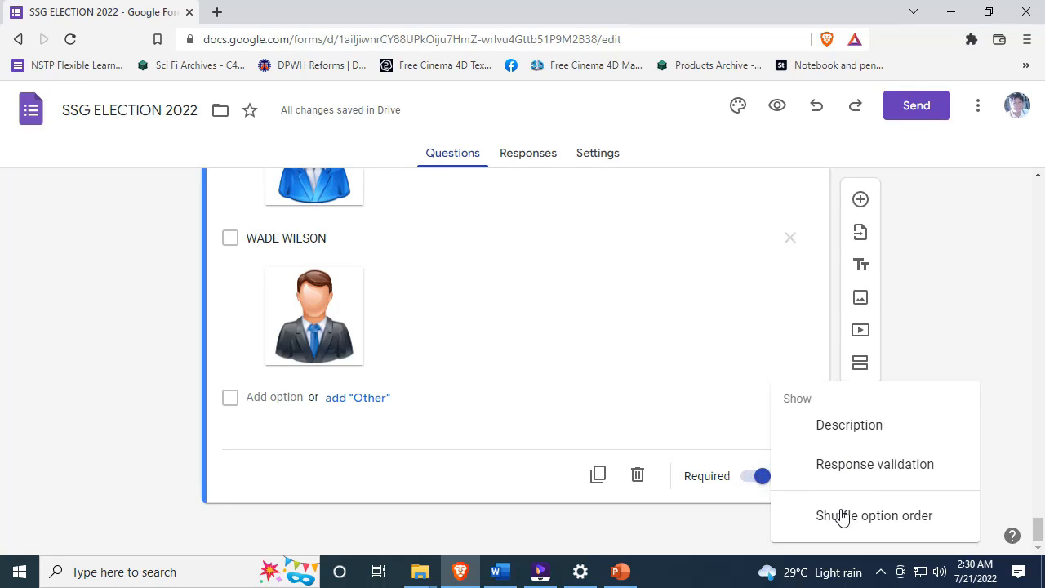
{"action": "left_click", "coordinate": [166, 362]}
{"action": "left_click", "coordinate": [791, 479]}
{"action": "left_click", "coordinate": [842, 465]}
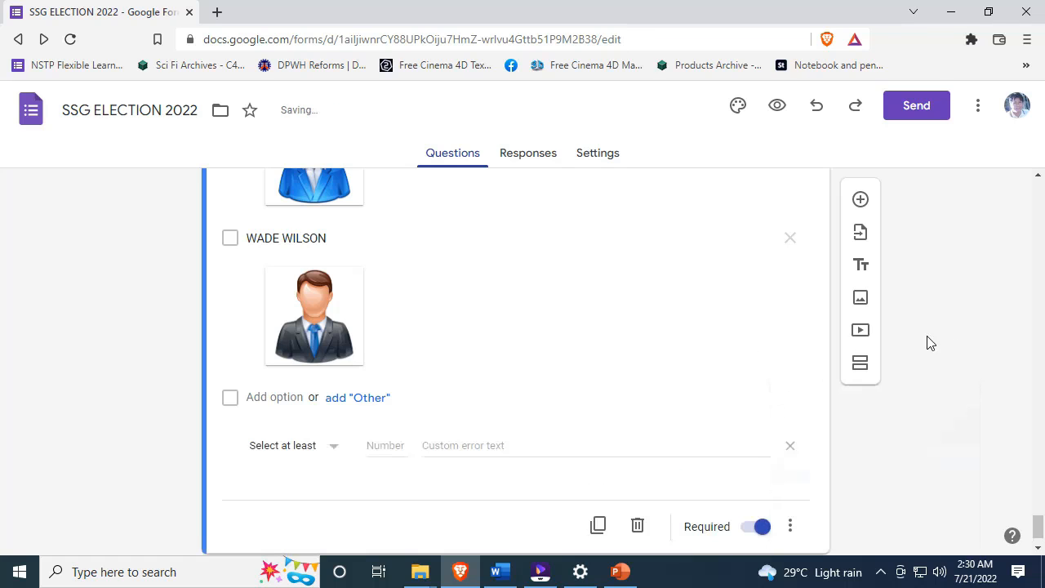
{"action": "left_click", "coordinate": [794, 527]}
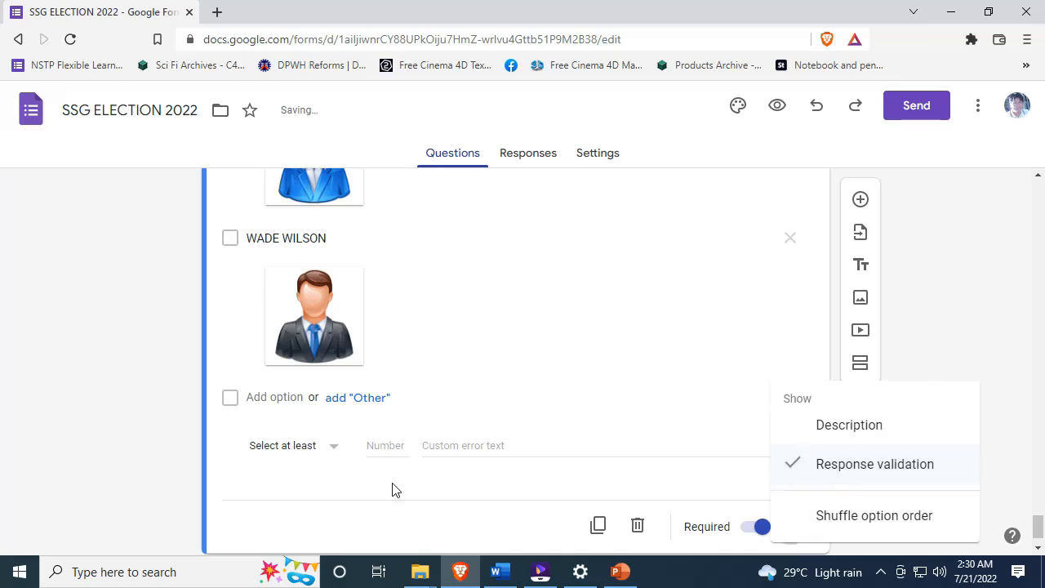
{"action": "left_click", "coordinate": [129, 433]}
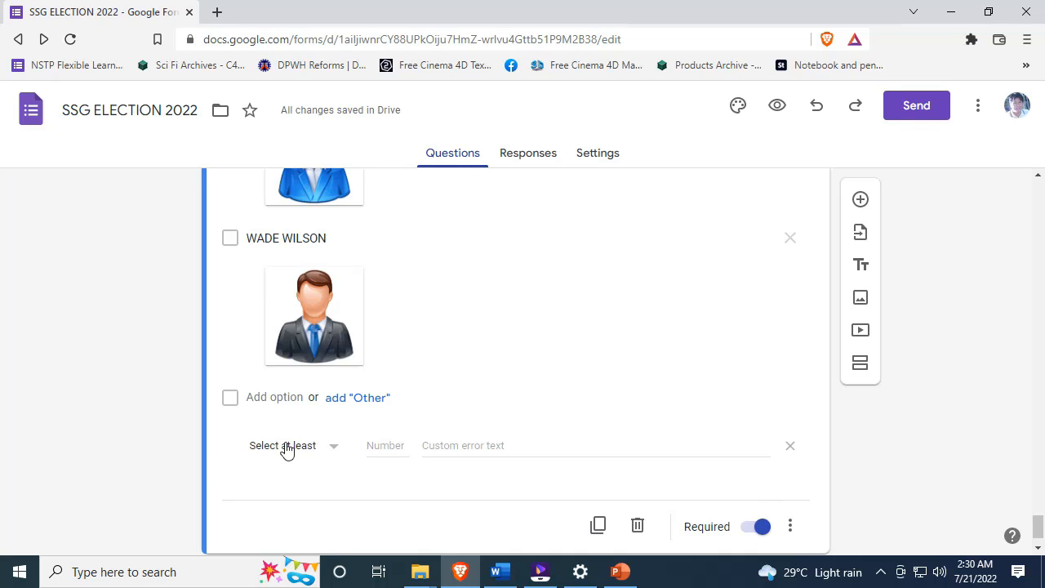
- Set the validation rule to Select at most 12
{"action": "left_click", "coordinate": [300, 449]}
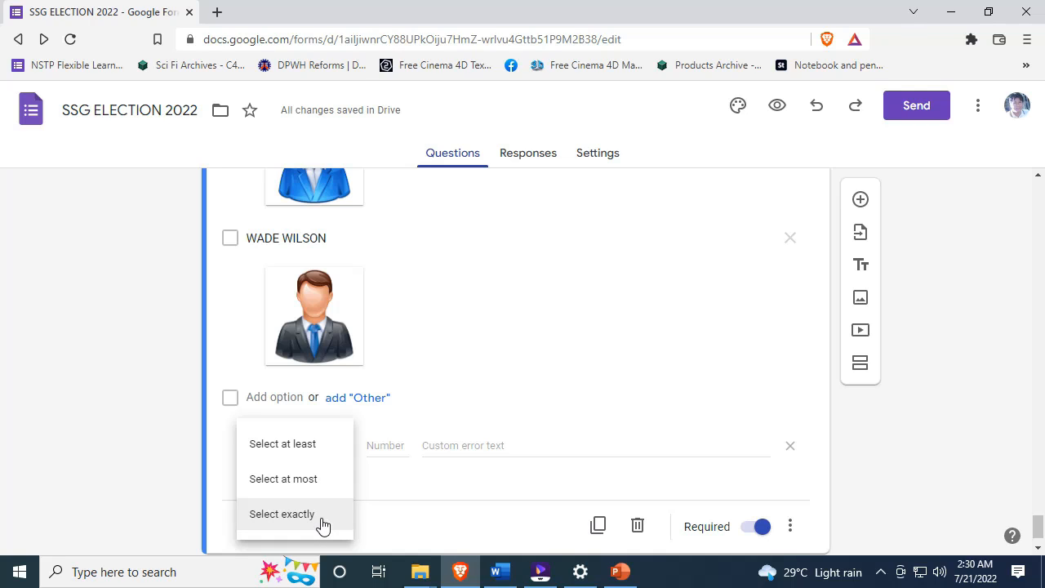
{"action": "left_click", "coordinate": [372, 446]}
{"action": "type", "text": "12"}
{"action": "left_click", "coordinate": [317, 451]}
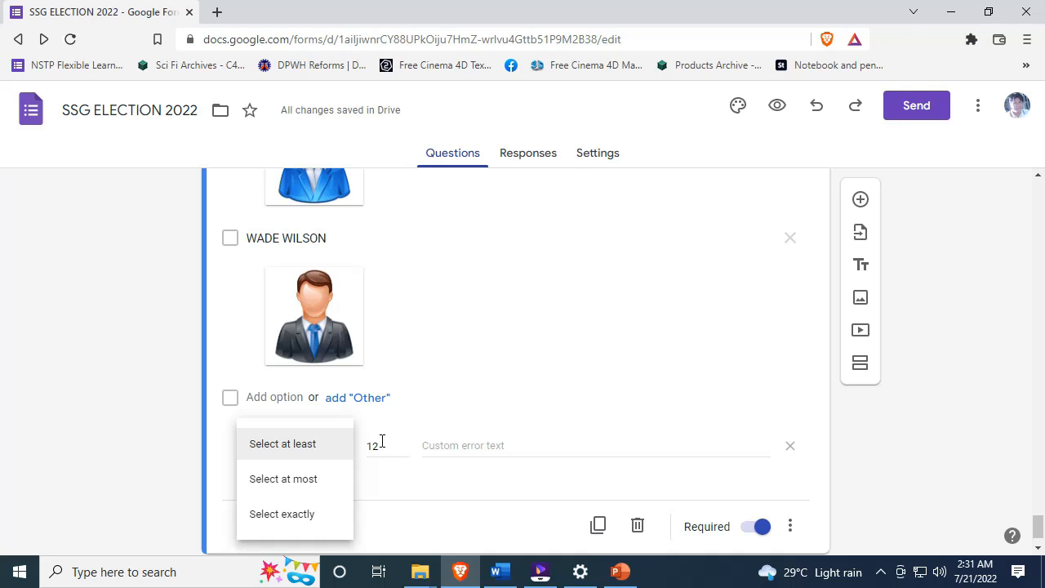
{"action": "left_click", "coordinate": [296, 481]}
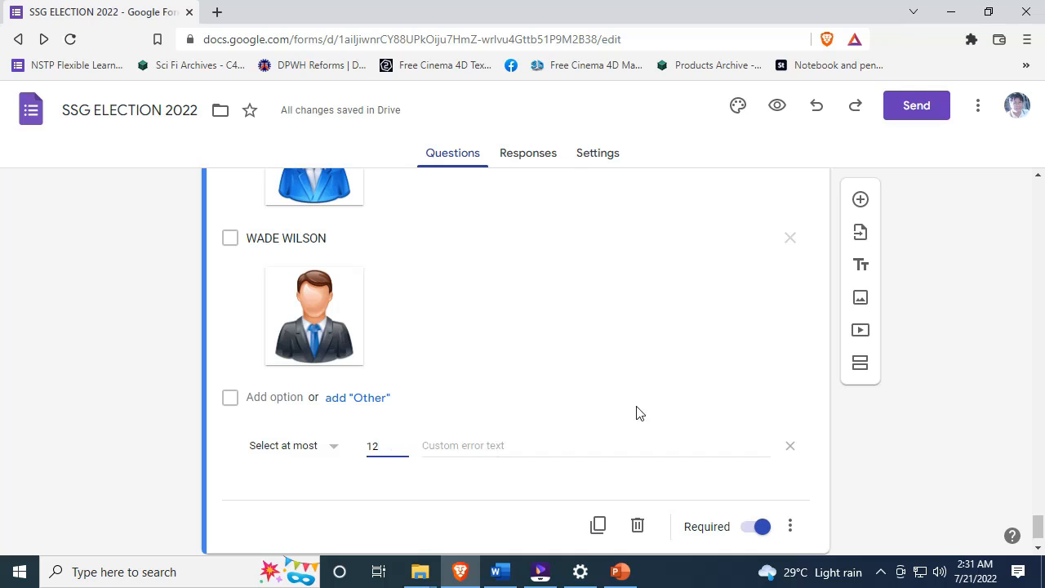
- Enter the custom error text 'You can only choose 12 candidates for this position'
{"action": "left_click", "coordinate": [535, 447]}
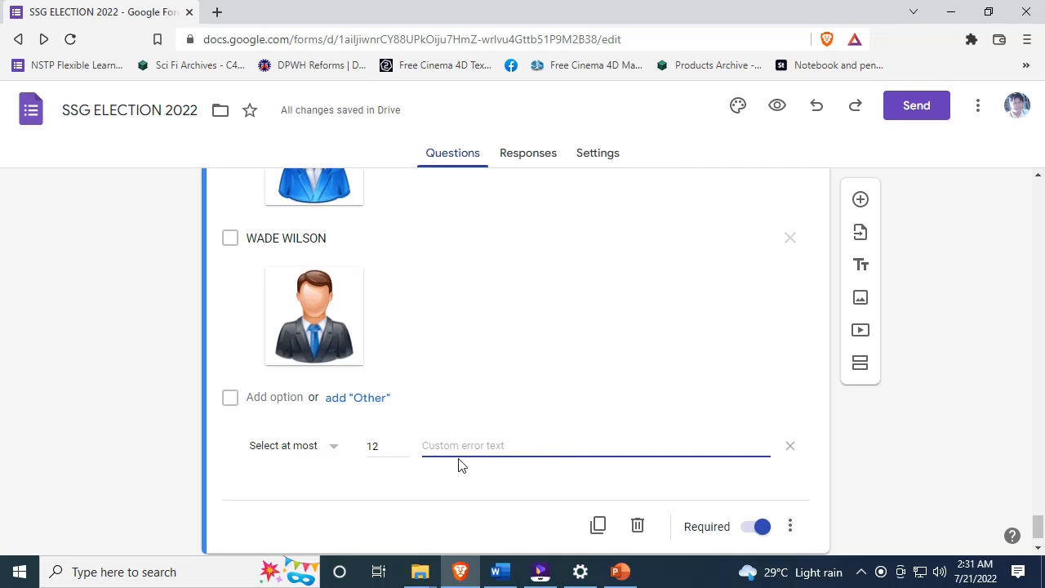
{"action": "type", "text": "You can only v"}
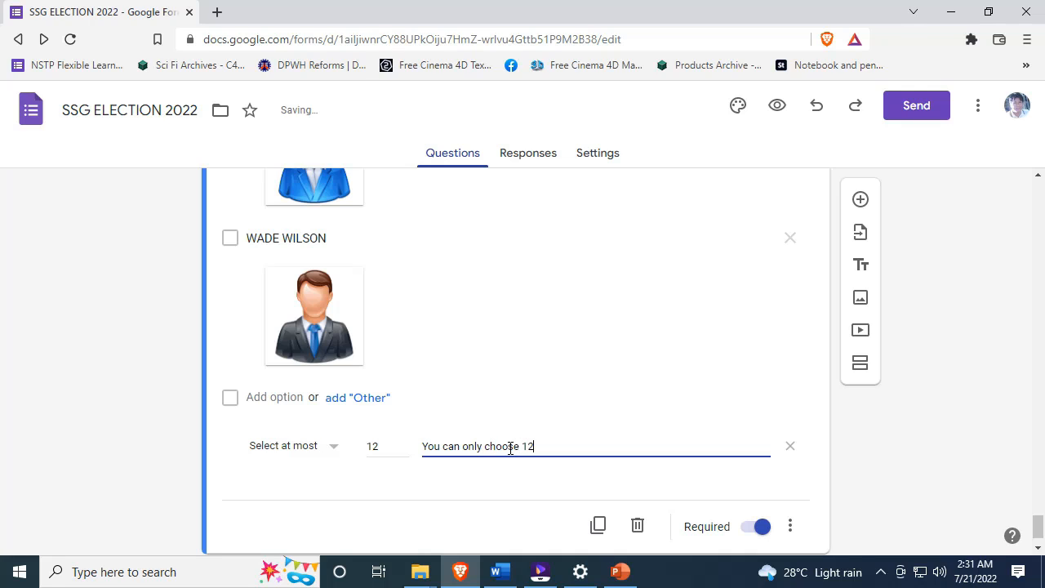
{"action": "key", "text": "BackSpace"}
{"action": "type", "text": "da"}
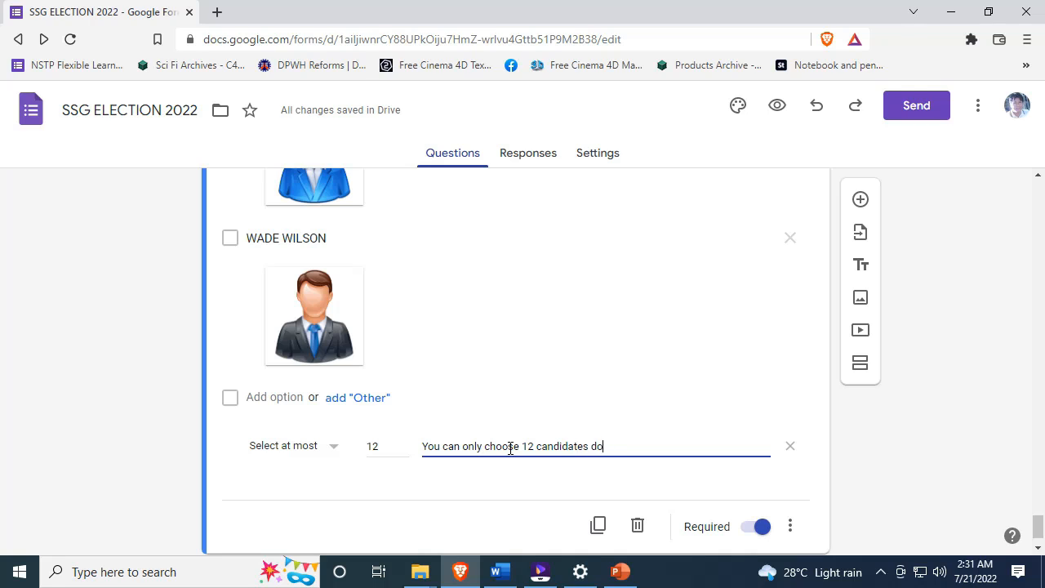
{"action": "type", "text": "tes for this position"}
{"action": "scroll", "coordinate": [534, 399], "scroll_direction": "down", "scroll_amount": 1}
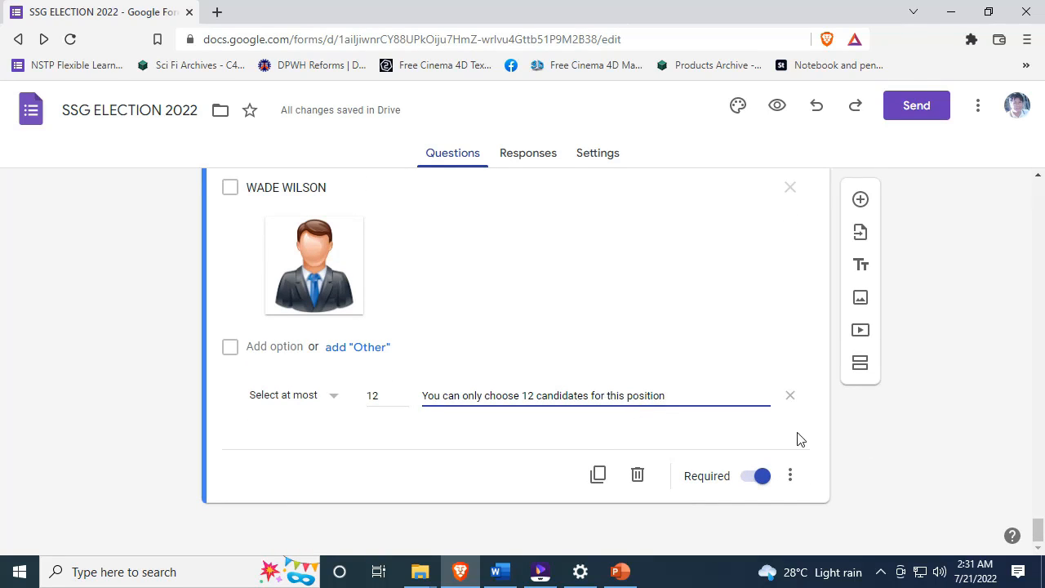
{"action": "scroll", "coordinate": [618, 322], "scroll_direction": "up", "scroll_amount": 4}
- Go to the Responses tab and toggle Accepting responses off and back on
{"action": "scroll", "coordinate": [616, 318], "scroll_direction": "up", "scroll_amount": 15}
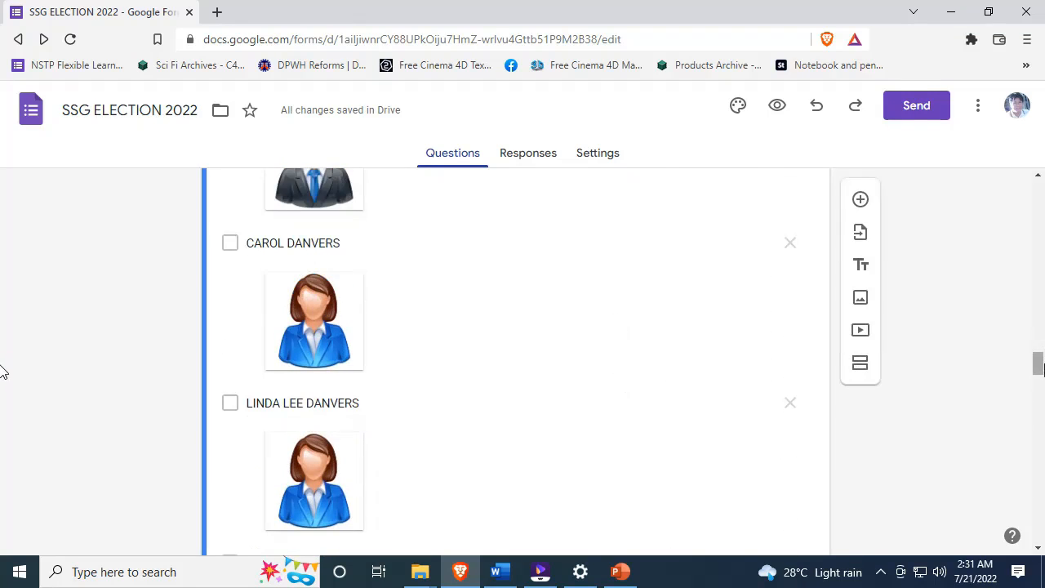
{"action": "scroll", "coordinate": [3, 372], "scroll_direction": "up", "scroll_amount": 10}
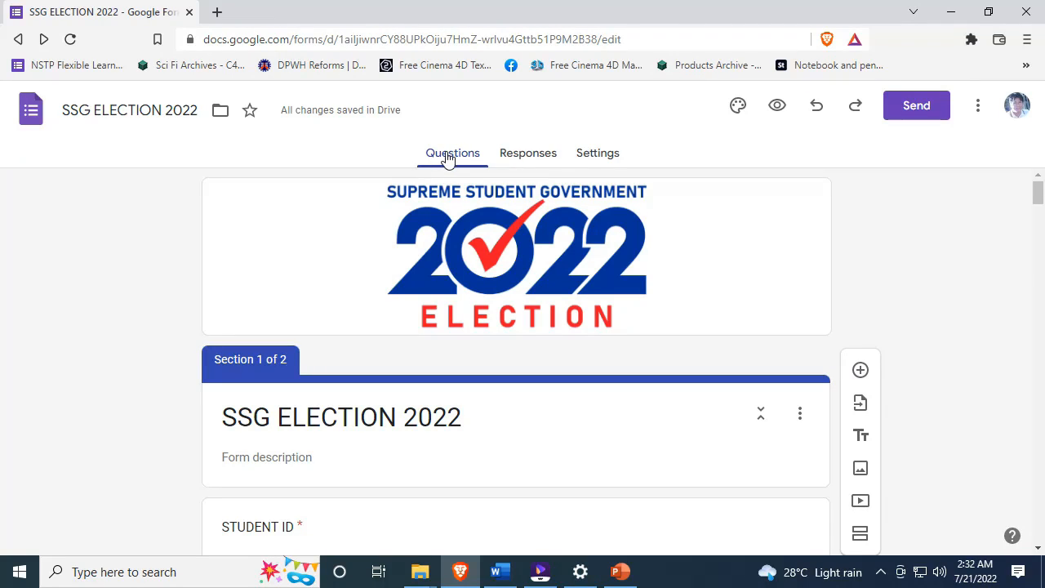
{"action": "left_click", "coordinate": [527, 160]}
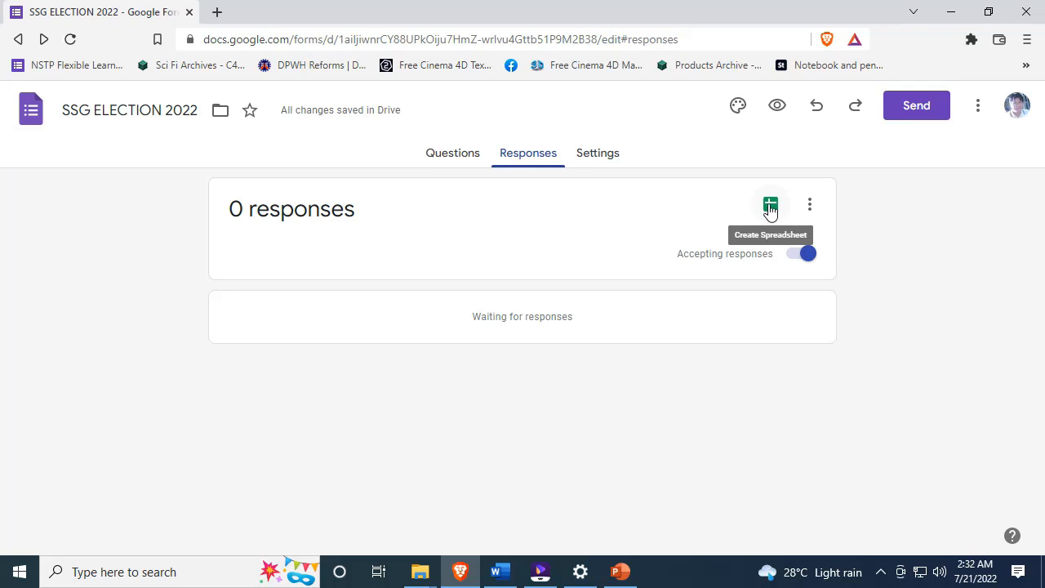
{"action": "left_click", "coordinate": [789, 258]}
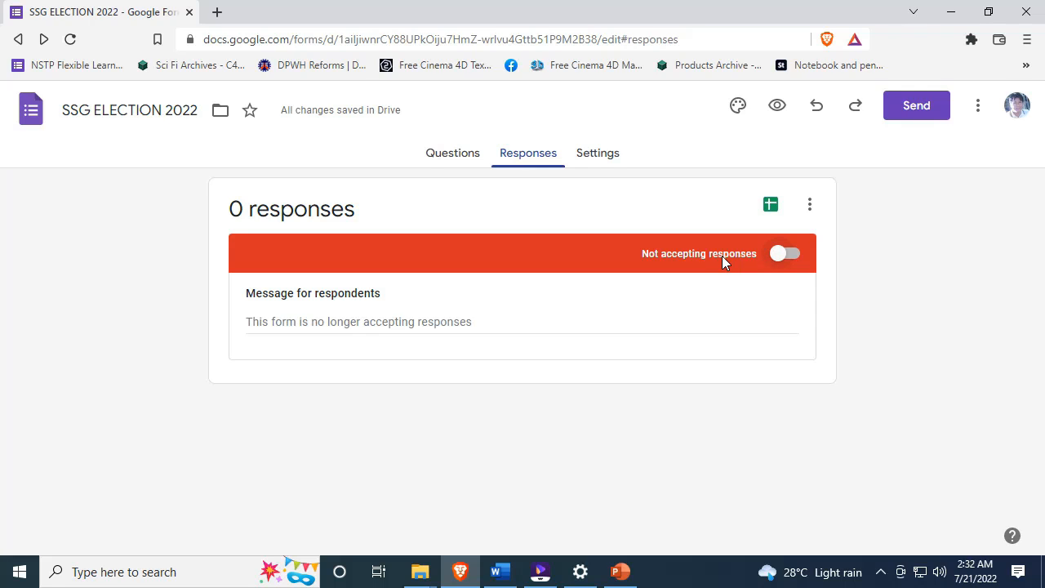
{"action": "left_click", "coordinate": [785, 256]}
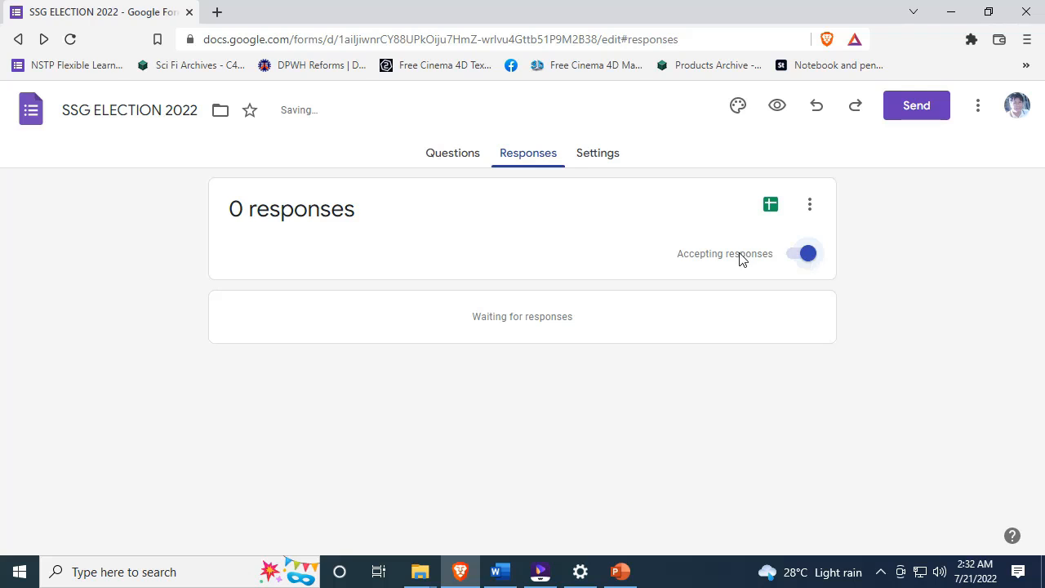
- Create a new linked spreadsheet with the default name 'SSG ELECTION 2022 (Responses)'
{"action": "left_click", "coordinate": [773, 213]}
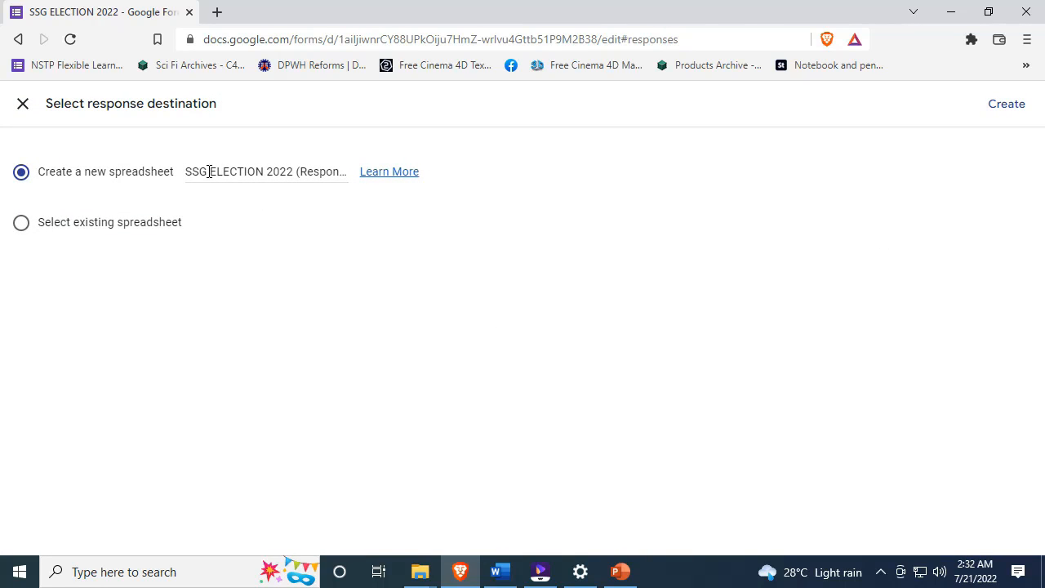
{"action": "left_click_drag", "start_coordinate": [187, 173], "coordinate": [355, 181]}
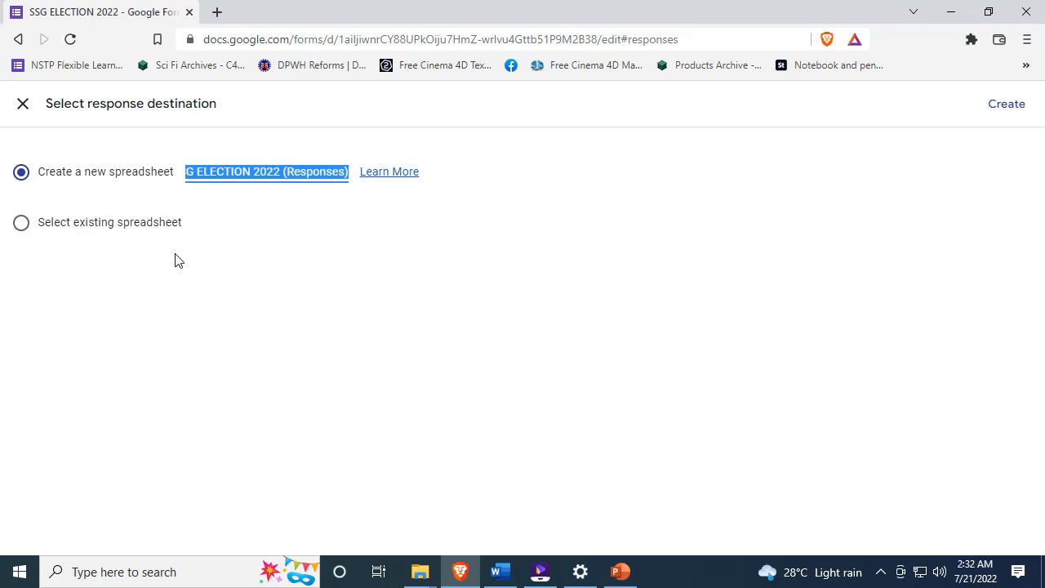
{"action": "left_click", "coordinate": [226, 171]}
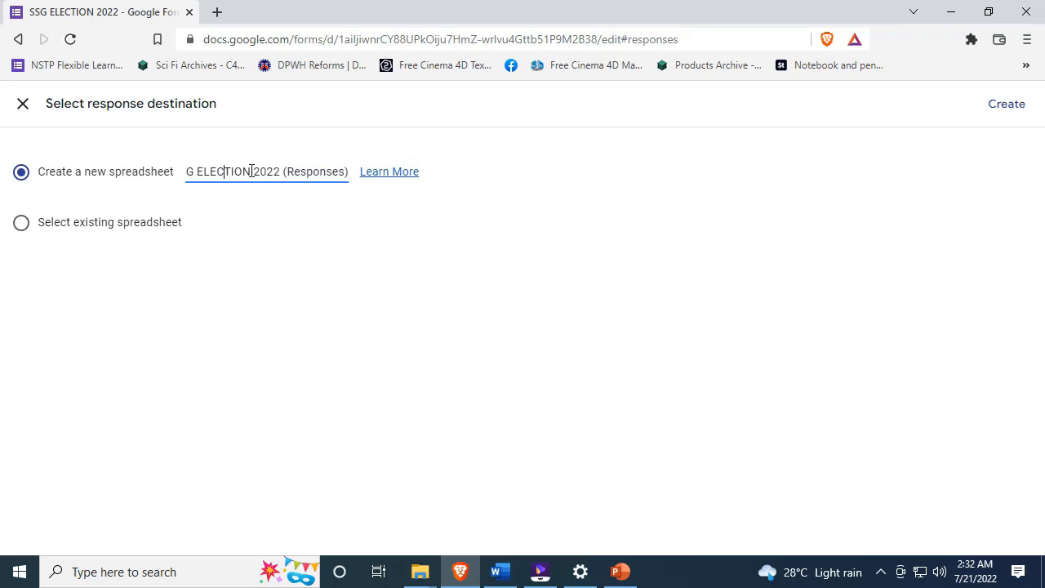
{"action": "key", "text": "Left"}
{"action": "key", "text": "Left"}
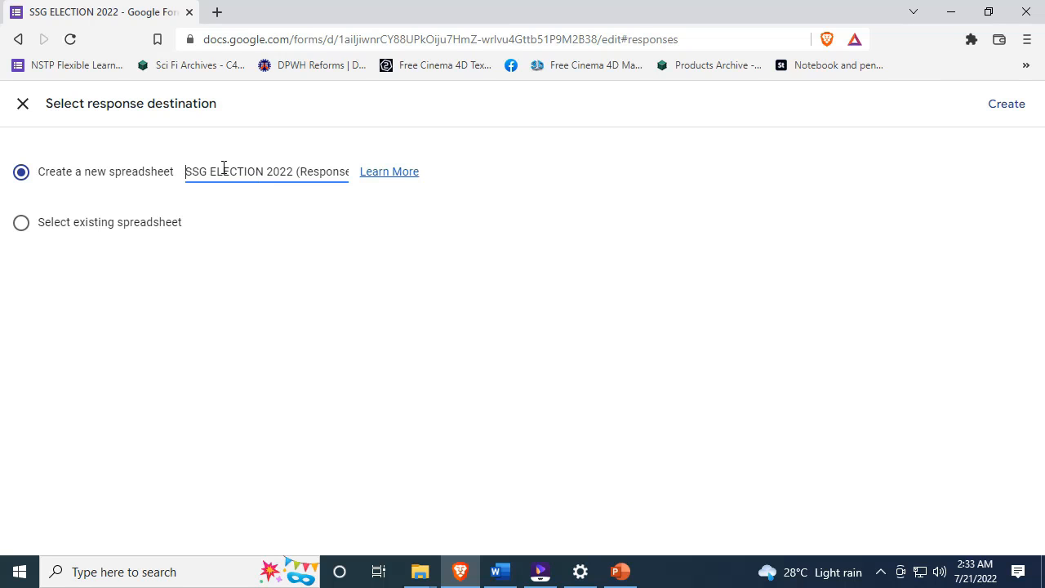
{"action": "left_click", "coordinate": [1008, 105]}
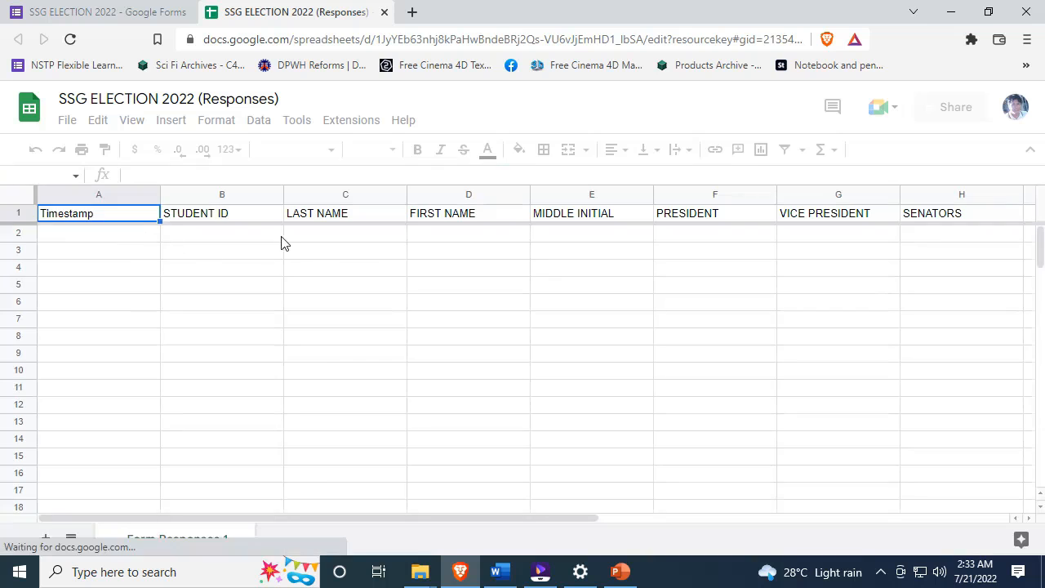
- Check that row 2 of the Responses sheet is empty across the ballot columns
{"action": "left_click", "coordinate": [359, 239]}
{"action": "key", "text": "Right"}
{"action": "key", "text": "Right"}
{"action": "key", "text": "Right"}
{"action": "key", "text": "Right"}
{"action": "key", "text": "Right"}
{"action": "key", "text": "Right"}
{"action": "key", "text": "Right"}
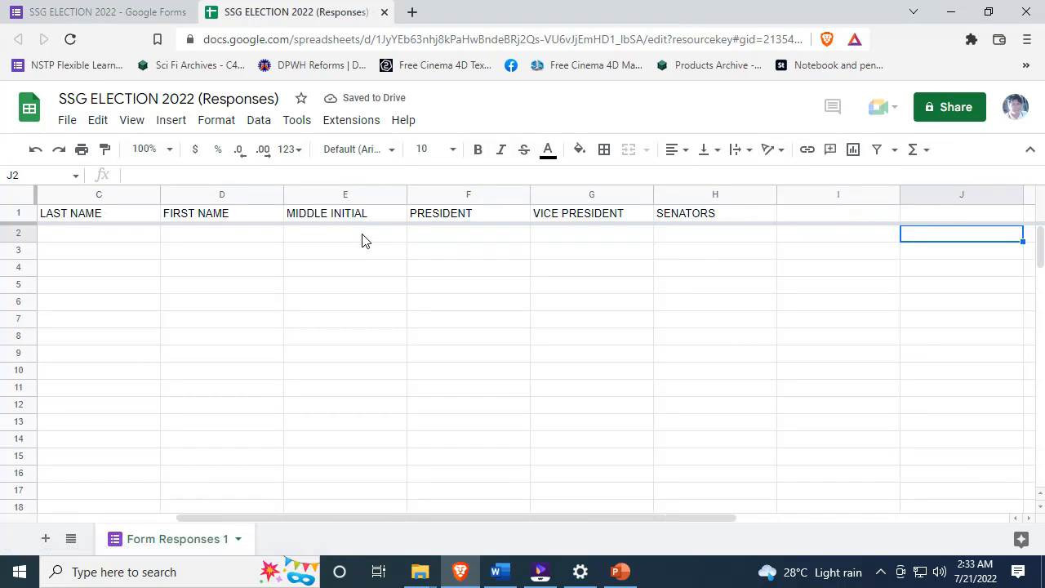
{"action": "key", "text": "Left"}
{"action": "key", "text": "Left"}
{"action": "key", "text": "Left"}
{"action": "key", "text": "Left"}
{"action": "key", "text": "Left"}
{"action": "key", "text": "Left"}
{"action": "key", "text": "Left"}
{"action": "key", "text": "Left"}
{"action": "key", "text": "Left"}
{"action": "key", "text": "Right"}
{"action": "key", "text": "Right"}
{"action": "key", "text": "Right"}
{"action": "key", "text": "Right"}
{"action": "key", "text": "Right"}
{"action": "key", "text": "Right"}
{"action": "key", "text": "Right"}
{"action": "key", "text": "Left"}
{"action": "key", "text": "Left"}
{"action": "key", "text": "Left"}
{"action": "key", "text": "Left"}
{"action": "key", "text": "Left"}
{"action": "key", "text": "Left"}
{"action": "key", "text": "Left"}
- Close the response spreadsheet and go to the form's Settings page
{"action": "left_click", "coordinate": [144, 10]}
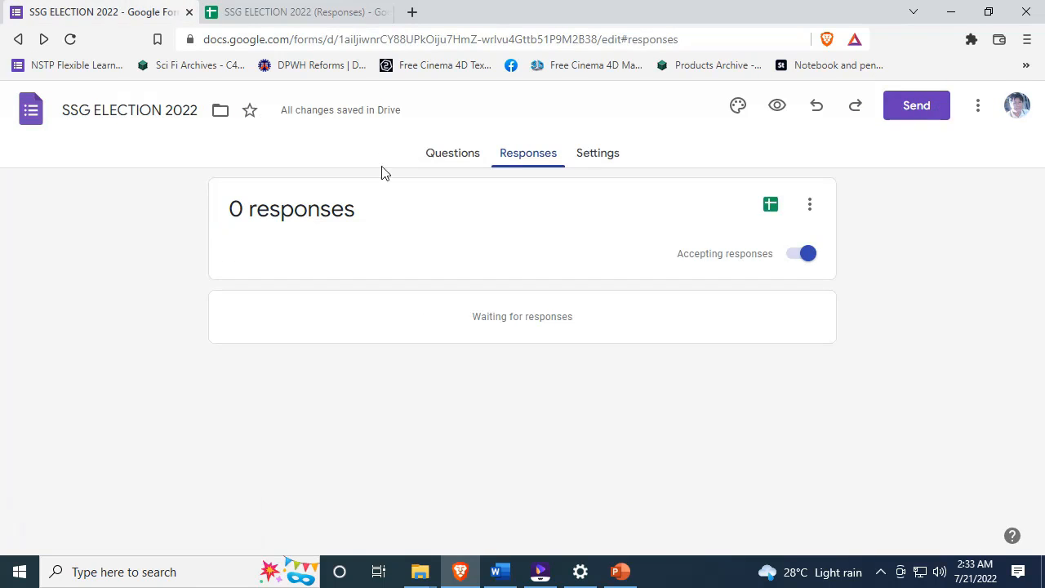
{"action": "left_click", "coordinate": [311, 12]}
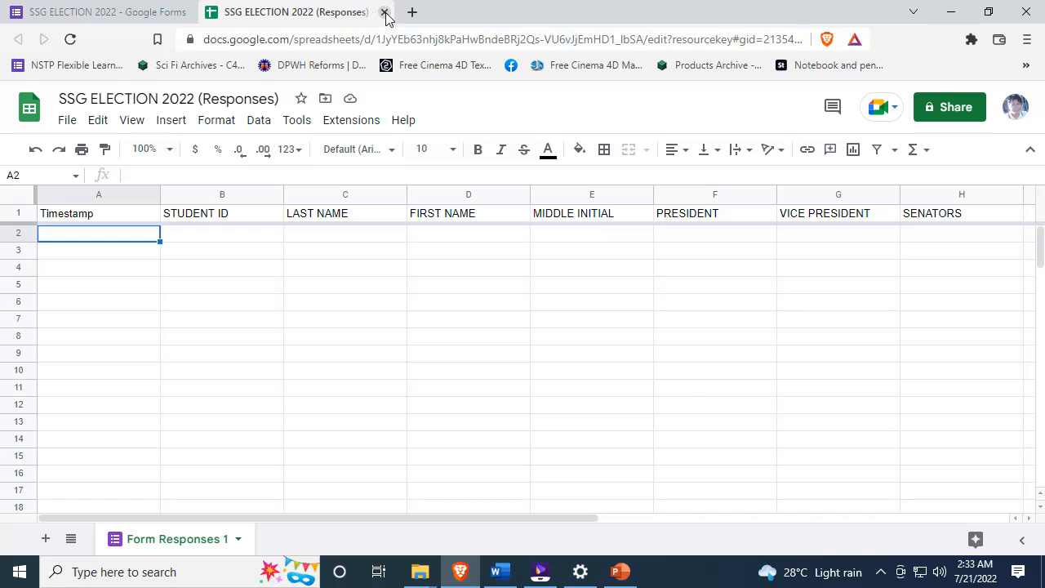
{"action": "left_click", "coordinate": [385, 12]}
{"action": "left_click", "coordinate": [600, 163]}
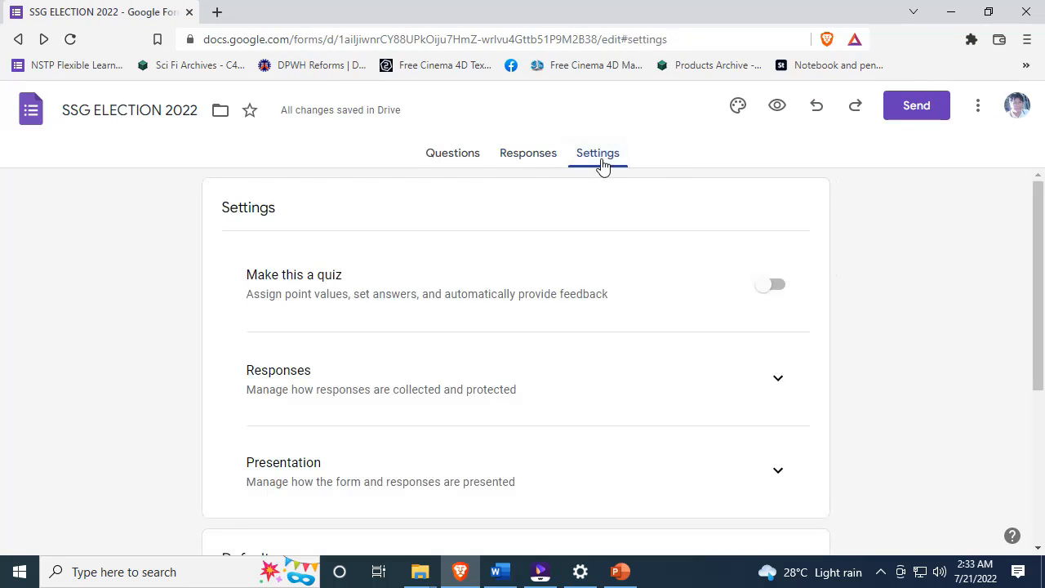
- Expand the Responses settings and switch on 'Limit to 1 response'
{"action": "scroll", "coordinate": [360, 292], "scroll_direction": "down", "scroll_amount": 1}
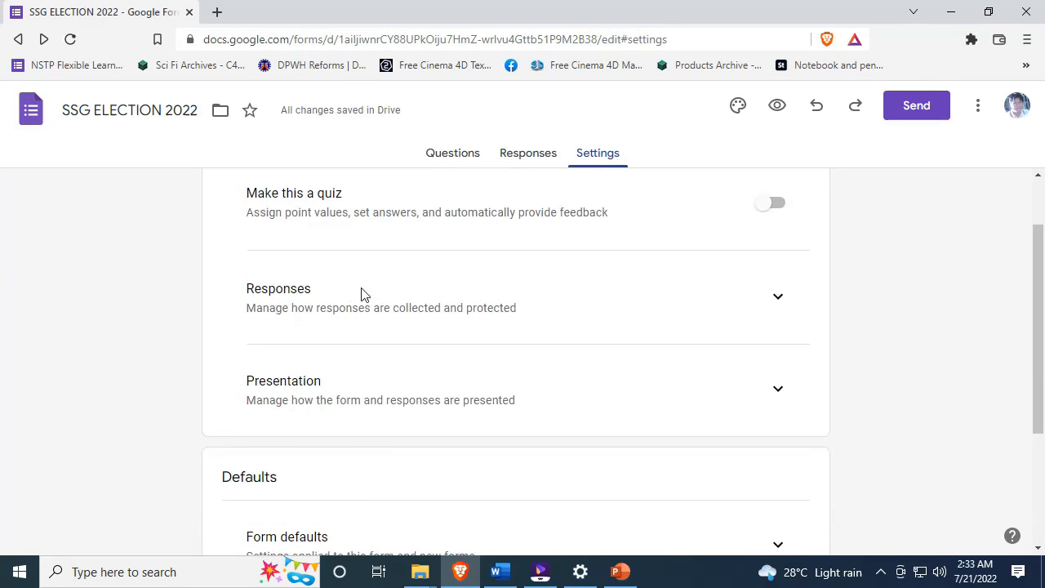
{"action": "left_click", "coordinate": [786, 302]}
{"action": "left_click", "coordinate": [780, 299]}
{"action": "left_click", "coordinate": [782, 308]}
{"action": "scroll", "coordinate": [821, 292], "scroll_direction": "down", "scroll_amount": 1}
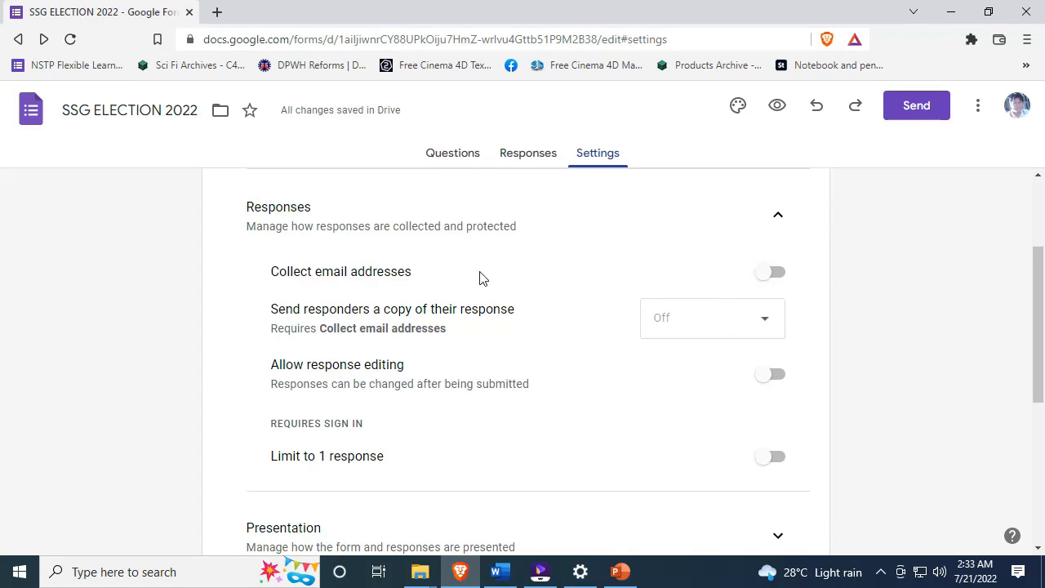
{"action": "scroll", "coordinate": [334, 433], "scroll_direction": "down", "scroll_amount": 1}
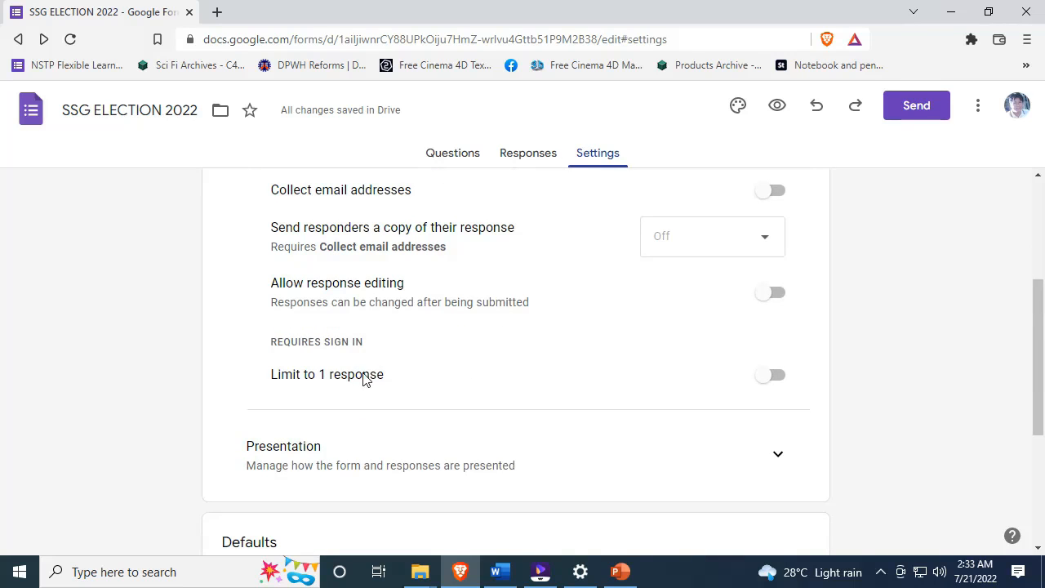
{"action": "left_click", "coordinate": [780, 377]}
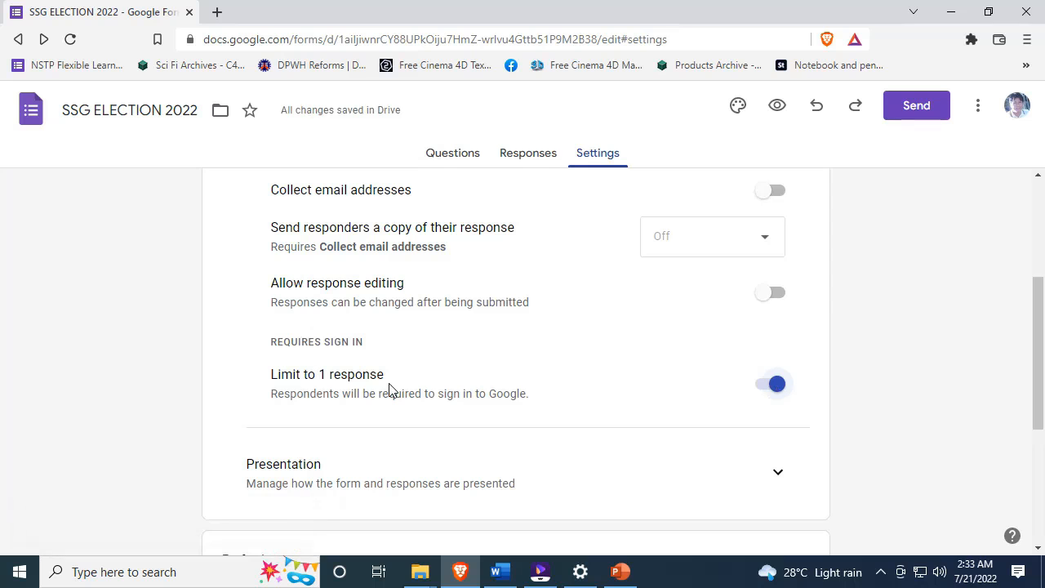
- Return to the Responses summary, which shows 0 responses
{"action": "scroll", "coordinate": [774, 352], "scroll_direction": "down", "scroll_amount": 3}
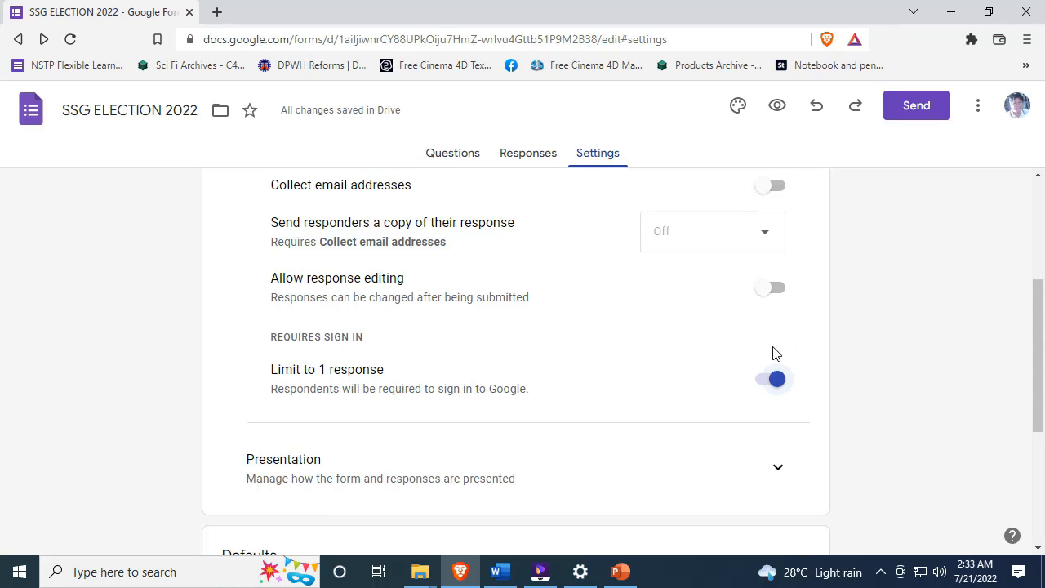
{"action": "scroll", "coordinate": [774, 298], "scroll_direction": "up", "scroll_amount": 5}
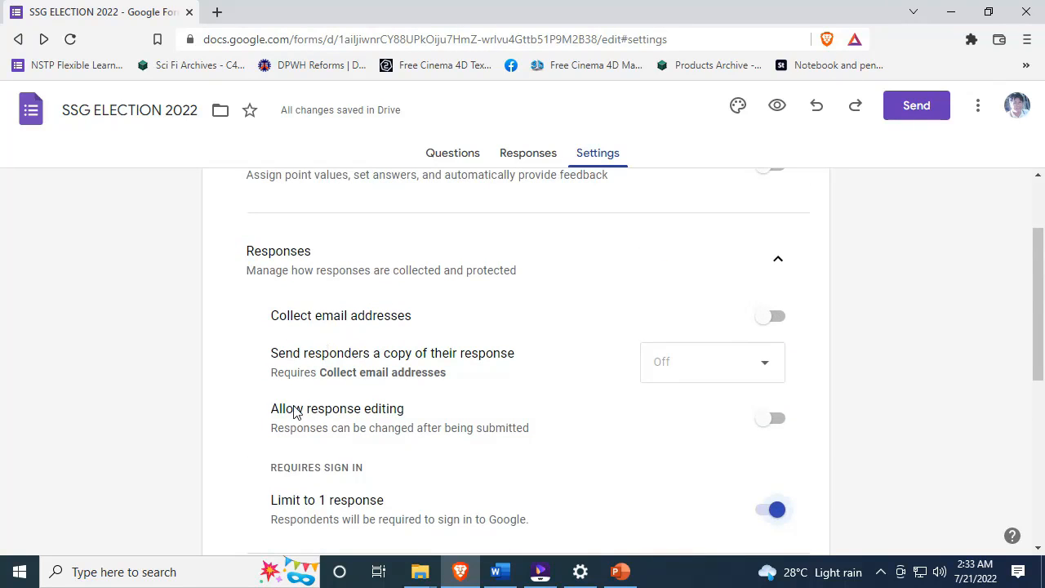
{"action": "scroll", "coordinate": [324, 392], "scroll_direction": "up", "scroll_amount": 1}
{"action": "scroll", "coordinate": [348, 378], "scroll_direction": "down", "scroll_amount": 5}
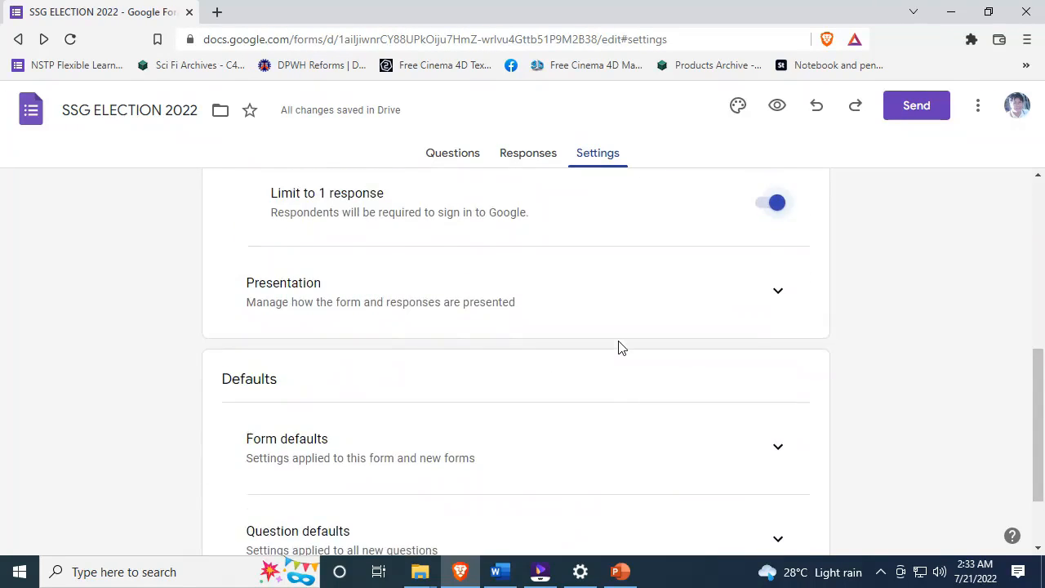
{"action": "scroll", "coordinate": [619, 347], "scroll_direction": "up", "scroll_amount": 1}
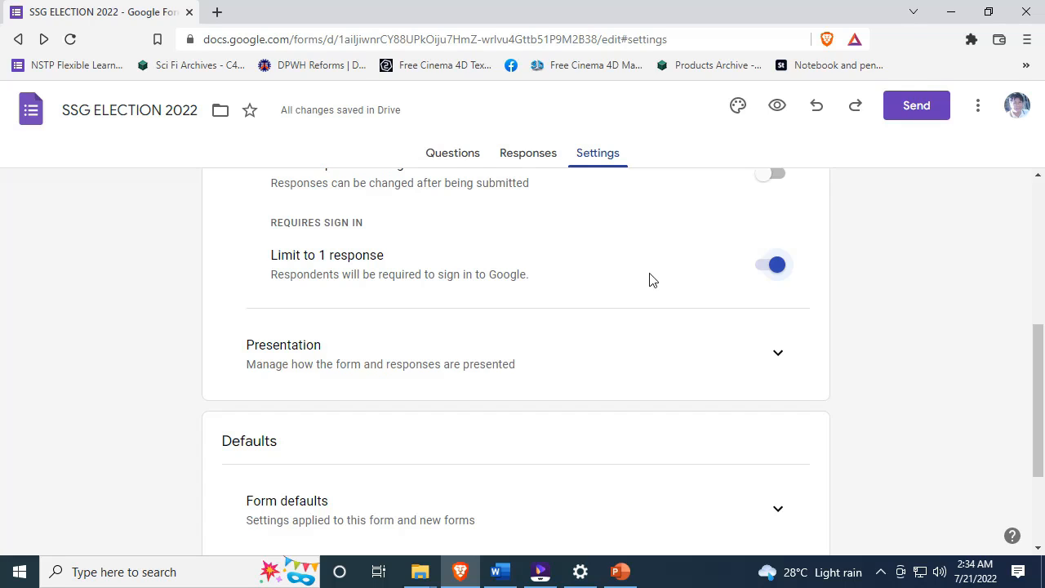
{"action": "scroll", "coordinate": [765, 280], "scroll_direction": "up", "scroll_amount": 5}
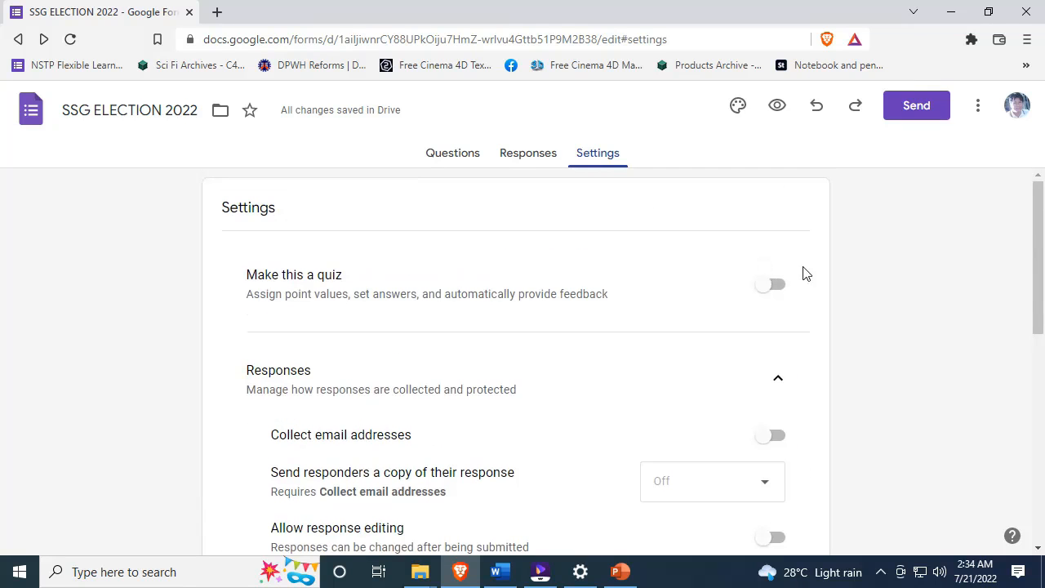
{"action": "left_click", "coordinate": [528, 153]}
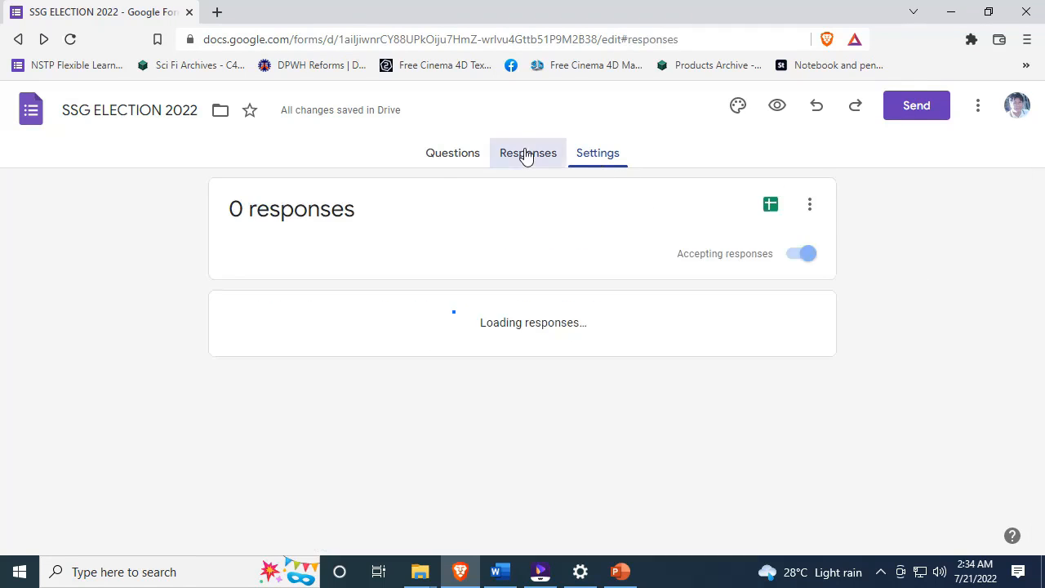
- Open the live preview of the election form from the question editor
{"action": "left_click", "coordinate": [452, 154]}
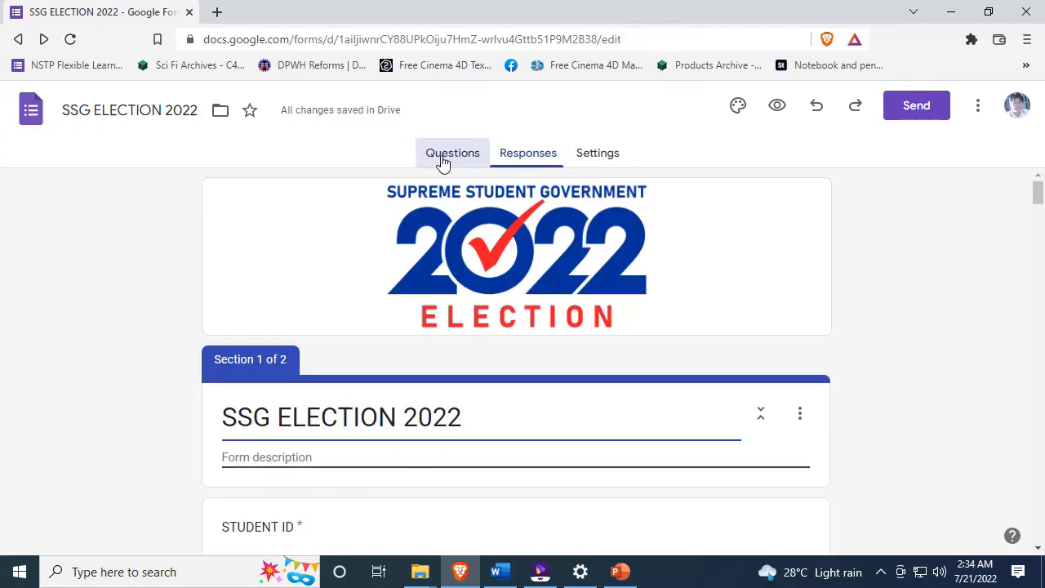
{"action": "left_click", "coordinate": [778, 107]}
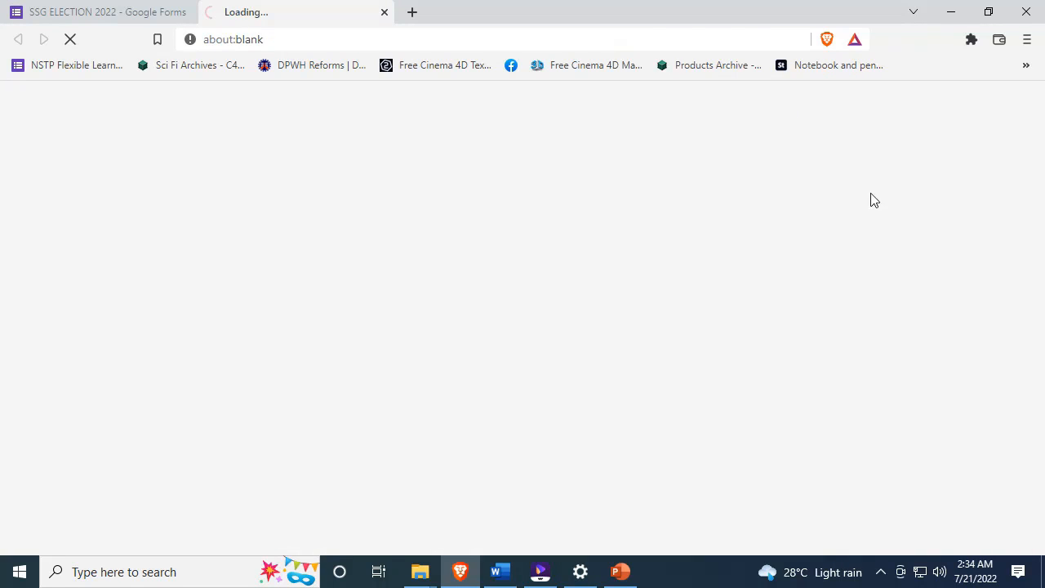
{"action": "scroll", "coordinate": [583, 163], "scroll_direction": "down", "scroll_amount": 6}
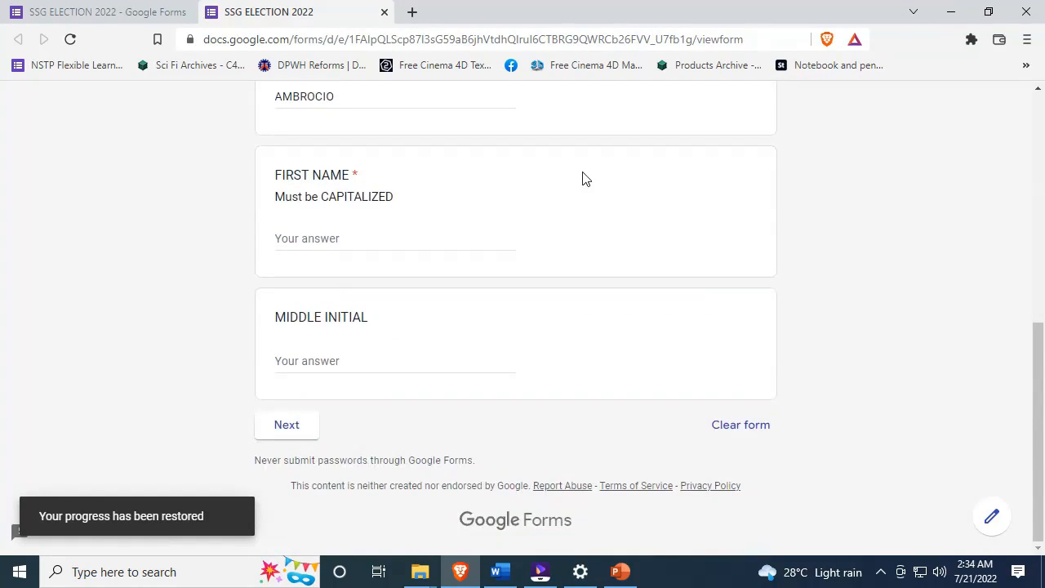
{"action": "scroll", "coordinate": [584, 179], "scroll_direction": "up", "scroll_amount": 10}
{"action": "scroll", "coordinate": [584, 180], "scroll_direction": "down", "scroll_amount": 3}
{"action": "scroll", "coordinate": [572, 183], "scroll_direction": "up", "scroll_amount": 2}
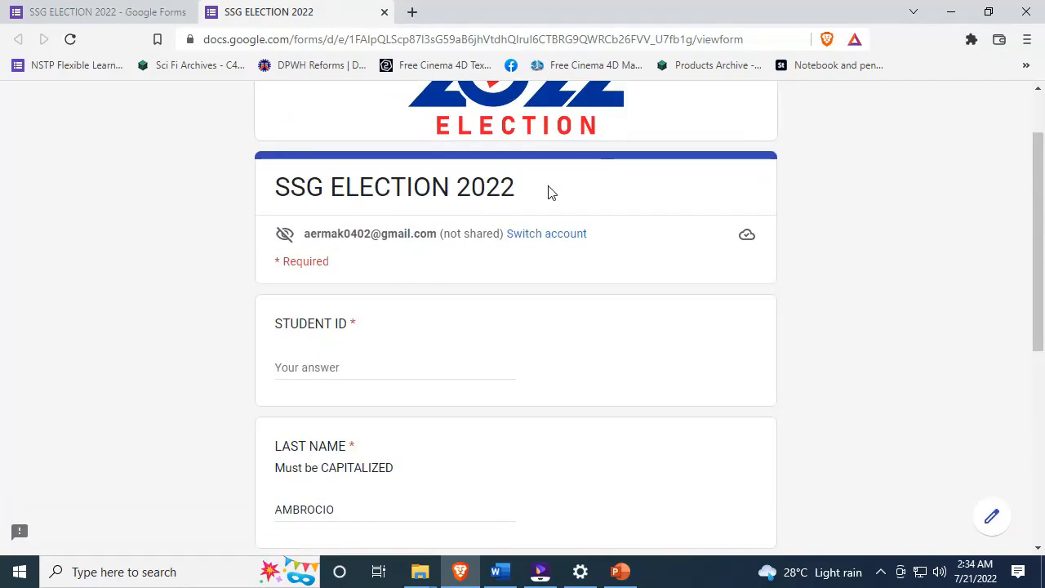
- Enter the voter's student ID and last name
{"action": "left_click", "coordinate": [352, 368]}
{"action": "type", "text": "2022-0402"}
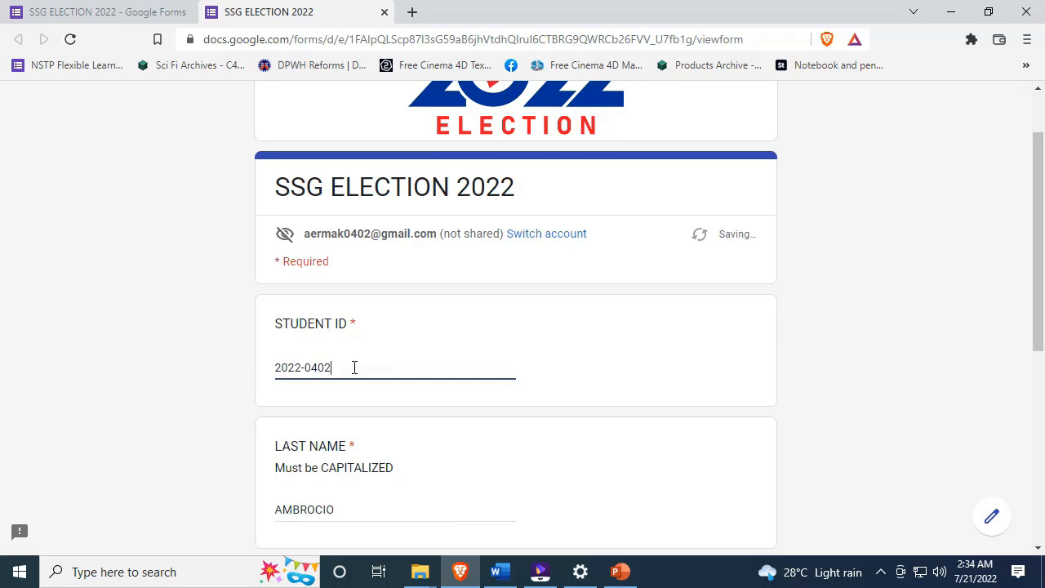
{"action": "scroll", "coordinate": [355, 368], "scroll_direction": "down", "scroll_amount": 1}
{"action": "left_click", "coordinate": [304, 427]}
{"action": "scroll", "coordinate": [339, 416], "scroll_direction": "down", "scroll_amount": 1}
{"action": "scroll", "coordinate": [339, 416], "scroll_direction": "down", "scroll_amount": 2}
- Fill in the voter's first name and middle initial, then continue to the ballot page
{"action": "left_click", "coordinate": [338, 406]}
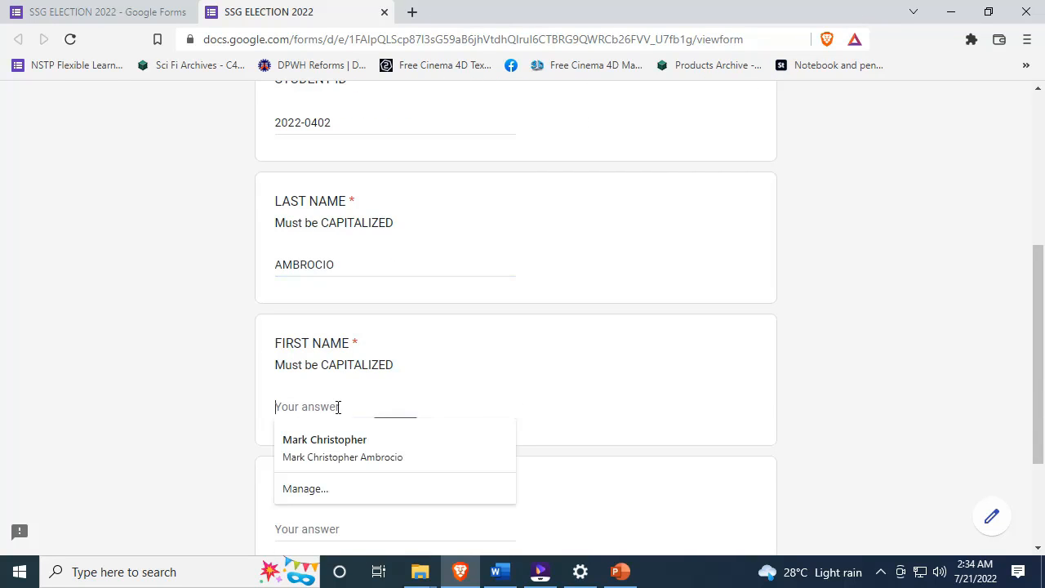
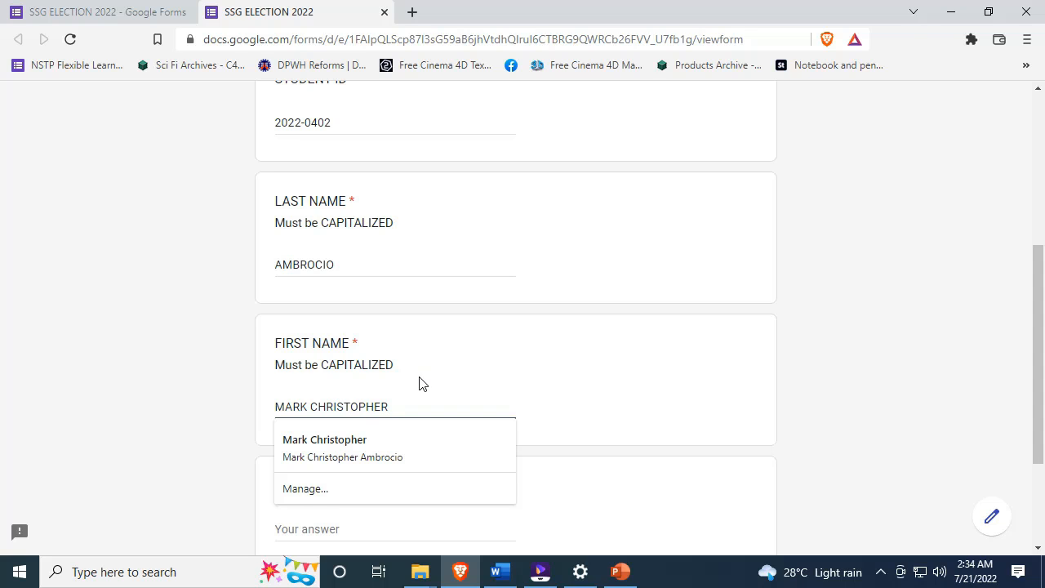
{"action": "scroll", "coordinate": [221, 332], "scroll_direction": "down", "scroll_amount": 1}
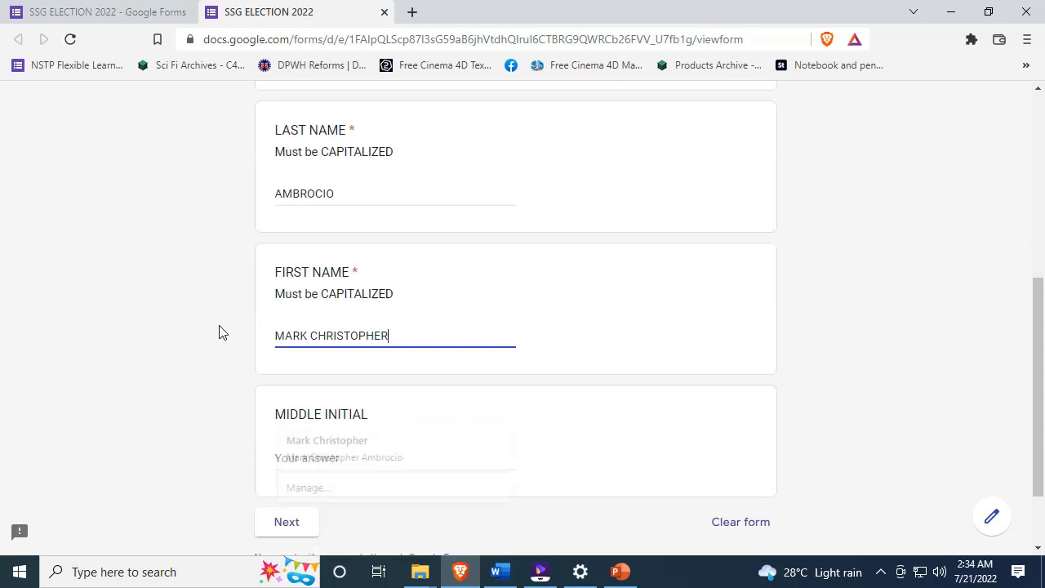
{"action": "left_click", "coordinate": [321, 453]}
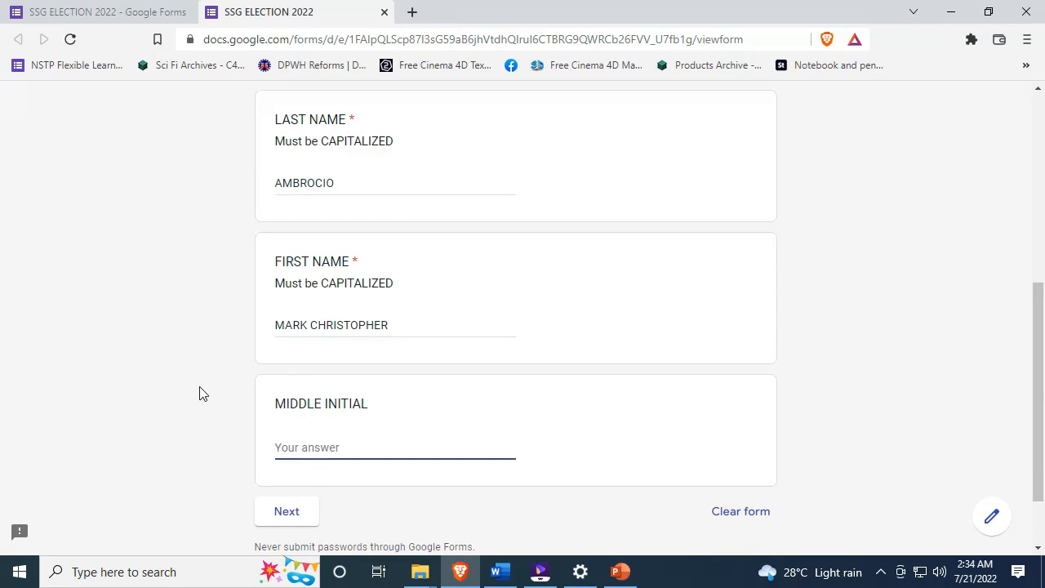
{"action": "type", "text": "B"}
{"action": "scroll", "coordinate": [196, 360], "scroll_direction": "down", "scroll_amount": 1}
{"action": "left_click", "coordinate": [288, 426]}
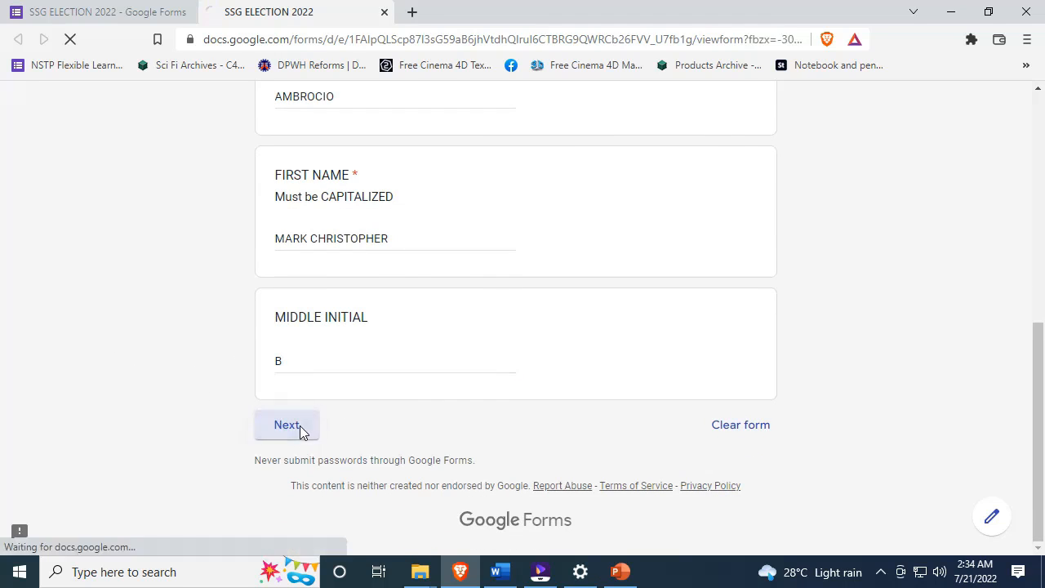
- Vote CLARK KENT for President, TONY STARK for Vice President, and BARRY ALLEN for senator
{"action": "scroll", "coordinate": [235, 236], "scroll_direction": "down", "scroll_amount": 2}
{"action": "scroll", "coordinate": [245, 245], "scroll_direction": "down", "scroll_amount": 1}
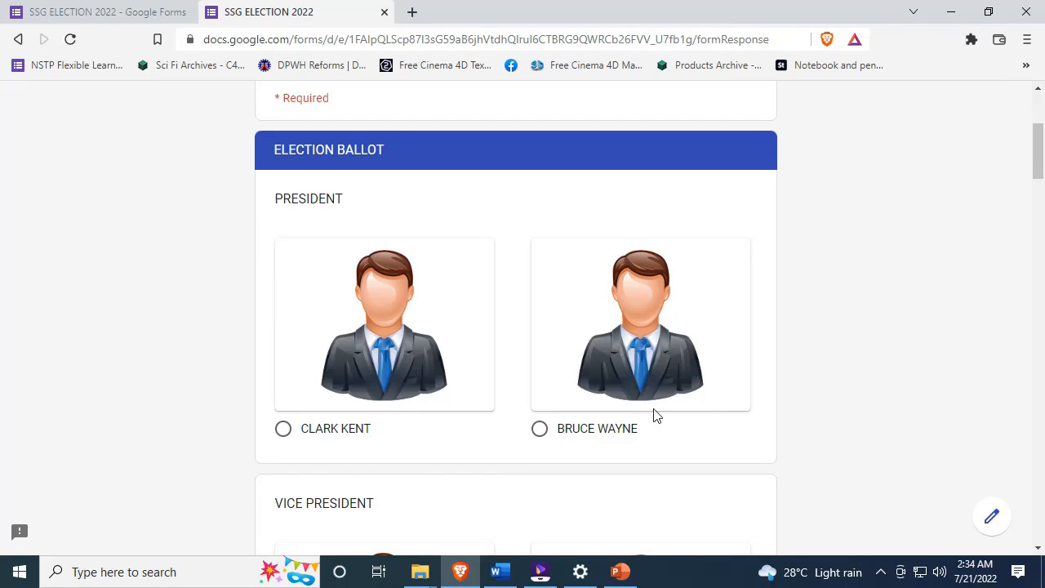
{"action": "left_click", "coordinate": [285, 429]}
{"action": "scroll", "coordinate": [159, 349], "scroll_direction": "down", "scroll_amount": 3}
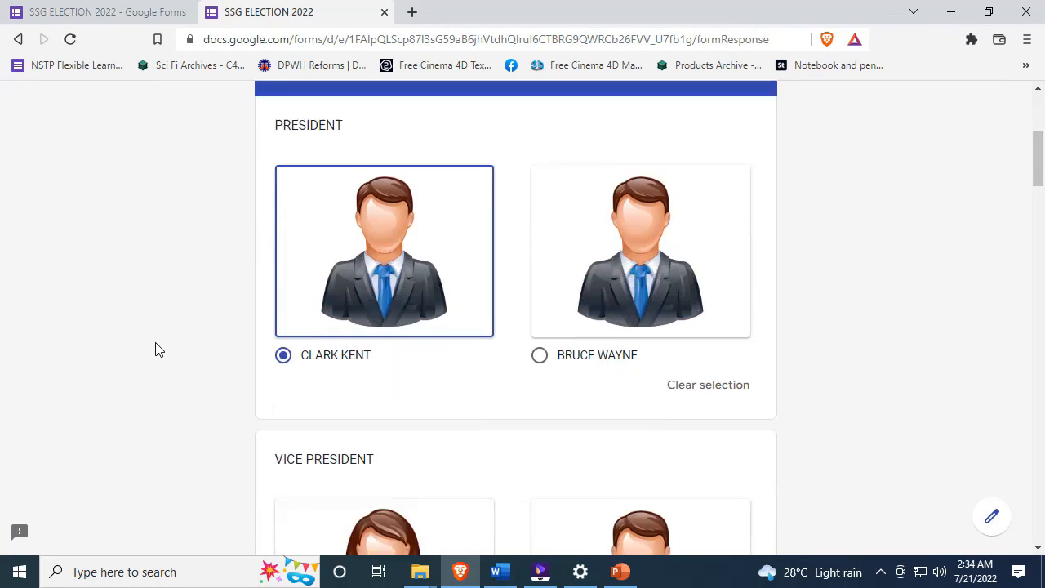
{"action": "scroll", "coordinate": [501, 292], "scroll_direction": "down", "scroll_amount": 2}
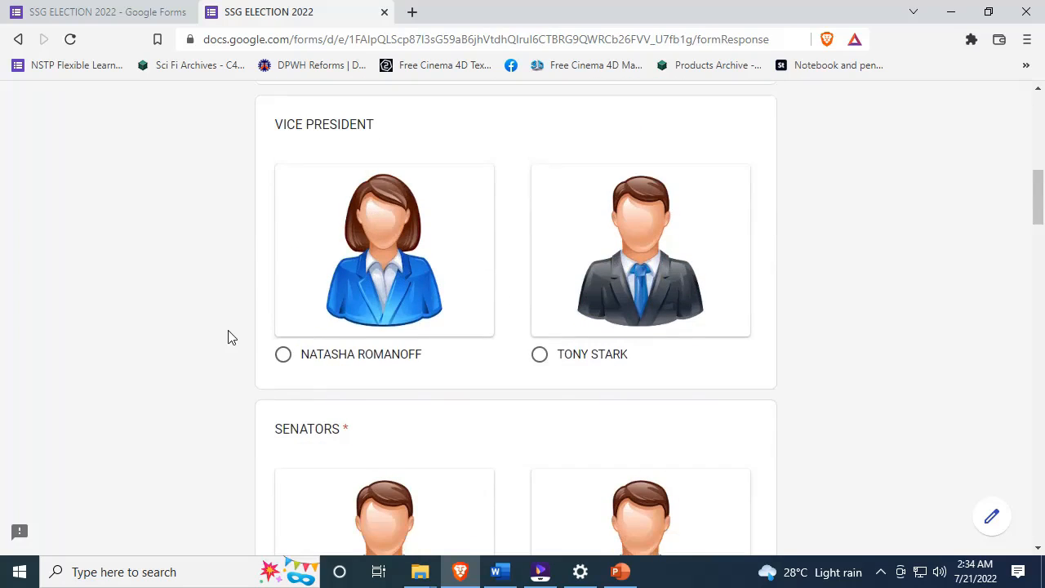
{"action": "left_click", "coordinate": [539, 354]}
{"action": "scroll", "coordinate": [246, 310], "scroll_direction": "down", "scroll_amount": 1}
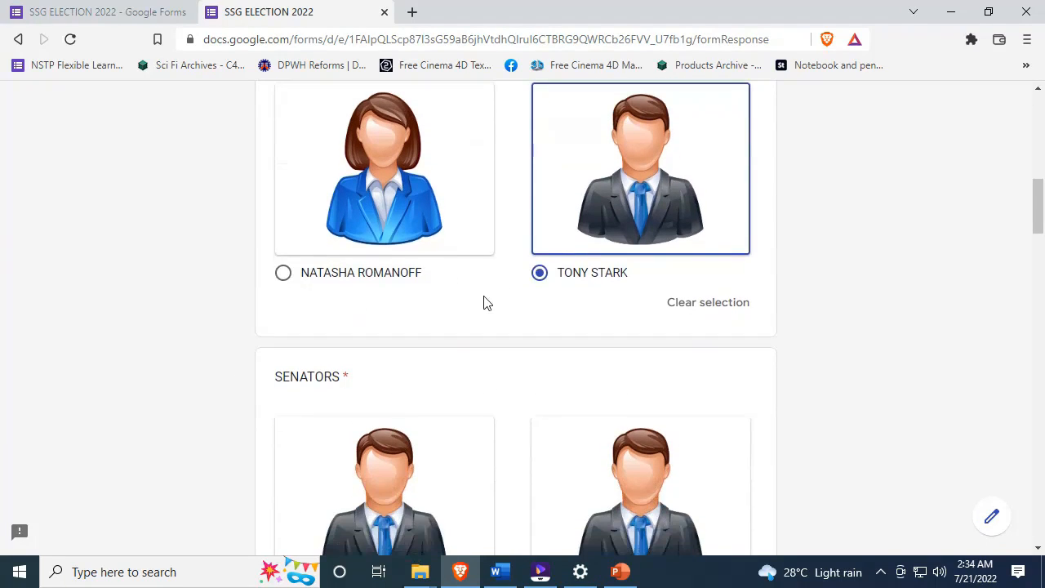
{"action": "scroll", "coordinate": [430, 305], "scroll_direction": "down", "scroll_amount": 2}
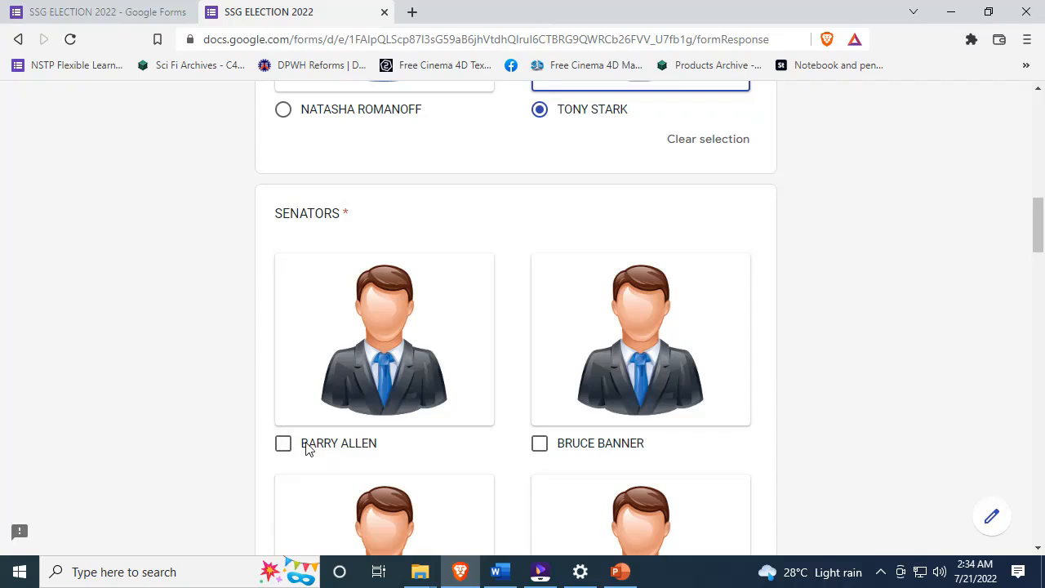
{"action": "left_click", "coordinate": [362, 449]}
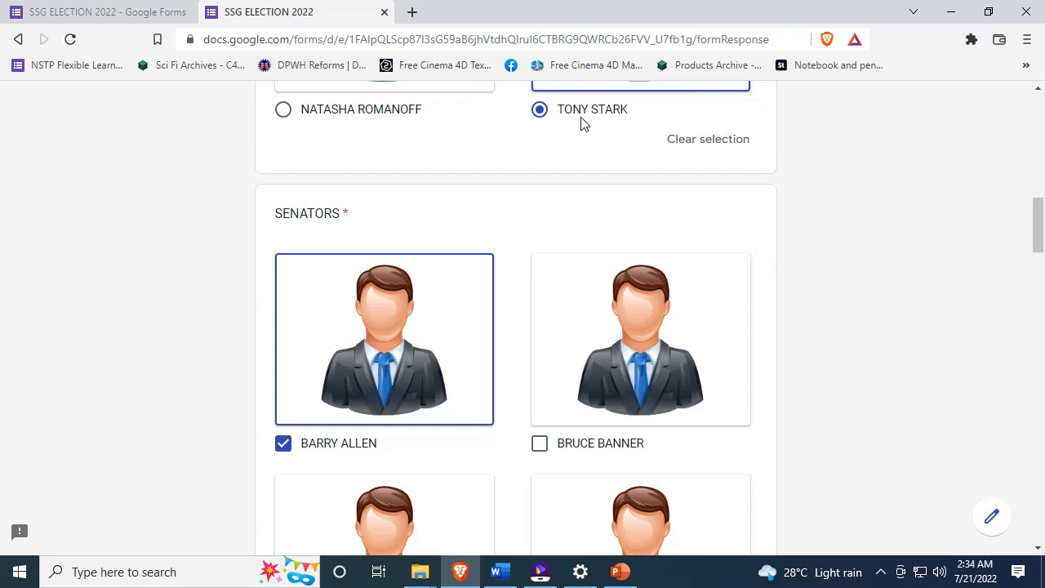
- Switch the Vice President vote between NATASHA ROMANOFF and TONY STARK
{"action": "scroll", "coordinate": [375, 204], "scroll_direction": "up", "scroll_amount": 2}
{"action": "left_click", "coordinate": [311, 277]}
{"action": "left_click", "coordinate": [560, 281]}
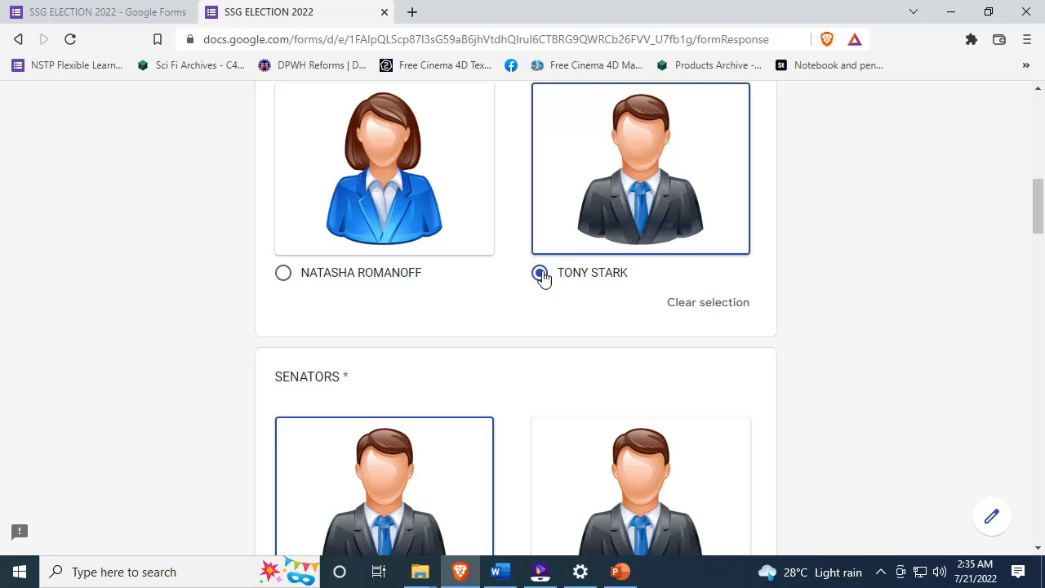
{"action": "left_click", "coordinate": [282, 274]}
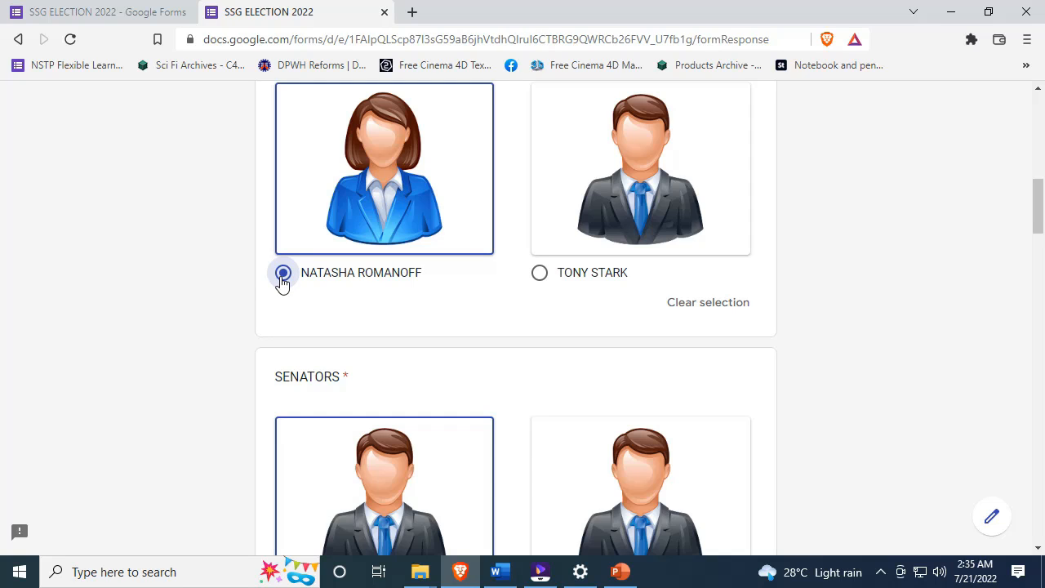
{"action": "left_click", "coordinate": [547, 273]}
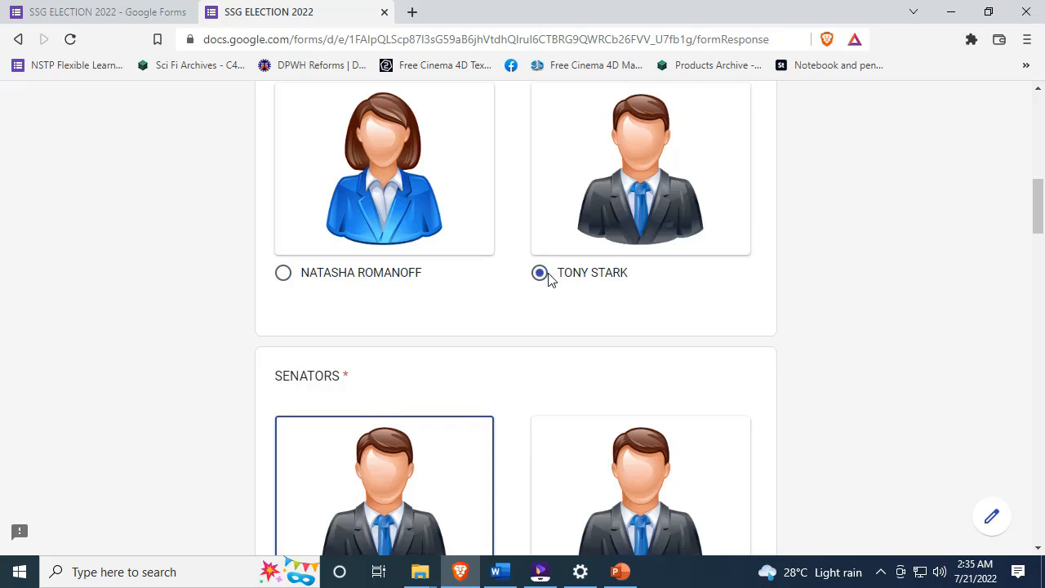
- Clear the Vice President vote so no candidate is selected
{"action": "scroll", "coordinate": [497, 271], "scroll_direction": "up", "scroll_amount": 3}
{"action": "scroll", "coordinate": [495, 268], "scroll_direction": "down", "scroll_amount": 5}
{"action": "scroll", "coordinate": [495, 268], "scroll_direction": "up", "scroll_amount": 3}
{"action": "left_click", "coordinate": [540, 359]}
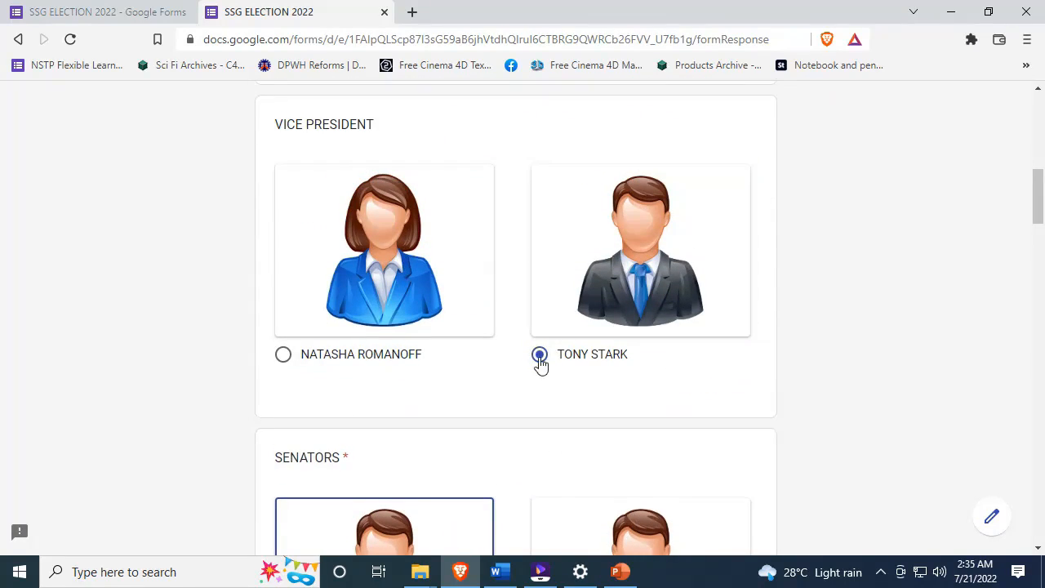
{"action": "left_click", "coordinate": [540, 358]}
{"action": "left_click", "coordinate": [540, 358]}
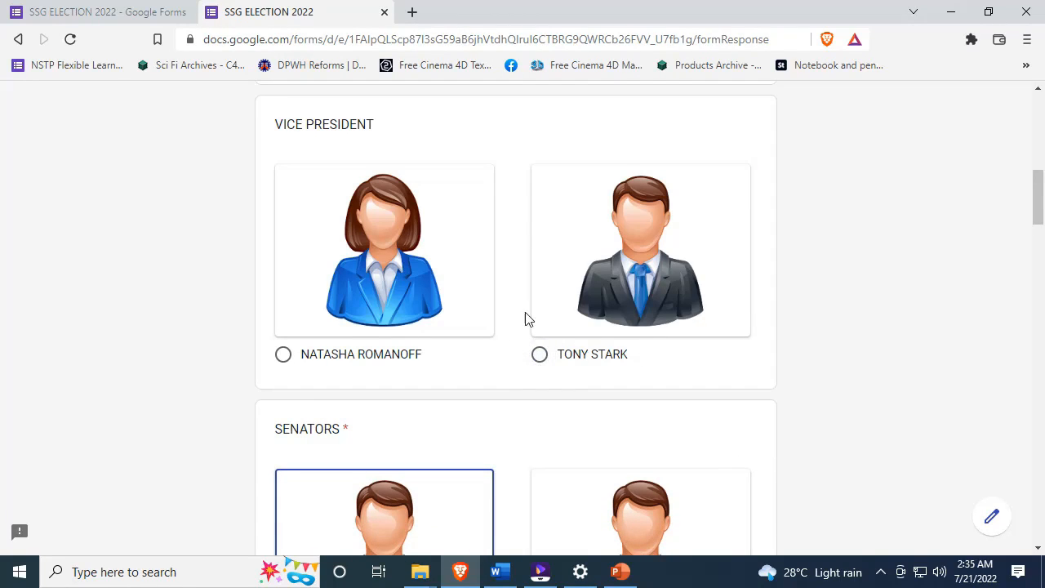
{"action": "scroll", "coordinate": [505, 318], "scroll_direction": "up", "scroll_amount": 1}
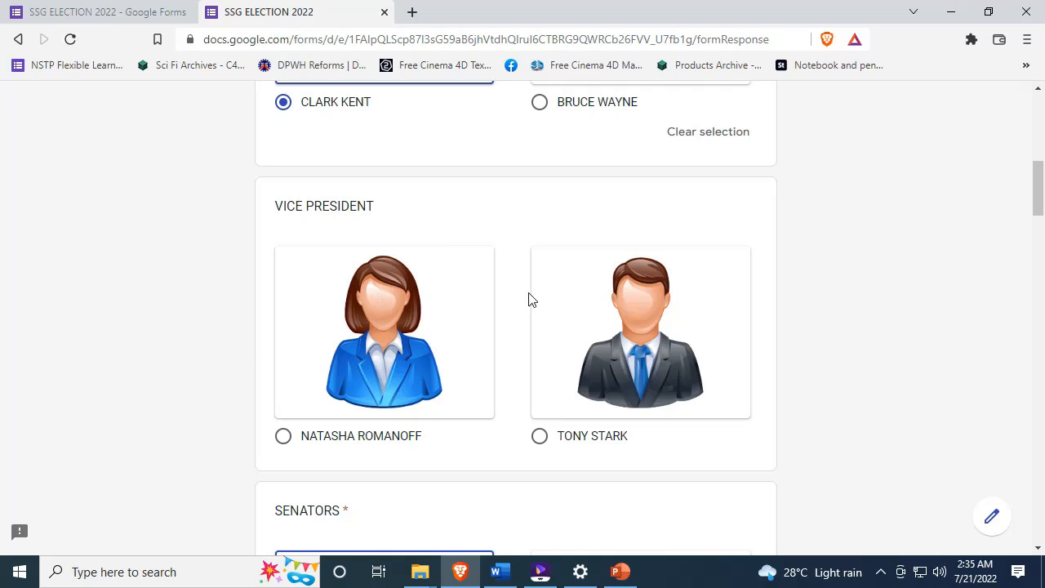
- Vote TONY STARK for Vice President and tick JOHNNY BLAZE, BRUCE BANNER, CLINT BARTON, FRANK CASTLE as senators
{"action": "left_click", "coordinate": [540, 437]}
{"action": "scroll", "coordinate": [345, 352], "scroll_direction": "down", "scroll_amount": 6}
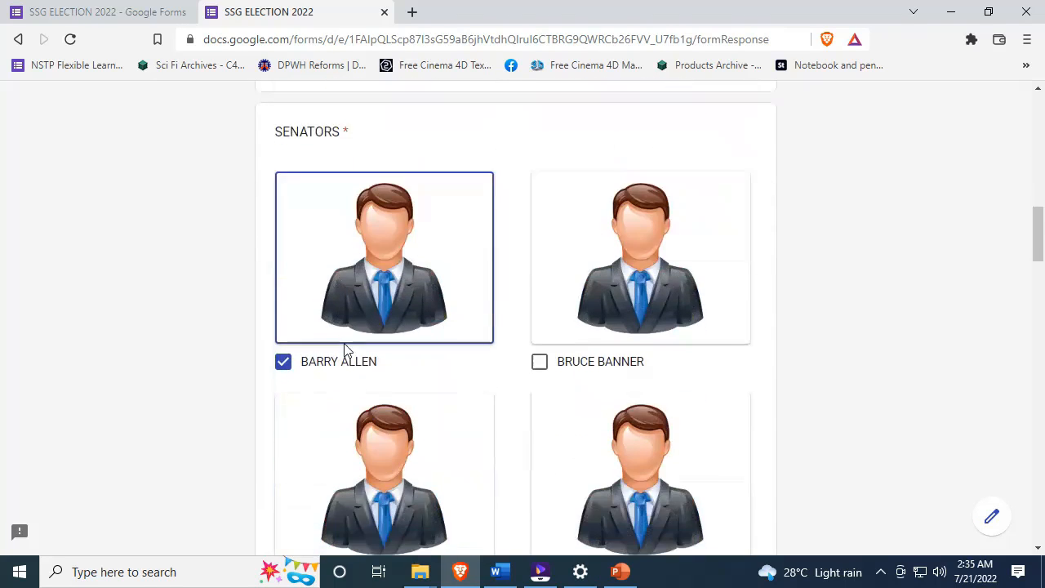
{"action": "scroll", "coordinate": [276, 320], "scroll_direction": "down", "scroll_amount": 2}
{"action": "scroll", "coordinate": [469, 275], "scroll_direction": "up", "scroll_amount": 4}
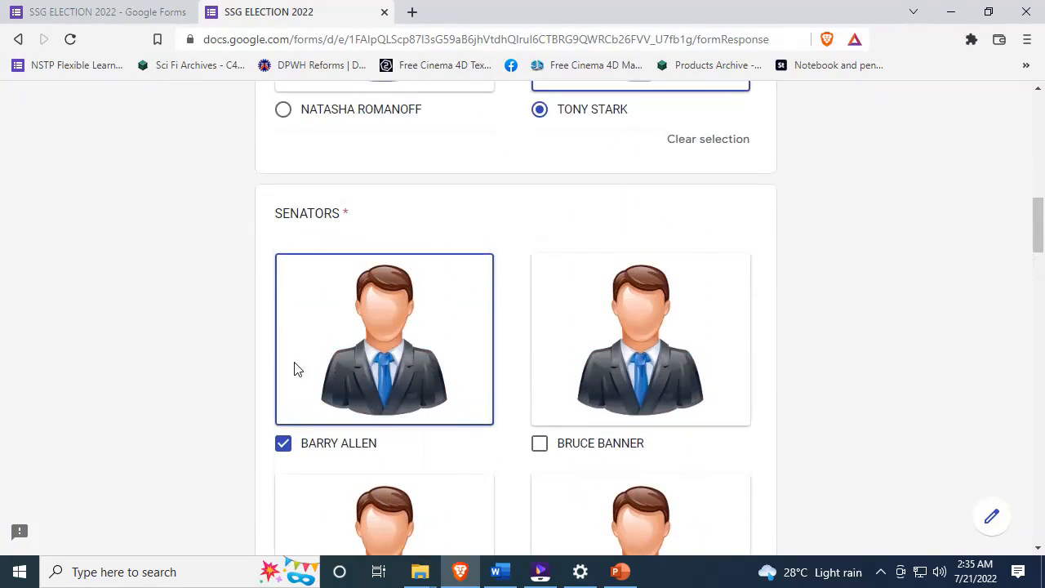
{"action": "scroll", "coordinate": [604, 433], "scroll_direction": "down", "scroll_amount": 3}
{"action": "left_click", "coordinate": [539, 420]}
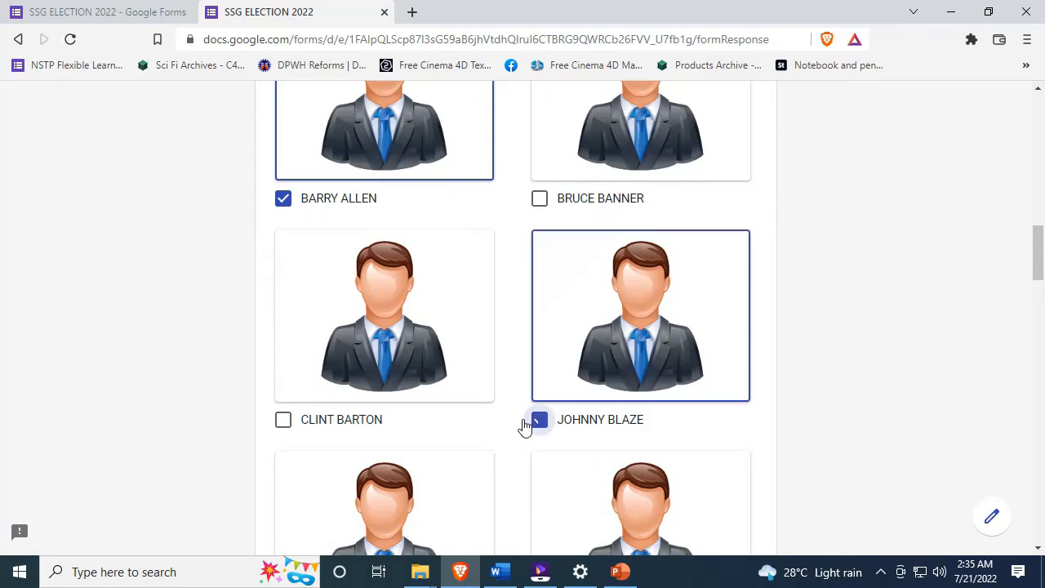
{"action": "left_click", "coordinate": [538, 201]}
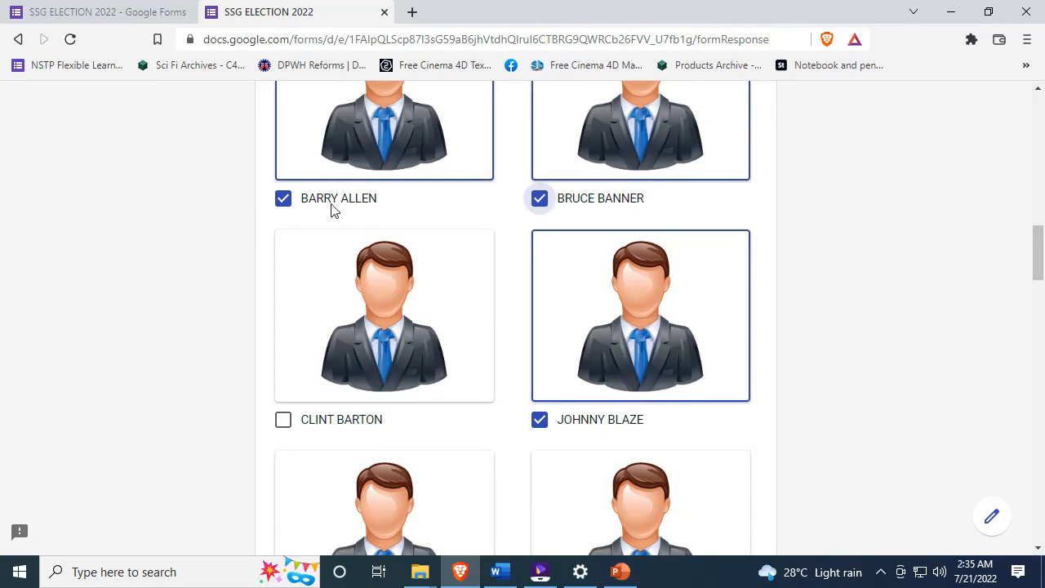
{"action": "scroll", "coordinate": [579, 199], "scroll_direction": "up", "scroll_amount": 2}
{"action": "scroll", "coordinate": [588, 367], "scroll_direction": "down", "scroll_amount": 2}
{"action": "left_click", "coordinate": [284, 420]}
{"action": "scroll", "coordinate": [302, 409], "scroll_direction": "down", "scroll_amount": 2}
{"action": "left_click", "coordinate": [282, 478]}
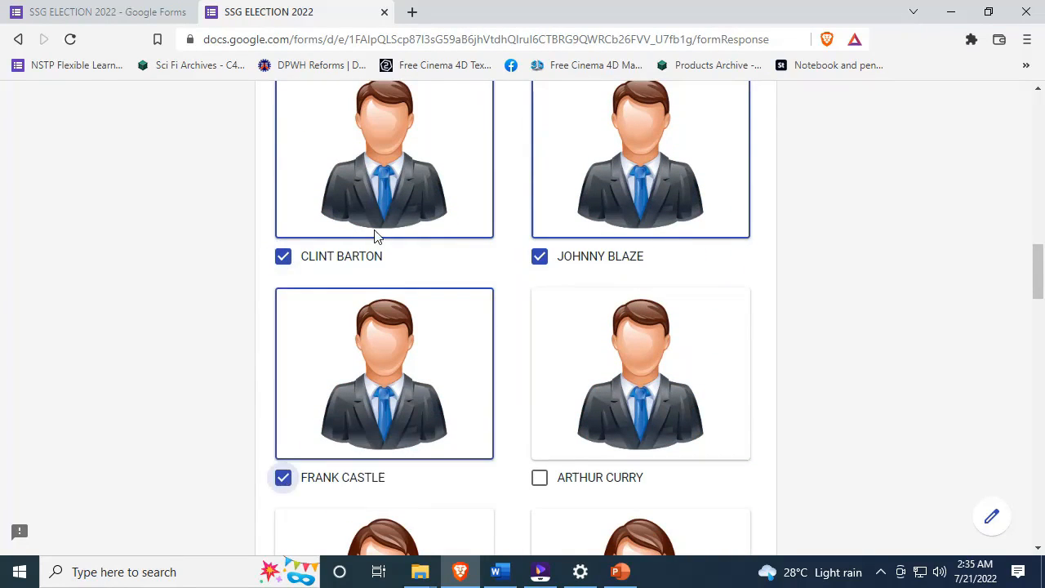
{"action": "scroll", "coordinate": [378, 241], "scroll_direction": "down", "scroll_amount": 2}
{"action": "scroll", "coordinate": [382, 250], "scroll_direction": "up", "scroll_amount": 6}
{"action": "scroll", "coordinate": [388, 256], "scroll_direction": "down", "scroll_amount": 4}
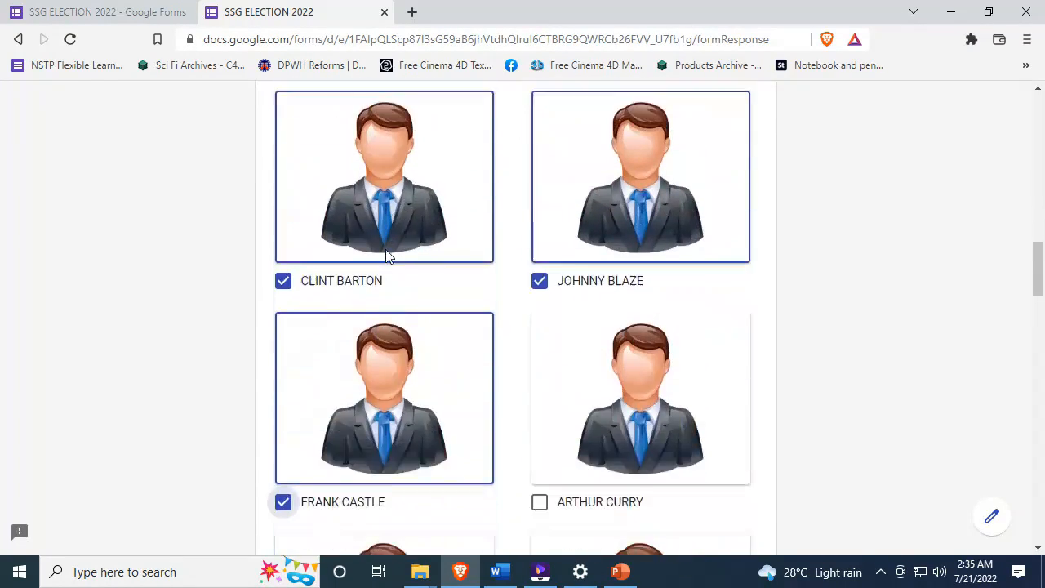
{"action": "scroll", "coordinate": [388, 256], "scroll_direction": "down", "scroll_amount": 4}
- Add ARTHUR CURRY, CAROL DANVERS, KATNISS EVERDEEN, SELINA KYLE, PETER PARKER, DIANA PRINCE, VICTOR STONE as senators
{"action": "left_click", "coordinate": [540, 150]}
{"action": "left_click", "coordinate": [283, 373]}
{"action": "scroll", "coordinate": [519, 334], "scroll_direction": "down", "scroll_amount": 1}
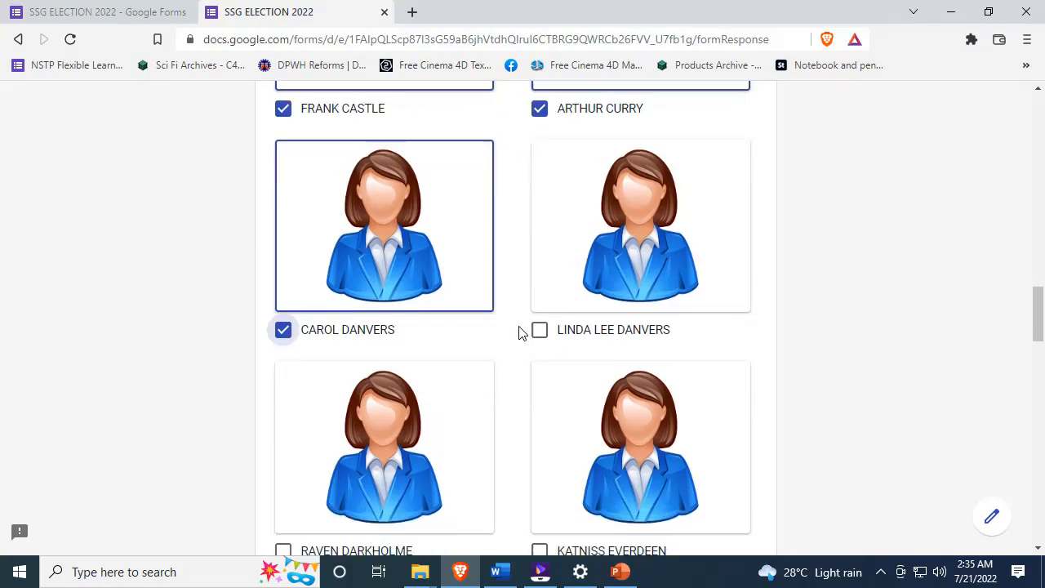
{"action": "scroll", "coordinate": [520, 333], "scroll_direction": "down", "scroll_amount": 5}
{"action": "left_click", "coordinate": [560, 191]}
{"action": "left_click", "coordinate": [547, 408]}
{"action": "scroll", "coordinate": [565, 379], "scroll_direction": "down", "scroll_amount": 5}
{"action": "left_click", "coordinate": [553, 438]}
{"action": "scroll", "coordinate": [408, 436], "scroll_direction": "down", "scroll_amount": 3}
{"action": "left_click", "coordinate": [335, 426]}
{"action": "scroll", "coordinate": [470, 386], "scroll_direction": "down", "scroll_amount": 3}
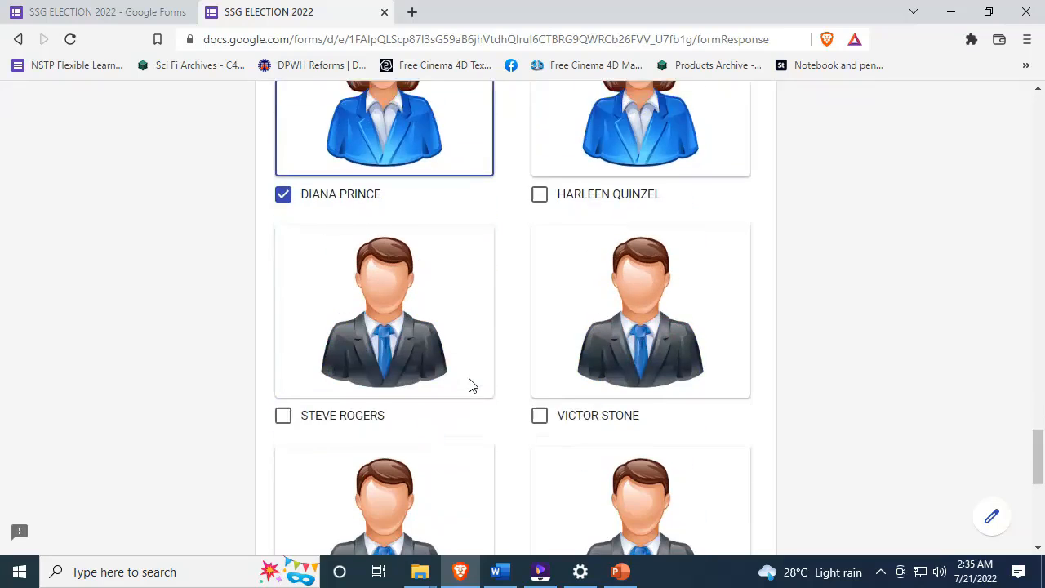
{"action": "scroll", "coordinate": [523, 351], "scroll_direction": "down", "scroll_amount": 1}
{"action": "left_click", "coordinate": [564, 325]}
{"action": "scroll", "coordinate": [457, 311], "scroll_direction": "down", "scroll_amount": 3}
- Test the twelve-senator limit warning with STEVEN STRANGE, ending with him selected
{"action": "left_click", "coordinate": [331, 291]}
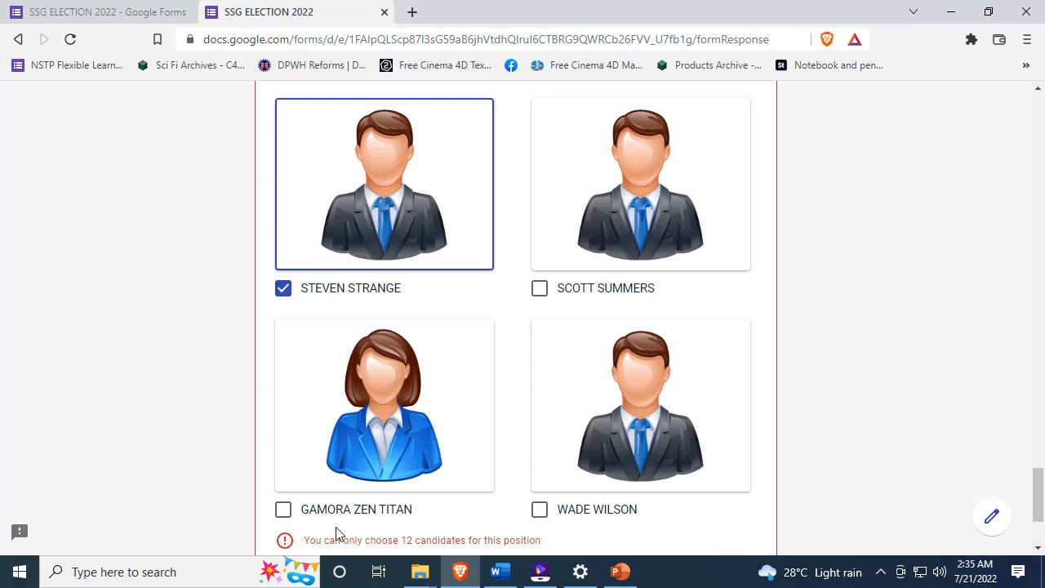
{"action": "left_click", "coordinate": [285, 294]}
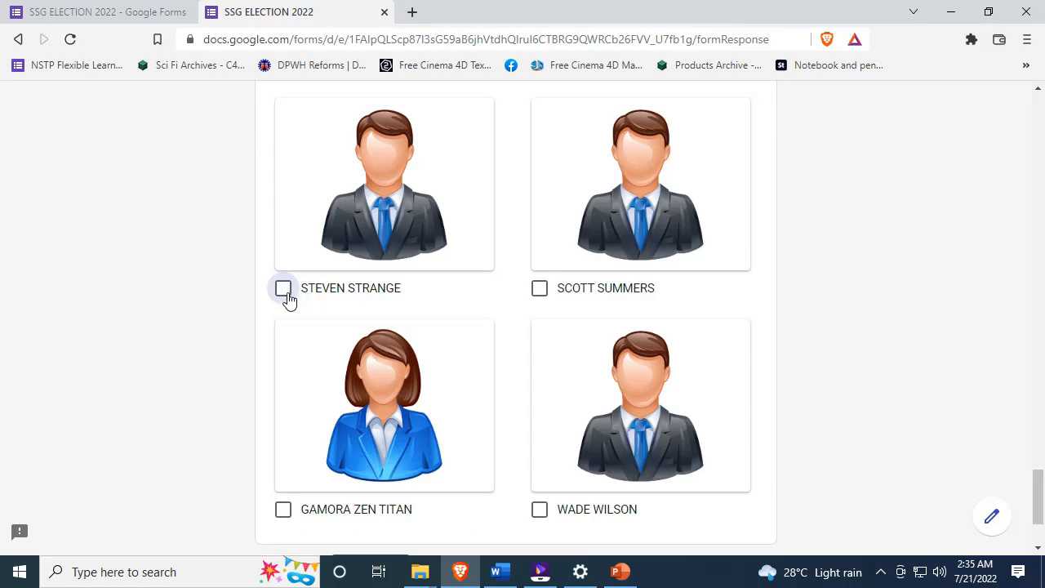
{"action": "left_click", "coordinate": [283, 294]}
{"action": "left_click", "coordinate": [284, 294]}
{"action": "scroll", "coordinate": [286, 306], "scroll_direction": "up", "scroll_amount": 2}
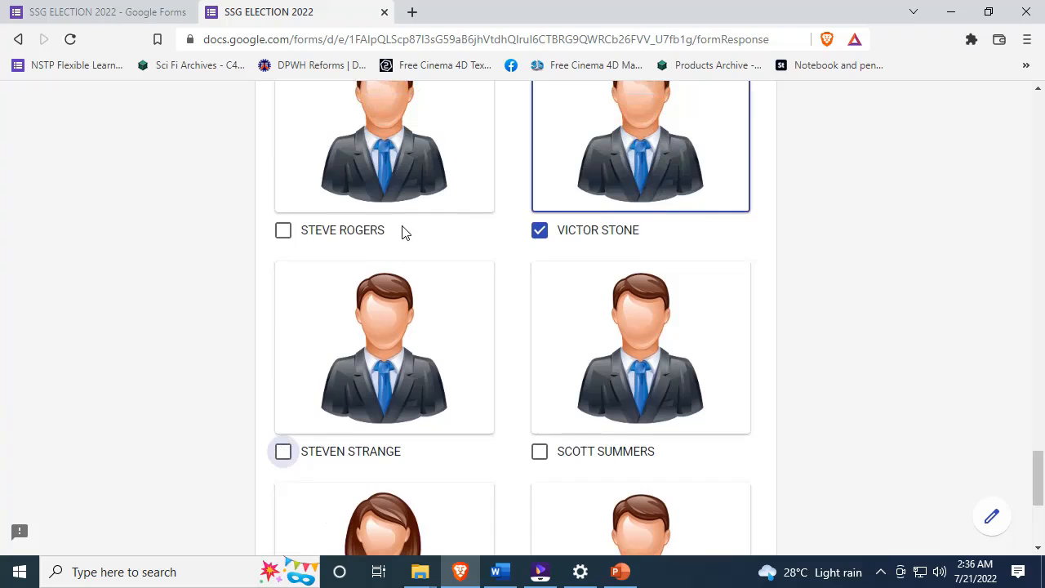
{"action": "scroll", "coordinate": [286, 376], "scroll_direction": "down", "scroll_amount": 1}
{"action": "left_click", "coordinate": [283, 372]}
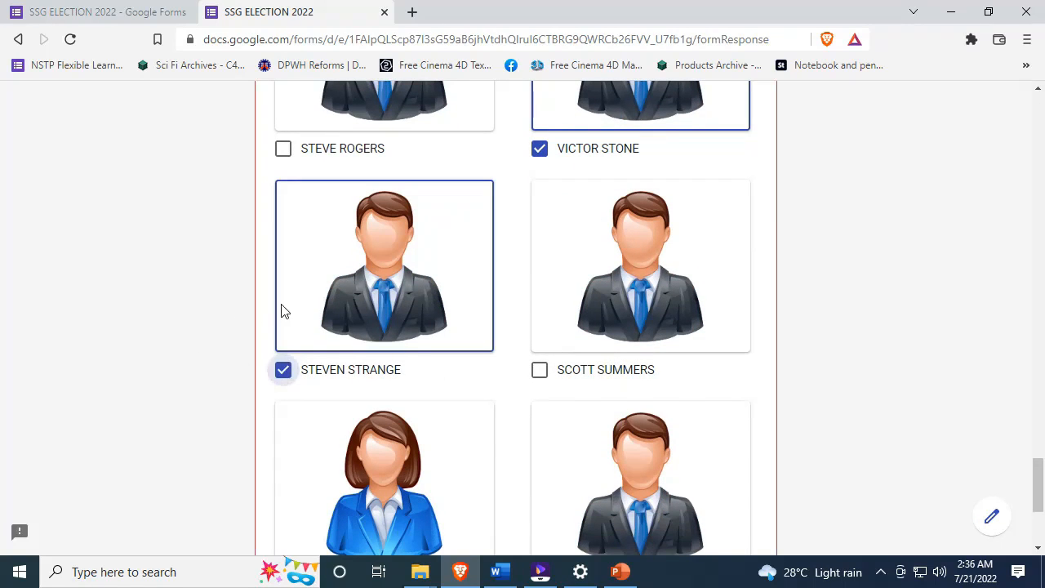
{"action": "scroll", "coordinate": [631, 154], "scroll_direction": "up", "scroll_amount": 3}
{"action": "scroll", "coordinate": [571, 164], "scroll_direction": "up", "scroll_amount": 1}
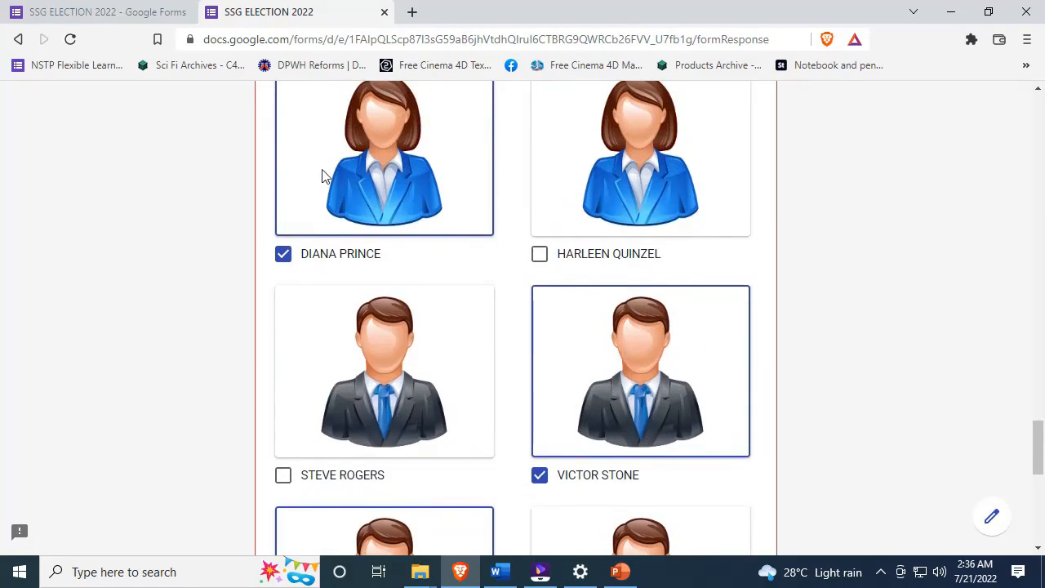
{"action": "scroll", "coordinate": [327, 175], "scroll_direction": "up", "scroll_amount": 3}
{"action": "scroll", "coordinate": [390, 175], "scroll_direction": "down", "scroll_amount": 3}
- Drop VICTOR STONE, test the limit with GAMORA ZEN TITAN, then submit the ballot
{"action": "left_click", "coordinate": [540, 395]}
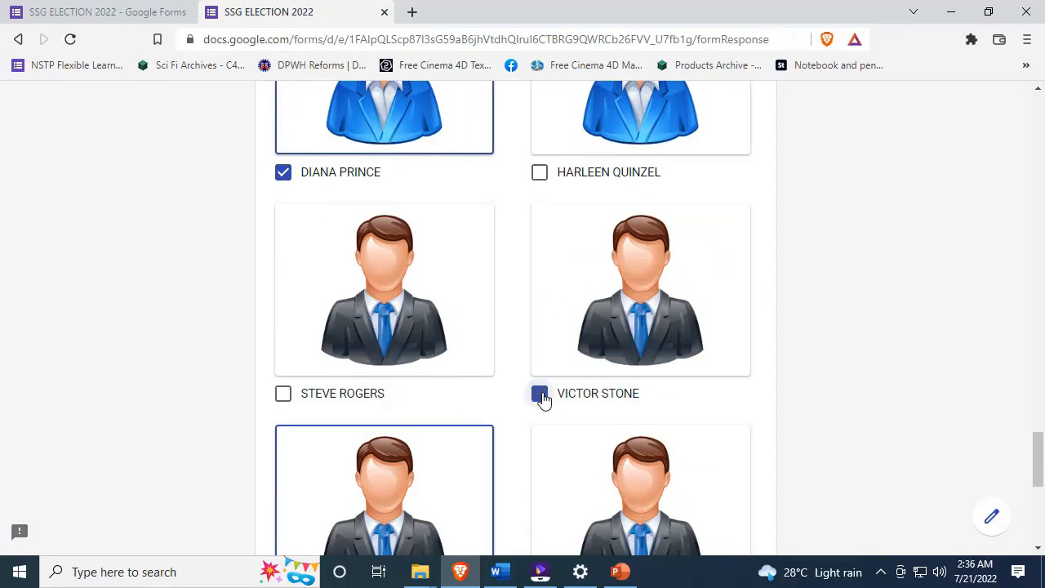
{"action": "scroll", "coordinate": [363, 313], "scroll_direction": "down", "scroll_amount": 4}
{"action": "scroll", "coordinate": [441, 419], "scroll_direction": "down", "scroll_amount": 2}
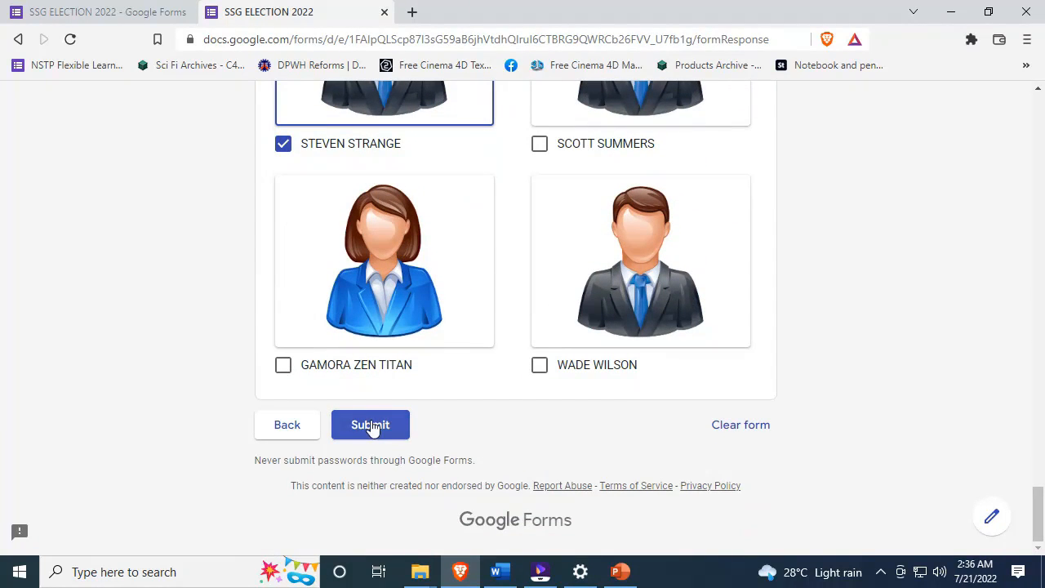
{"action": "left_click", "coordinate": [321, 372]}
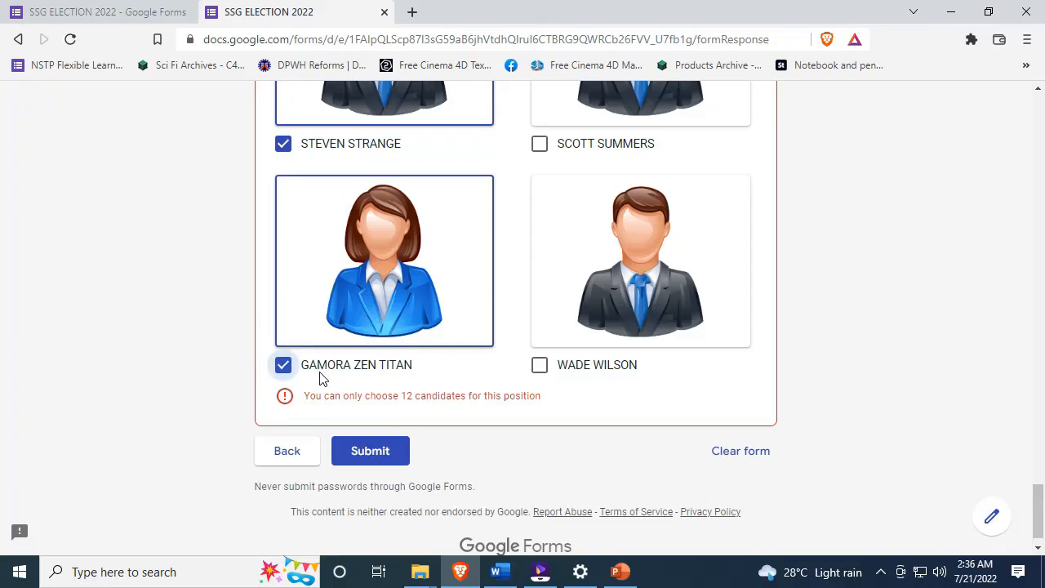
{"action": "left_click_drag", "start_coordinate": [538, 399], "coordinate": [462, 408]}
{"action": "left_click", "coordinate": [549, 403]}
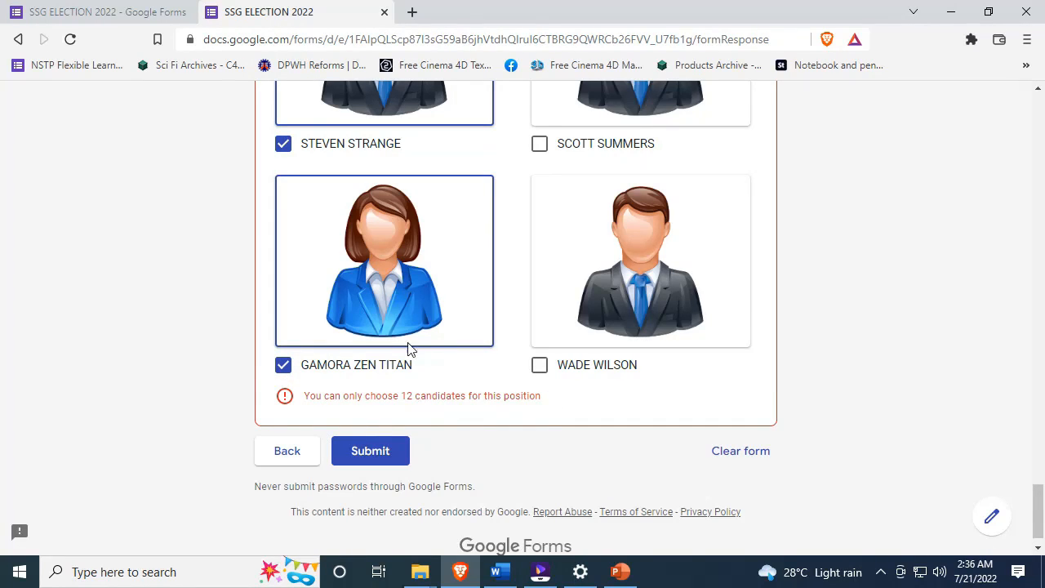
{"action": "left_click", "coordinate": [283, 365]}
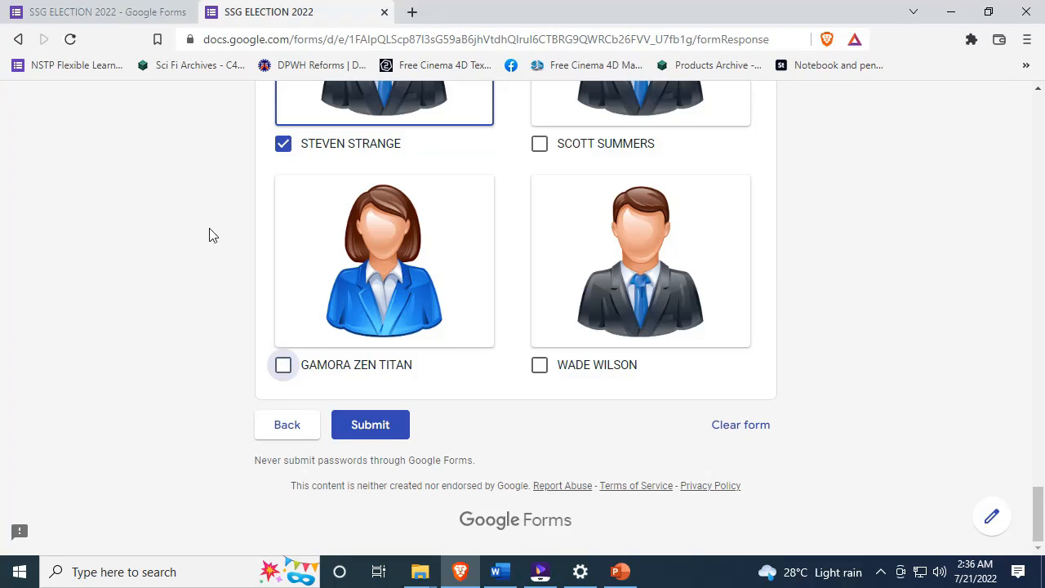
{"action": "left_click", "coordinate": [383, 425]}
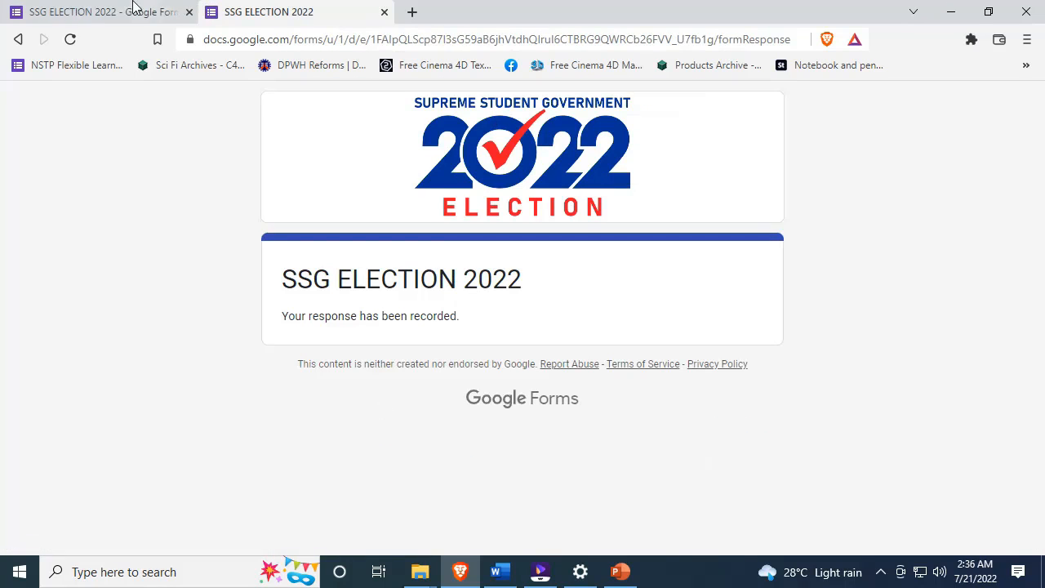
- Return to the form editor and view its Responses tab showing 1 response
{"action": "left_click", "coordinate": [163, 12]}
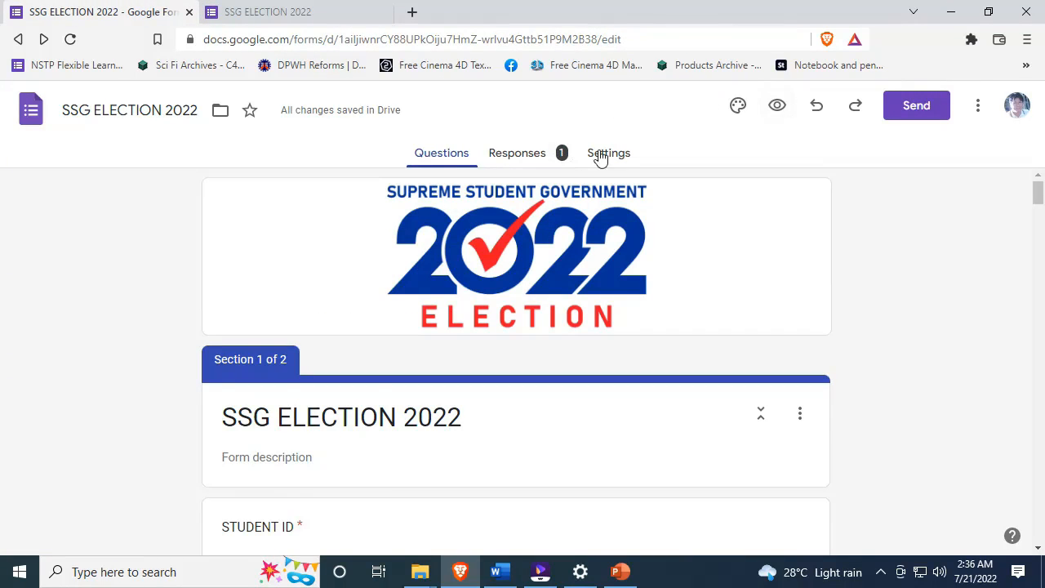
{"action": "left_click", "coordinate": [600, 158]}
{"action": "left_click", "coordinate": [535, 158]}
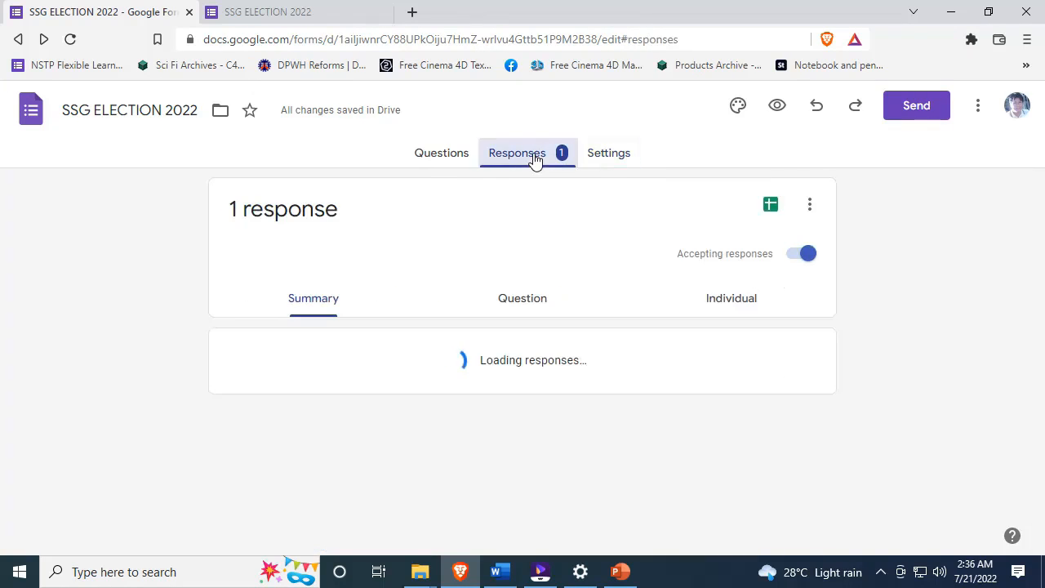